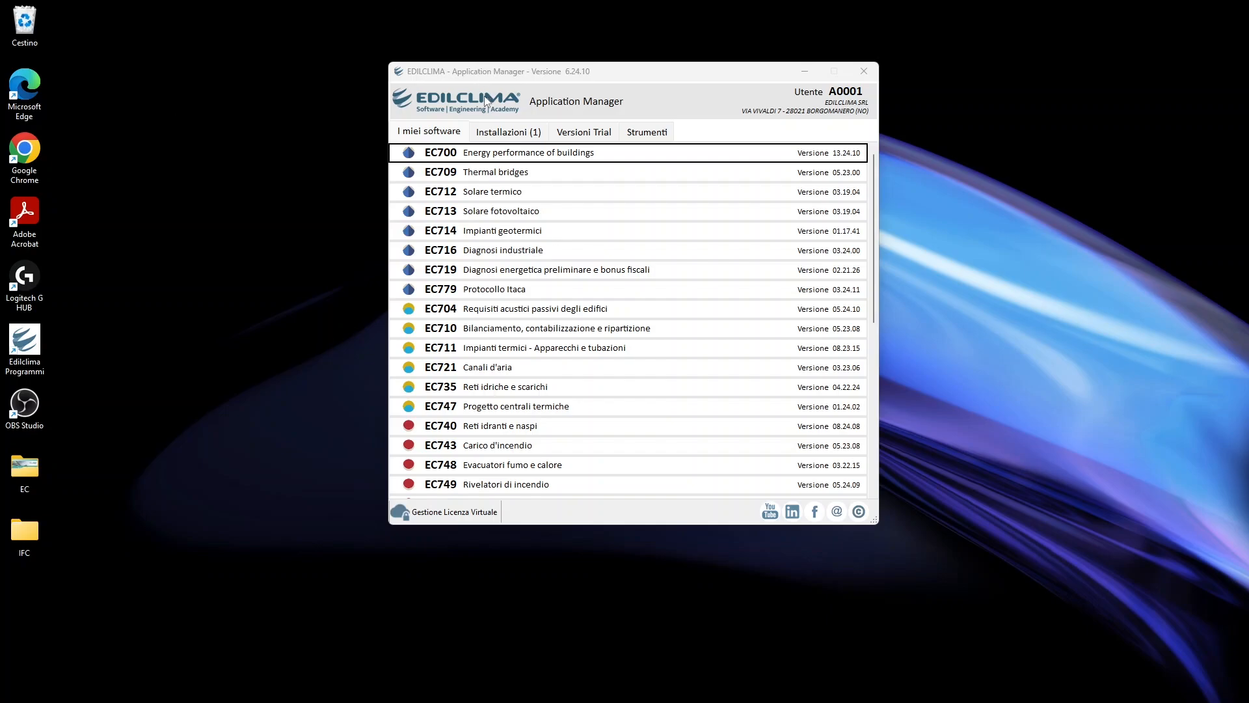
# Set the Application Manager's display language to English
pyautogui.click(648, 133)
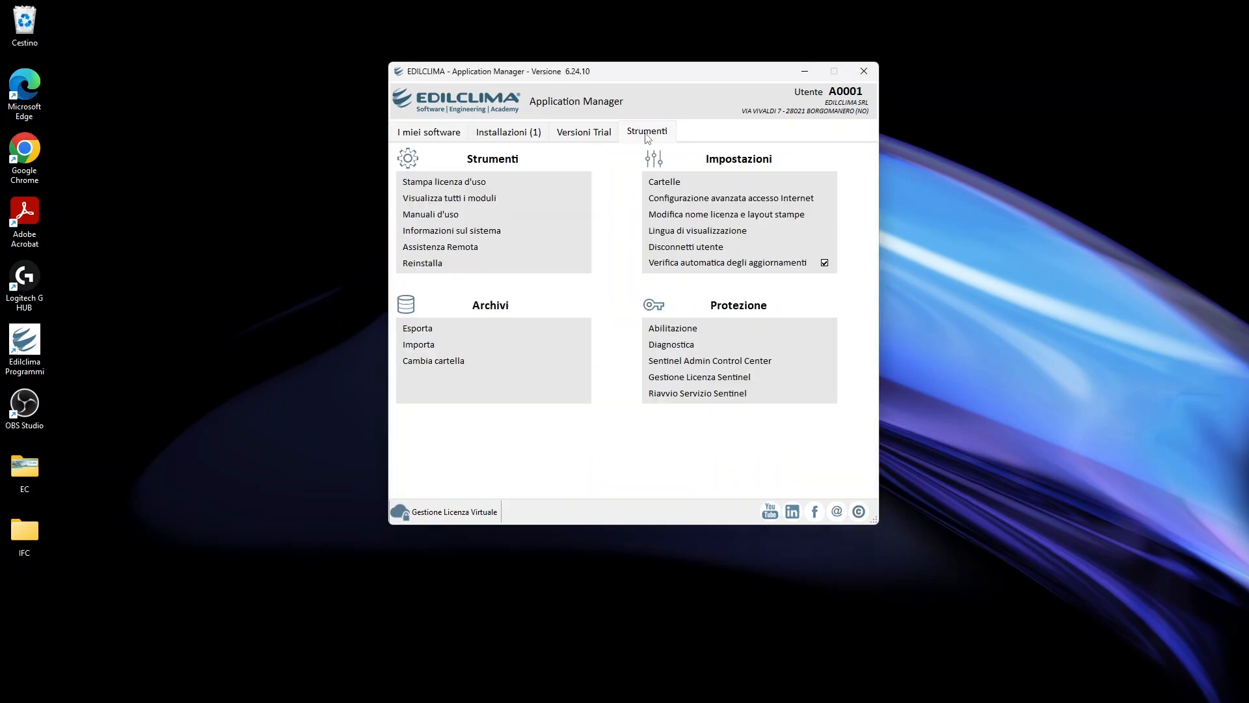
pyautogui.click(694, 231)
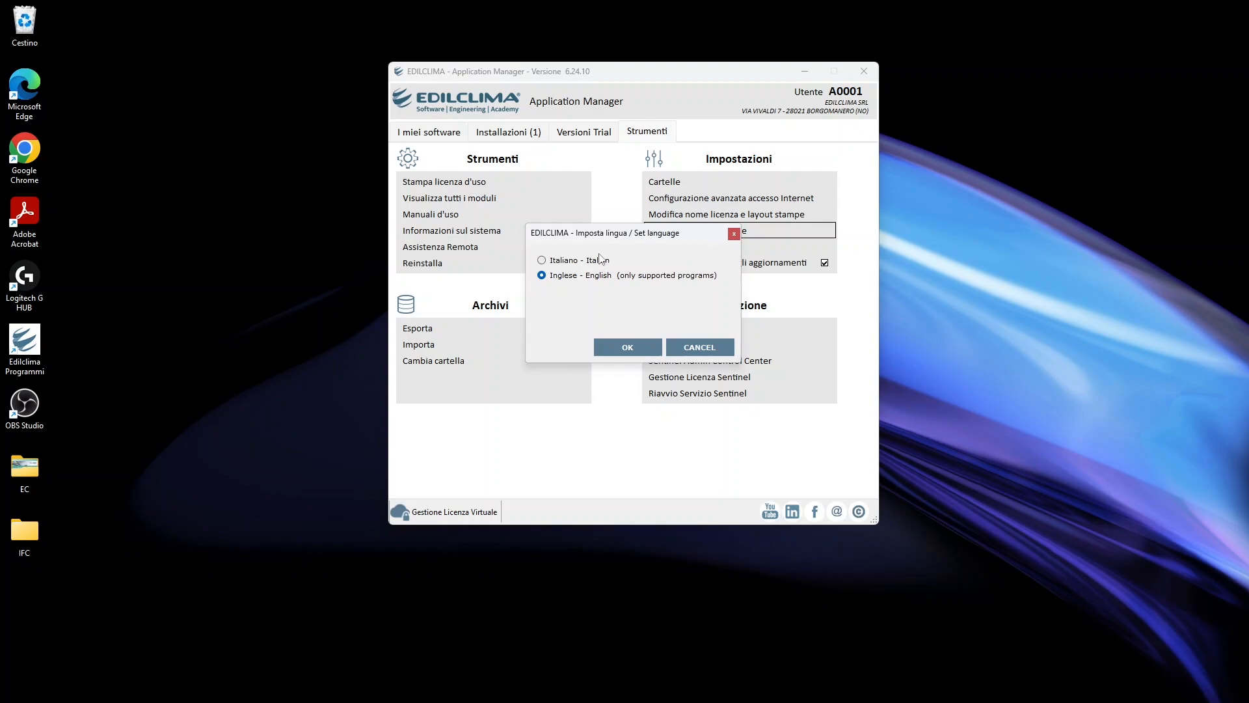
pyautogui.click(574, 261)
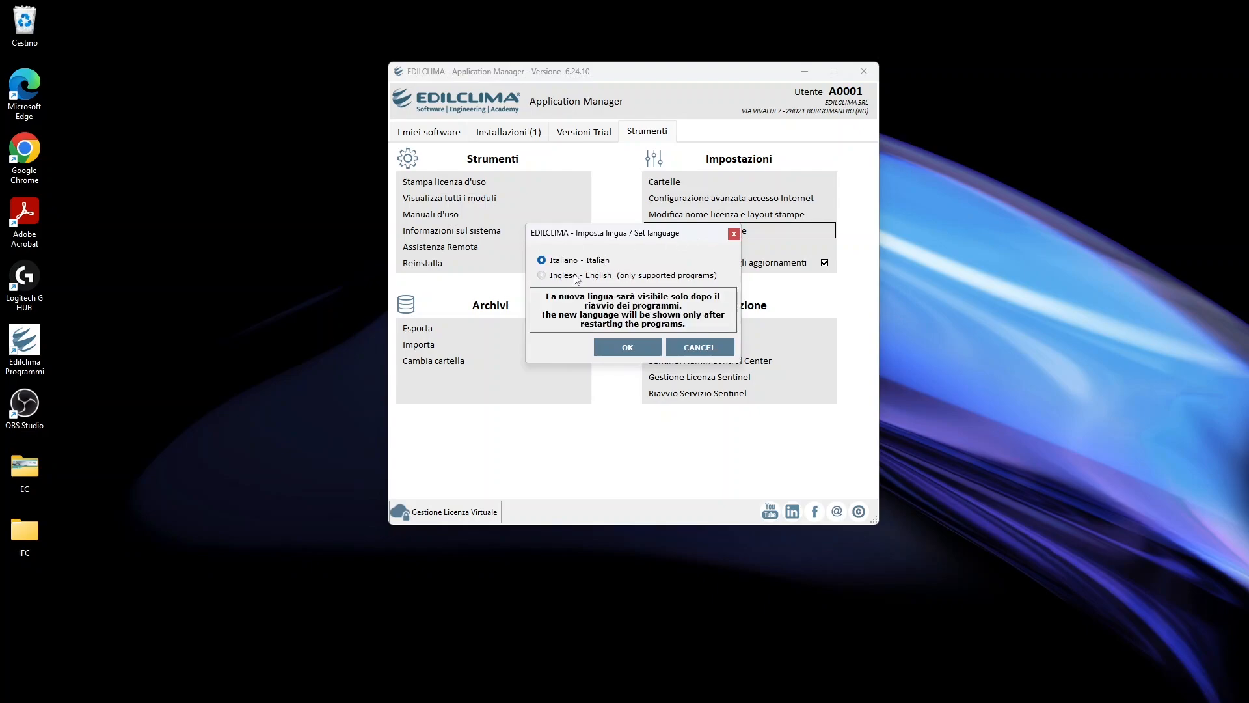
pyautogui.click(576, 276)
pyautogui.click(635, 347)
# Launch EC700 Energy performance of buildings in a maximised window and create a new project
pyautogui.click(419, 133)
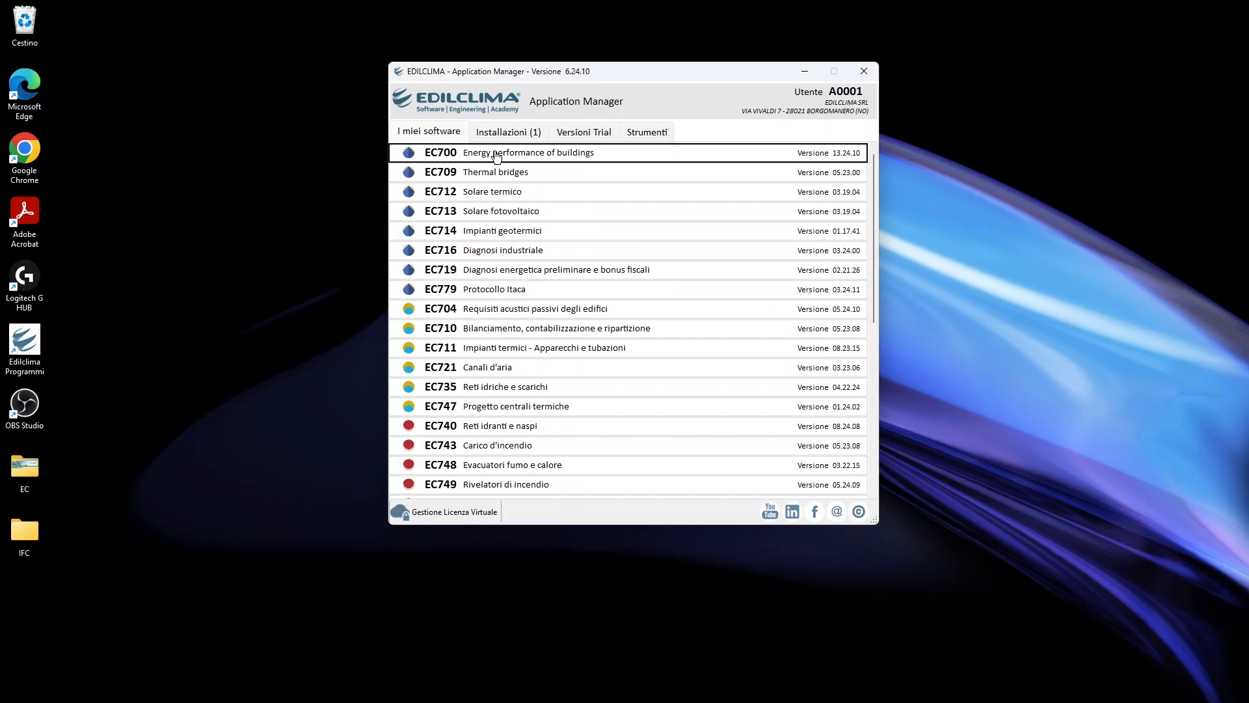
pyautogui.doubleClick(508, 154)
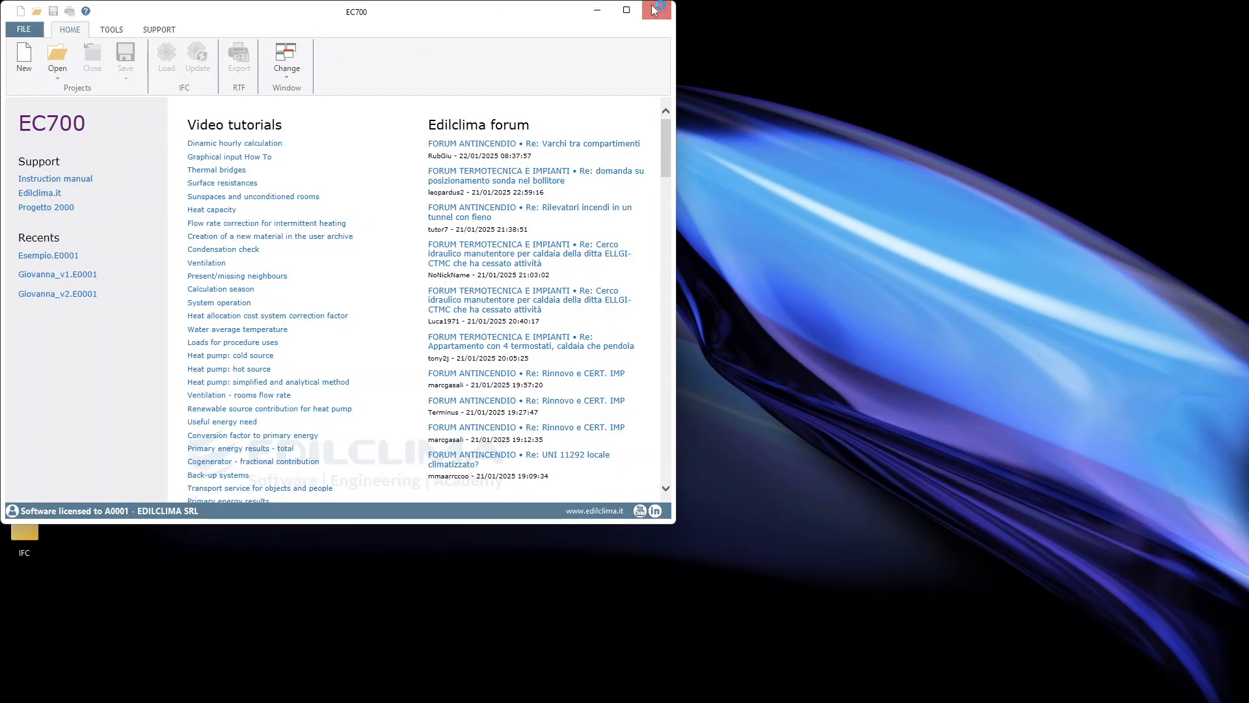
pyautogui.click(626, 9)
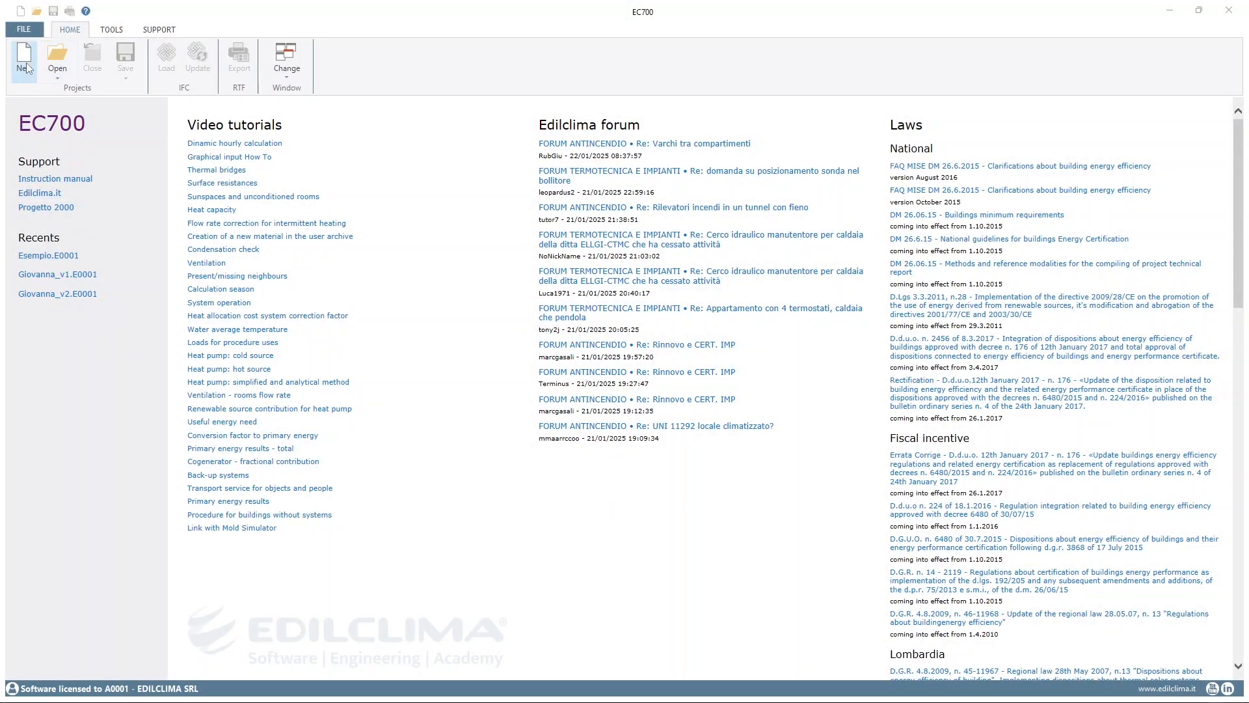
pyautogui.click(26, 68)
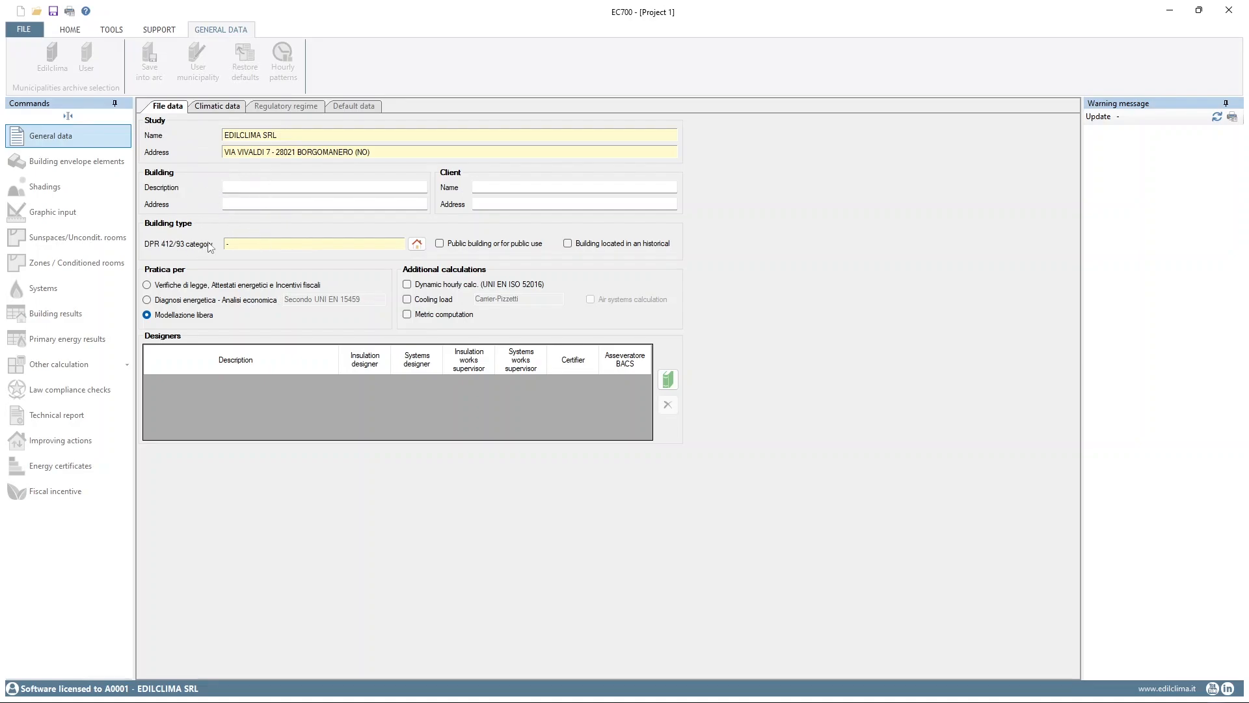
# Set the building's DPR 412/93 category to E.2 offices and enable the dynamic hourly calculation (UNI EN ISO 52016)
pyautogui.click(417, 244)
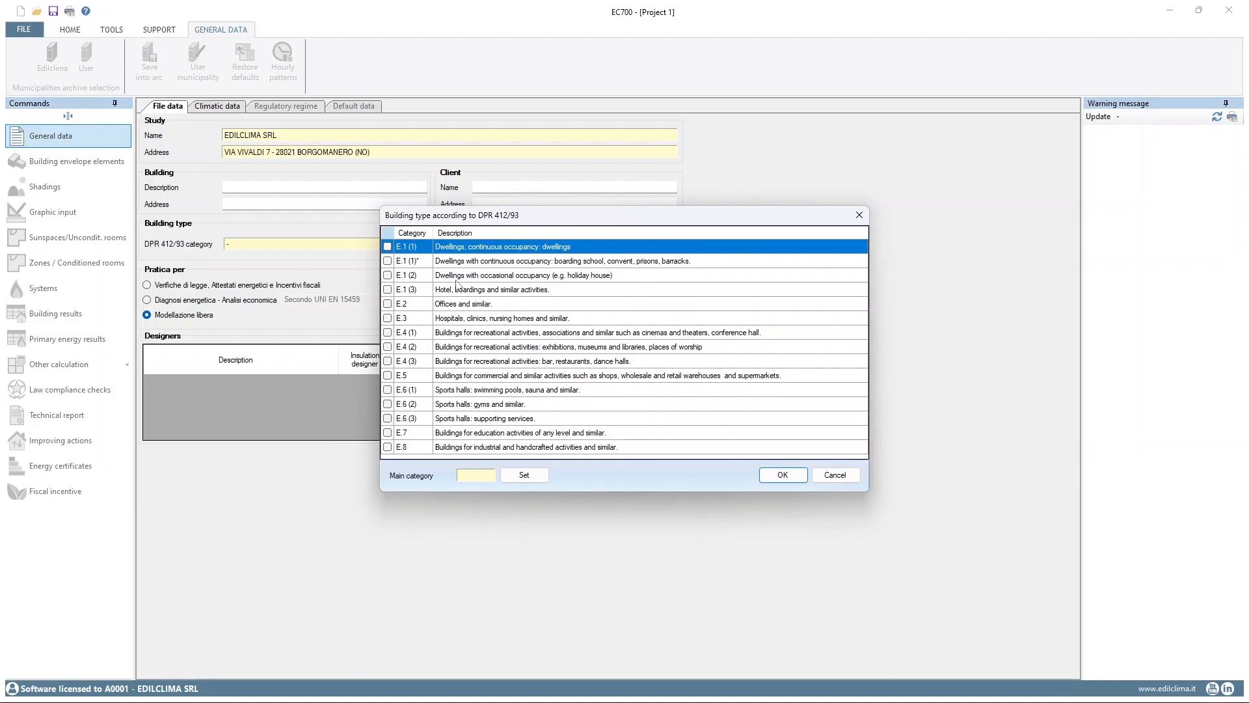
pyautogui.click(387, 304)
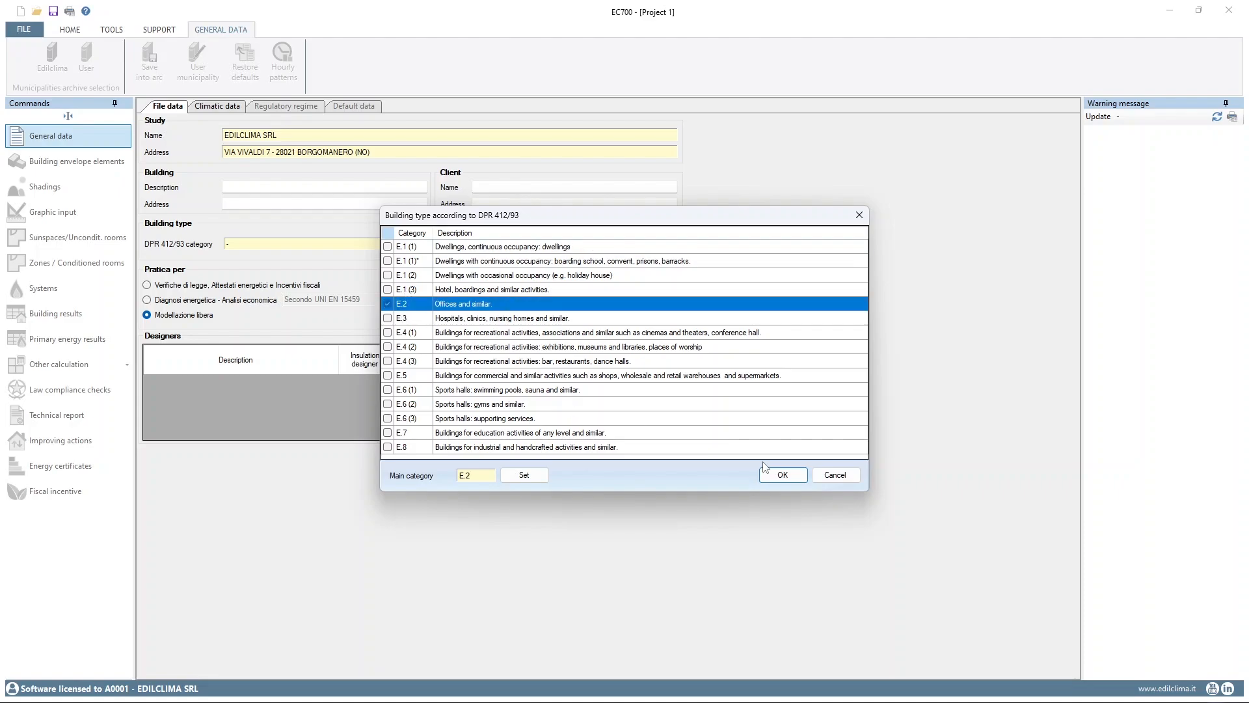
pyautogui.click(781, 475)
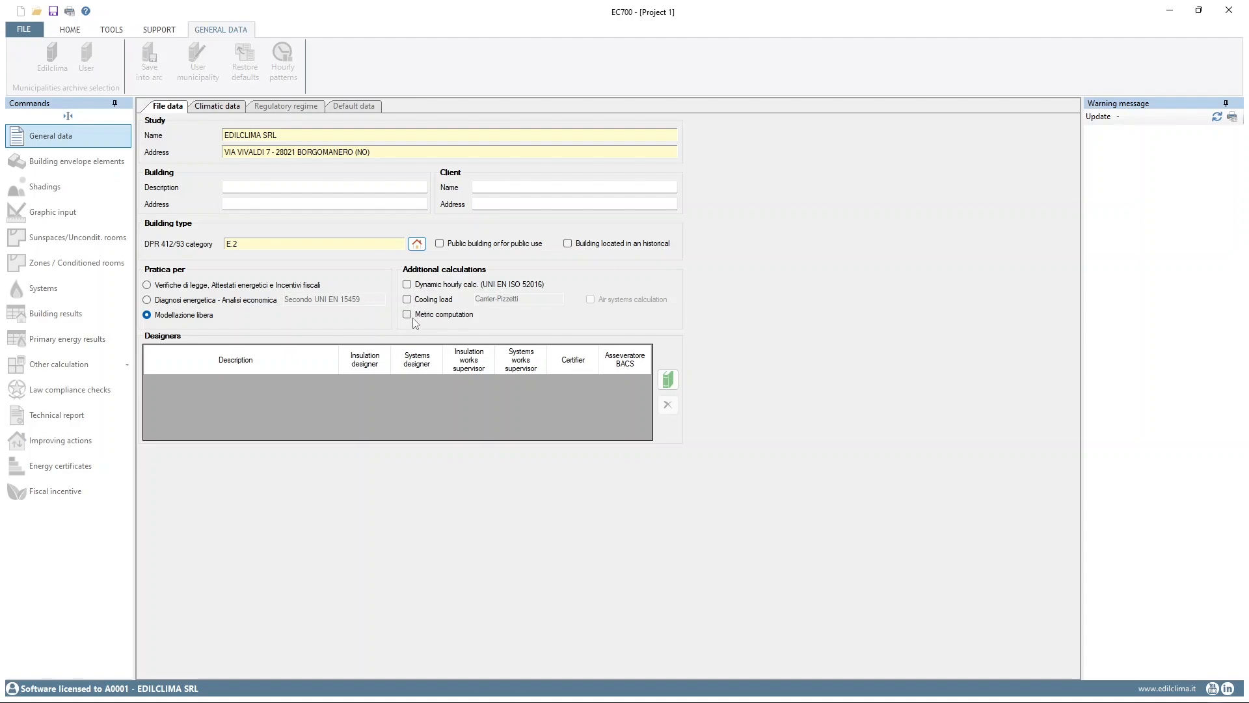
pyautogui.click(407, 284)
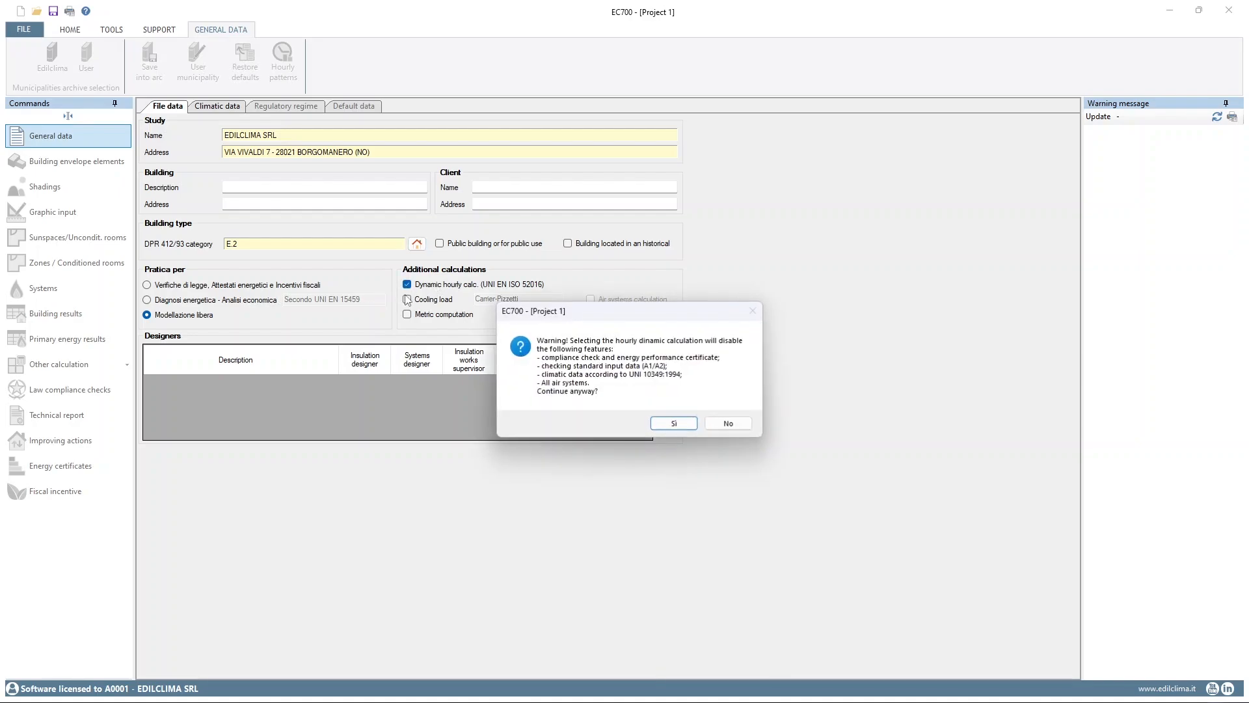
pyautogui.click(674, 424)
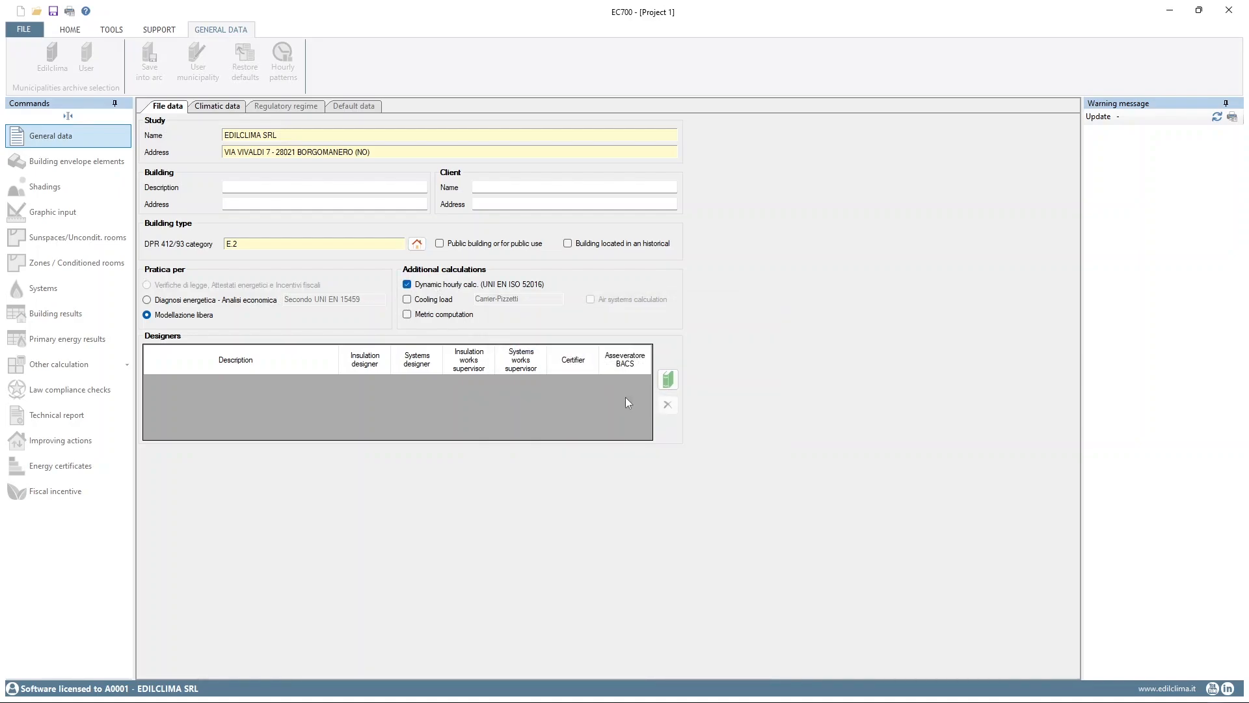
# Set the municipality in the project's climatic data to Torino
pyautogui.click(222, 111)
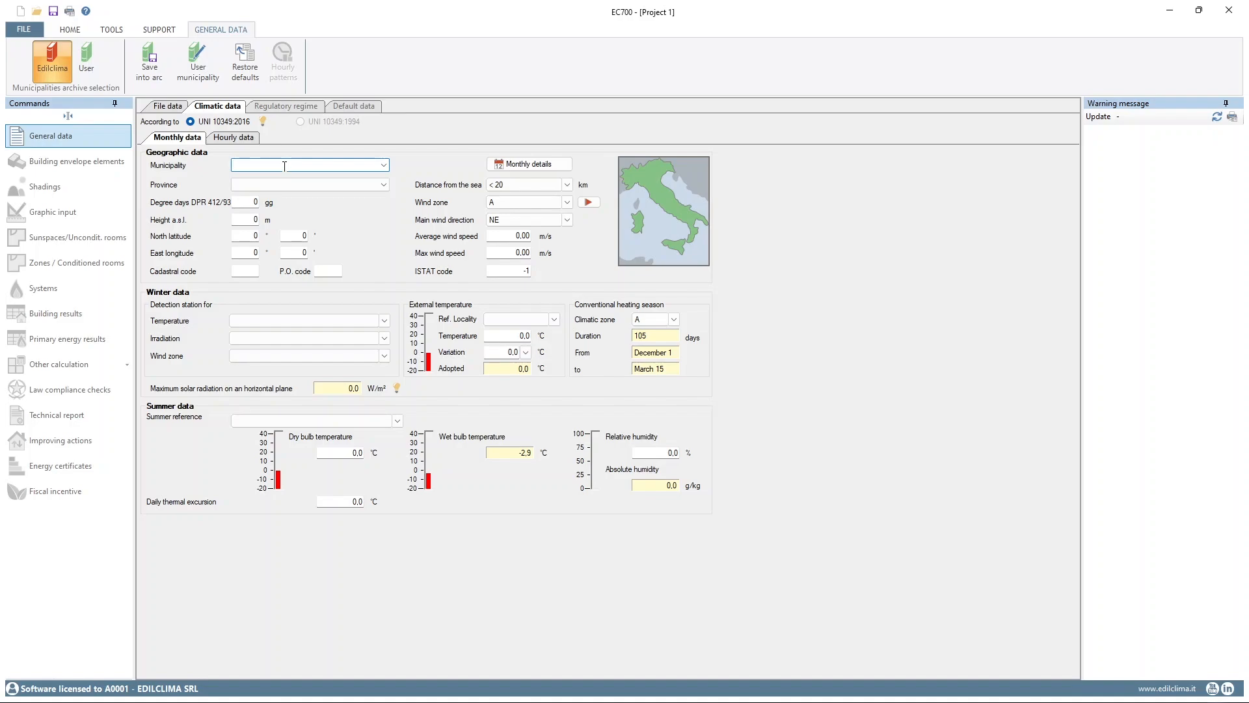
pyautogui.write('tu')
pyautogui.press('BackSpace')
pyautogui.press('BackSpace')
pyautogui.press('BackSpace')
pyautogui.write('torino')
pyautogui.press('Return')
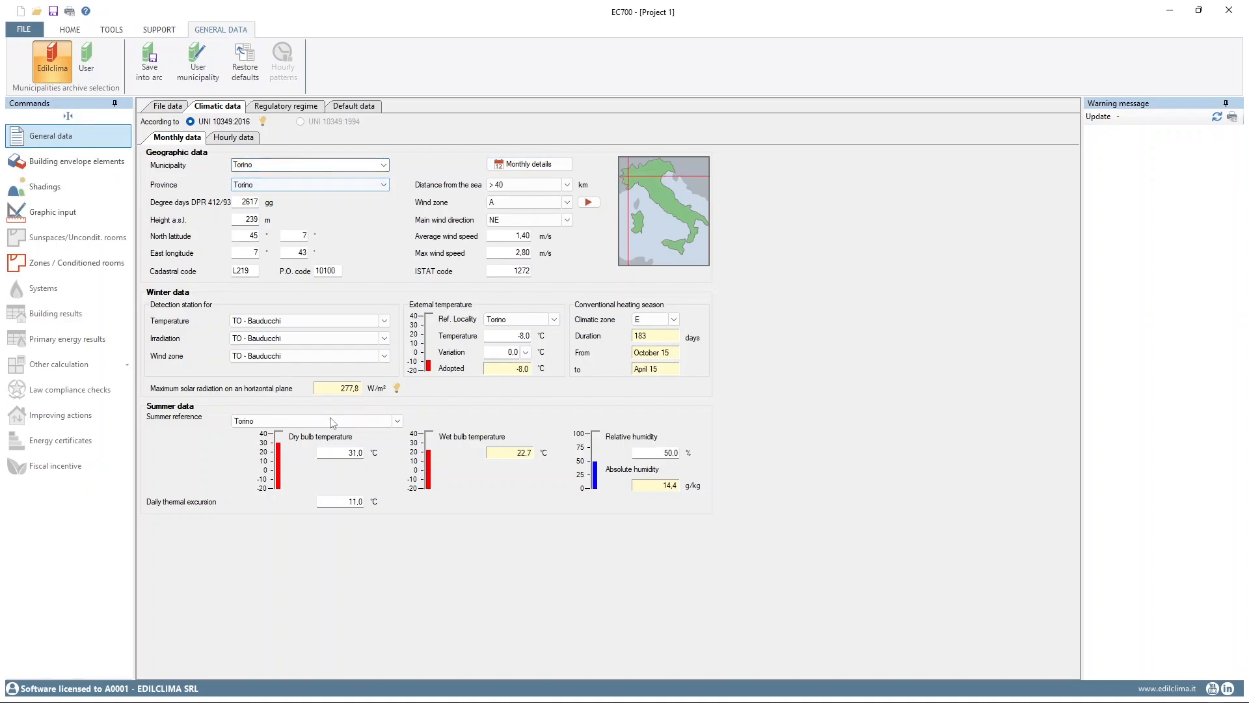
# Examine the hourly external temperature graph for a few days in late March and the tabulated hourly climatic values
pyautogui.click(231, 137)
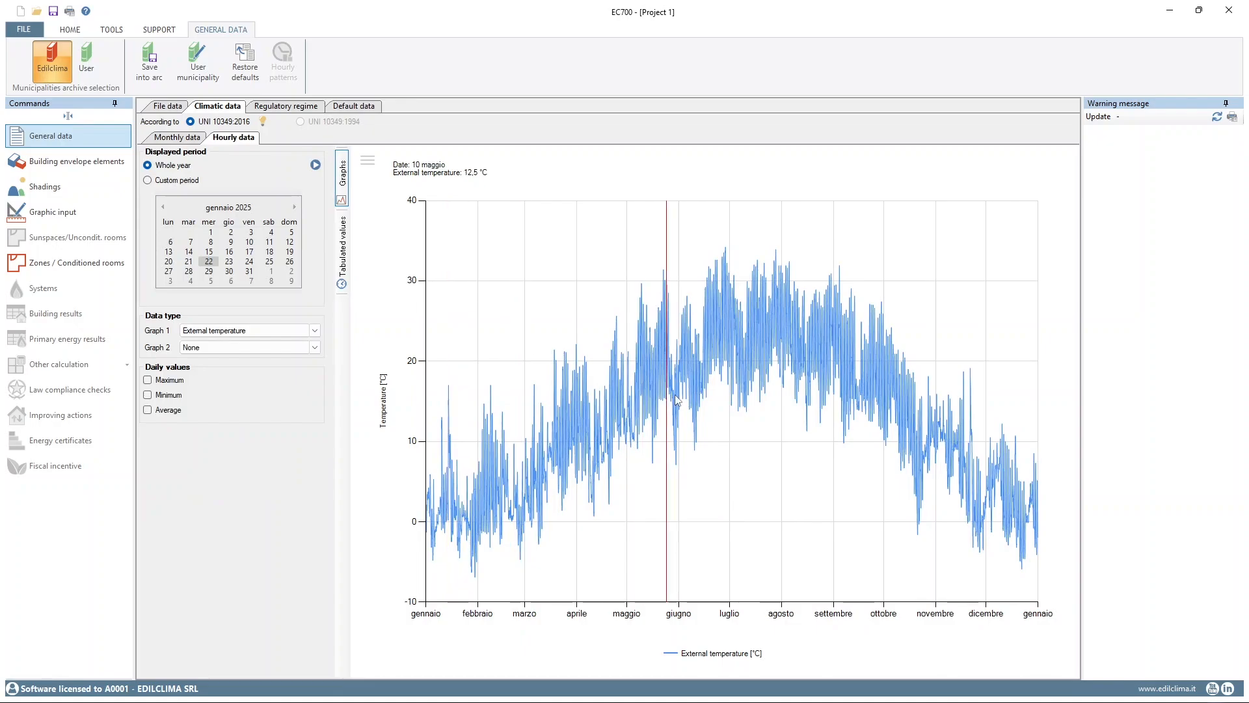
pyautogui.moveTo(550, 401); pyautogui.dragTo(618, 405)
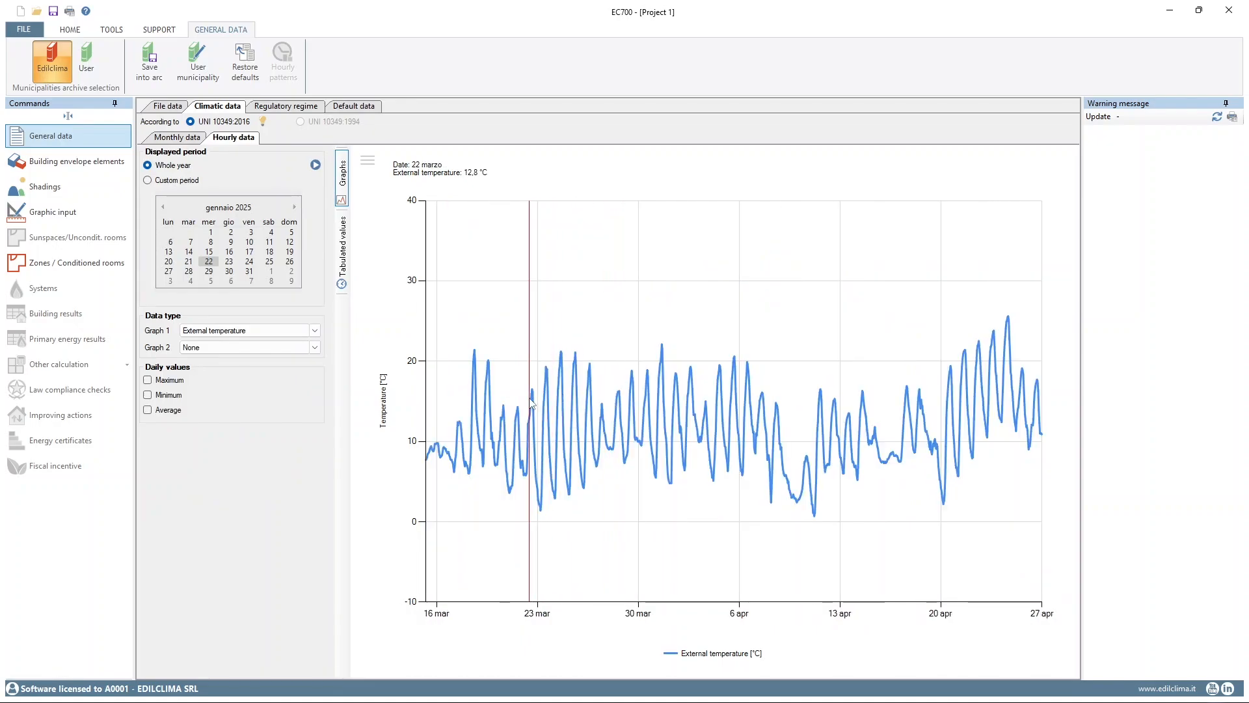
pyautogui.moveTo(530, 410); pyautogui.dragTo(585, 413)
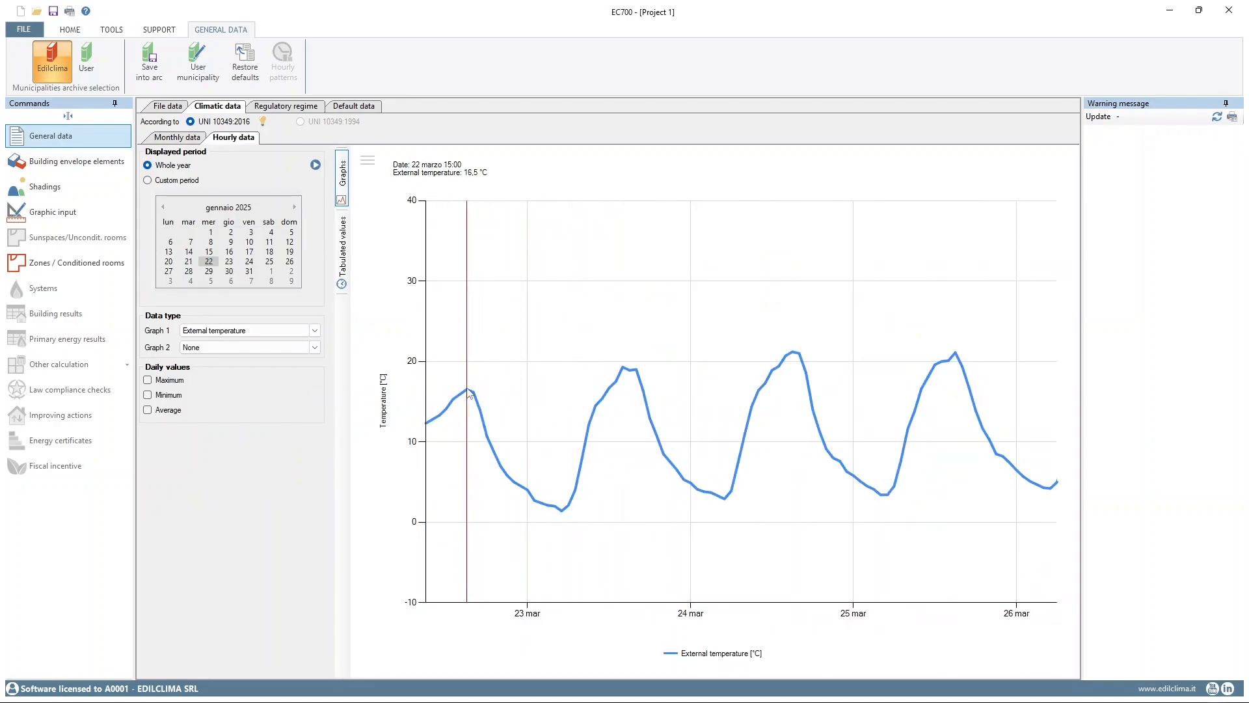
pyautogui.click(343, 248)
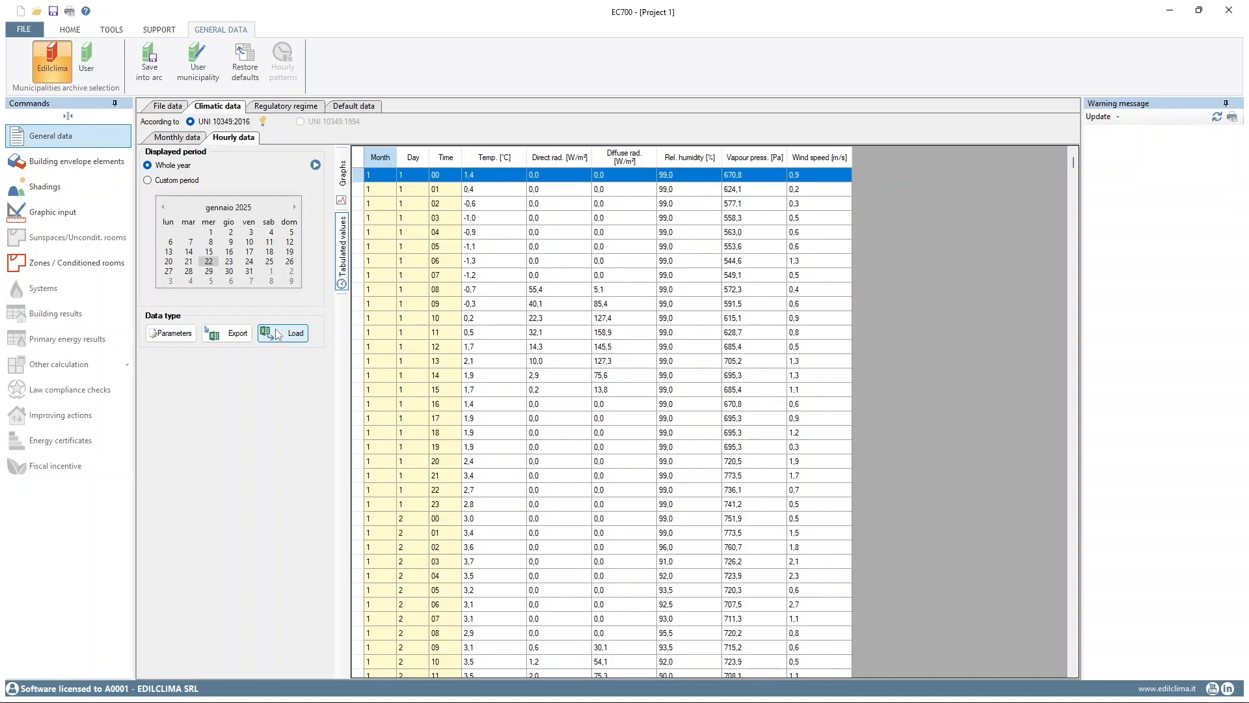
# Set the sunspaces and unconditioned rooms option in the regulatory regime to Detailed calculation, accepting the change
pyautogui.click(302, 107)
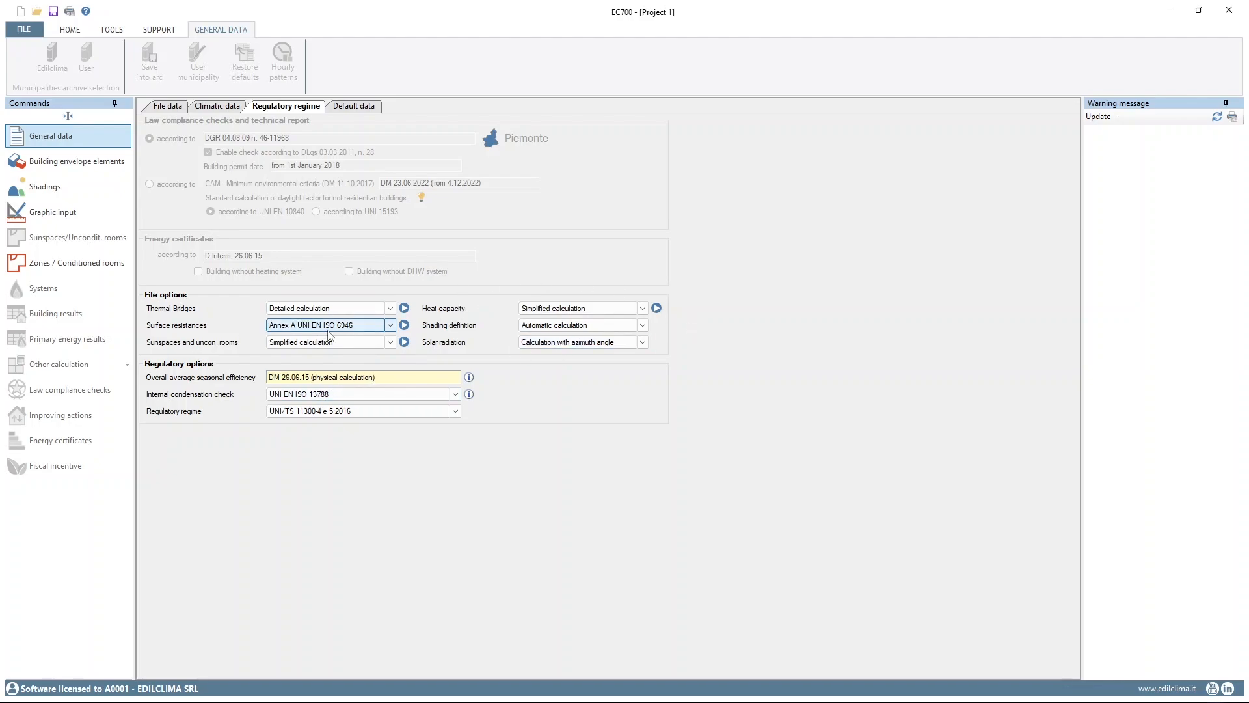
pyautogui.click(346, 344)
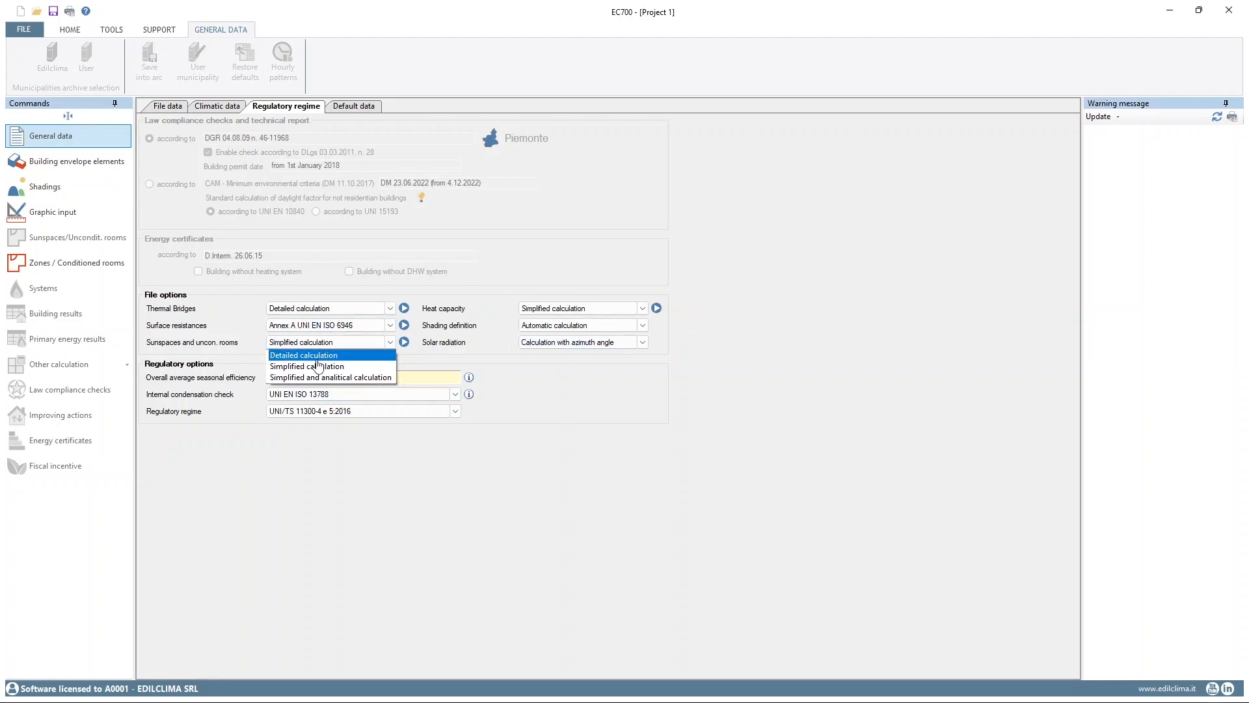
pyautogui.click(313, 353)
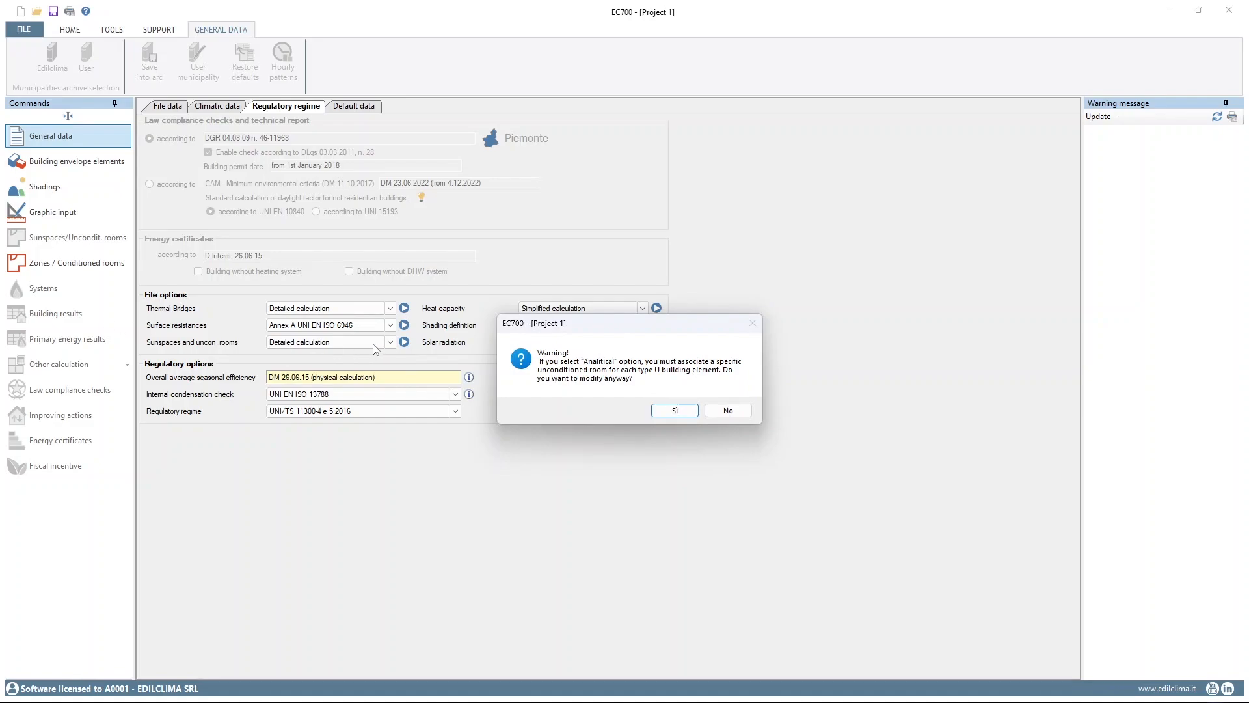
pyautogui.click(684, 415)
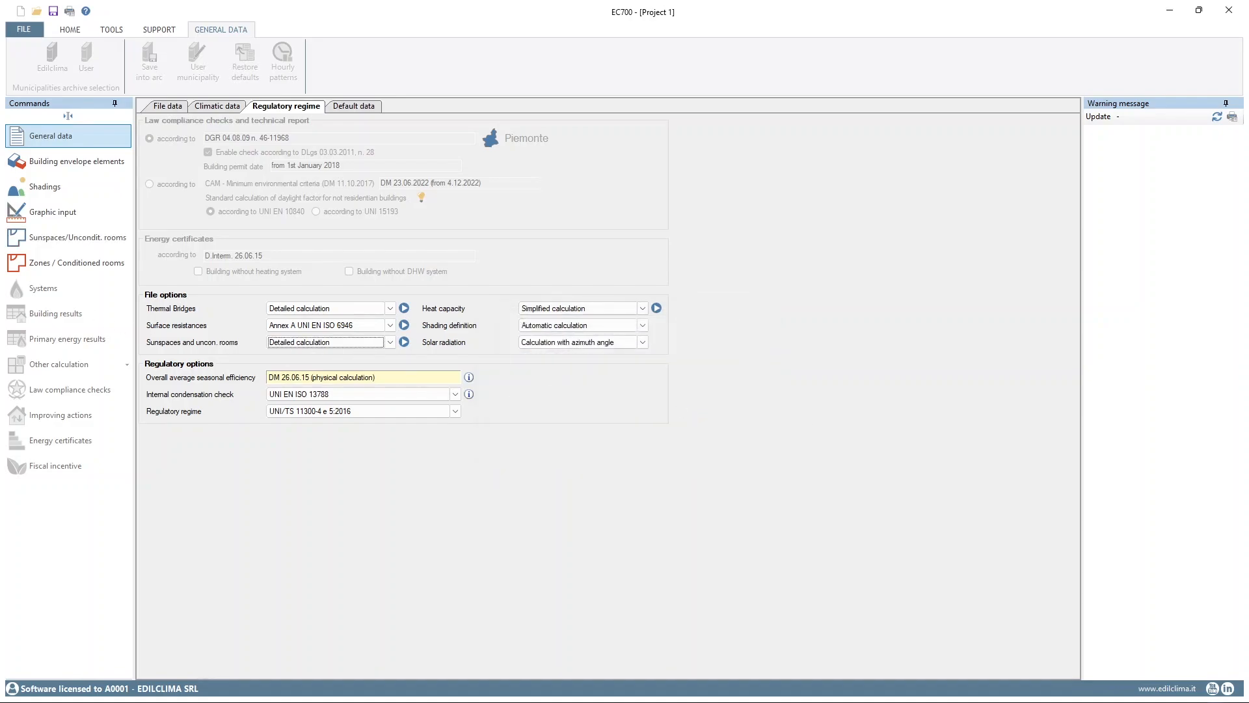
pyautogui.click(167, 106)
pyautogui.click(212, 110)
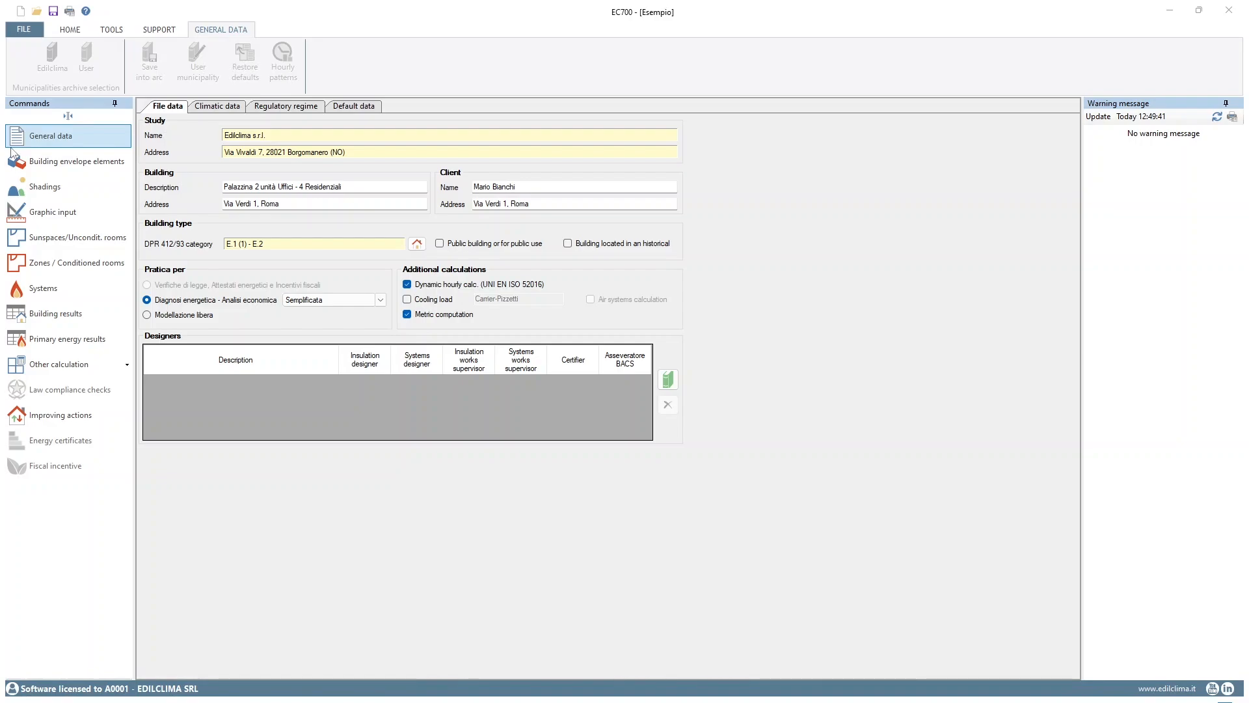
# Examine the general data of the external wall M1 in the building envelope elements and its available boundary types
pyautogui.click(77, 164)
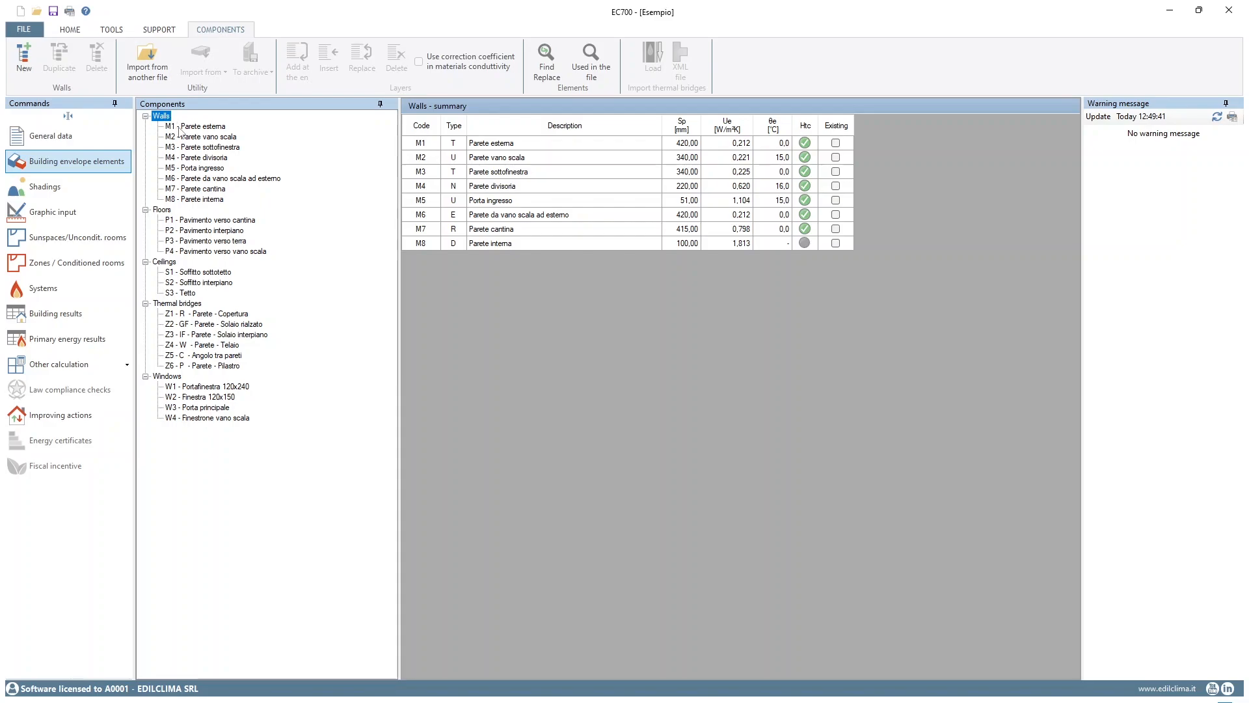
pyautogui.click(179, 128)
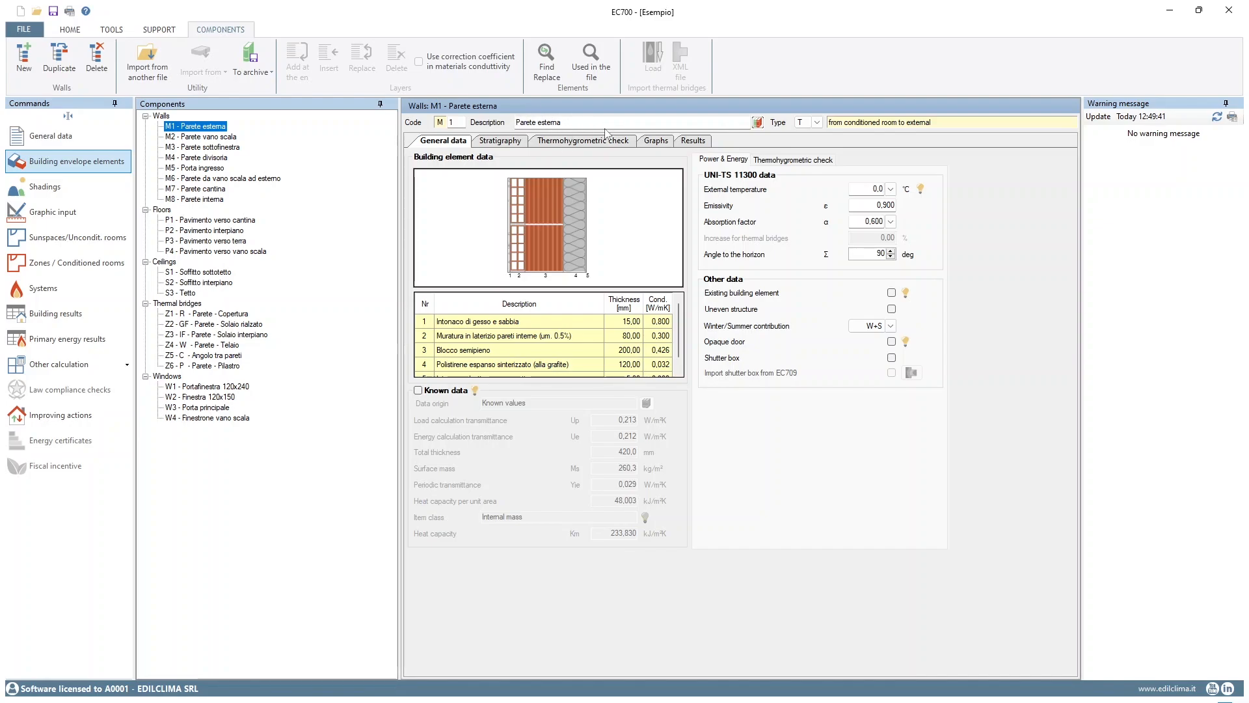
pyautogui.click(815, 123)
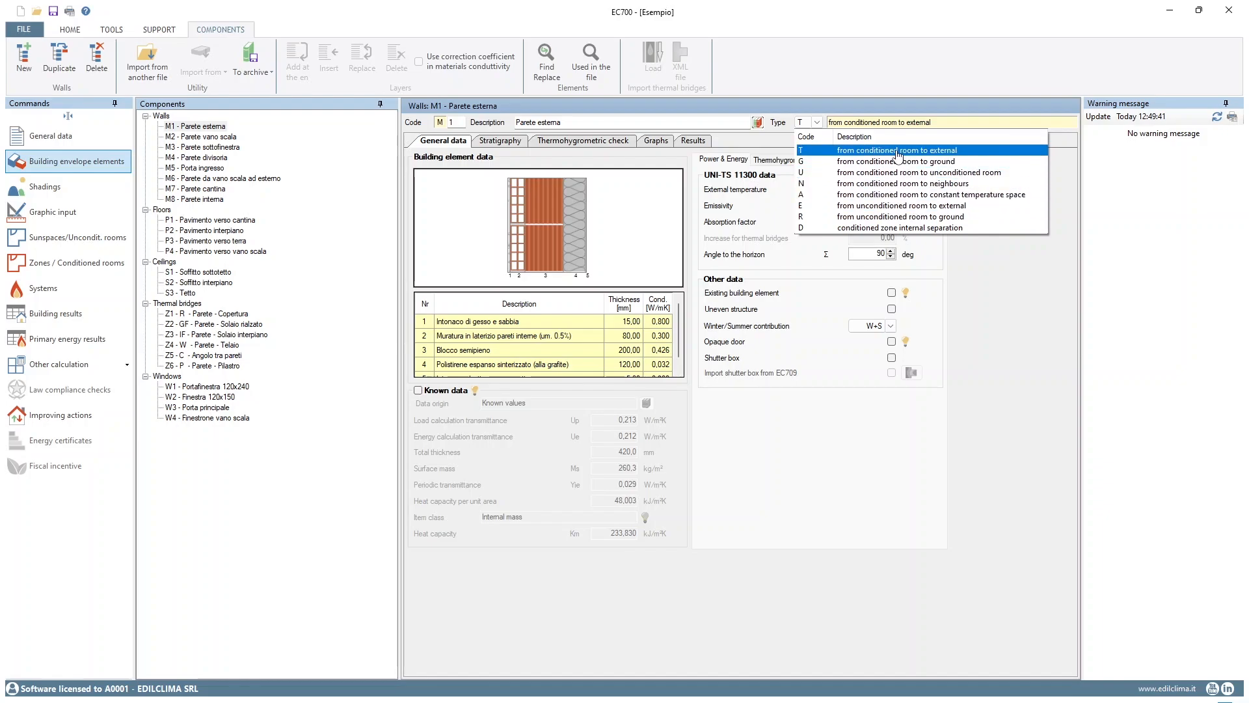
pyautogui.click(822, 127)
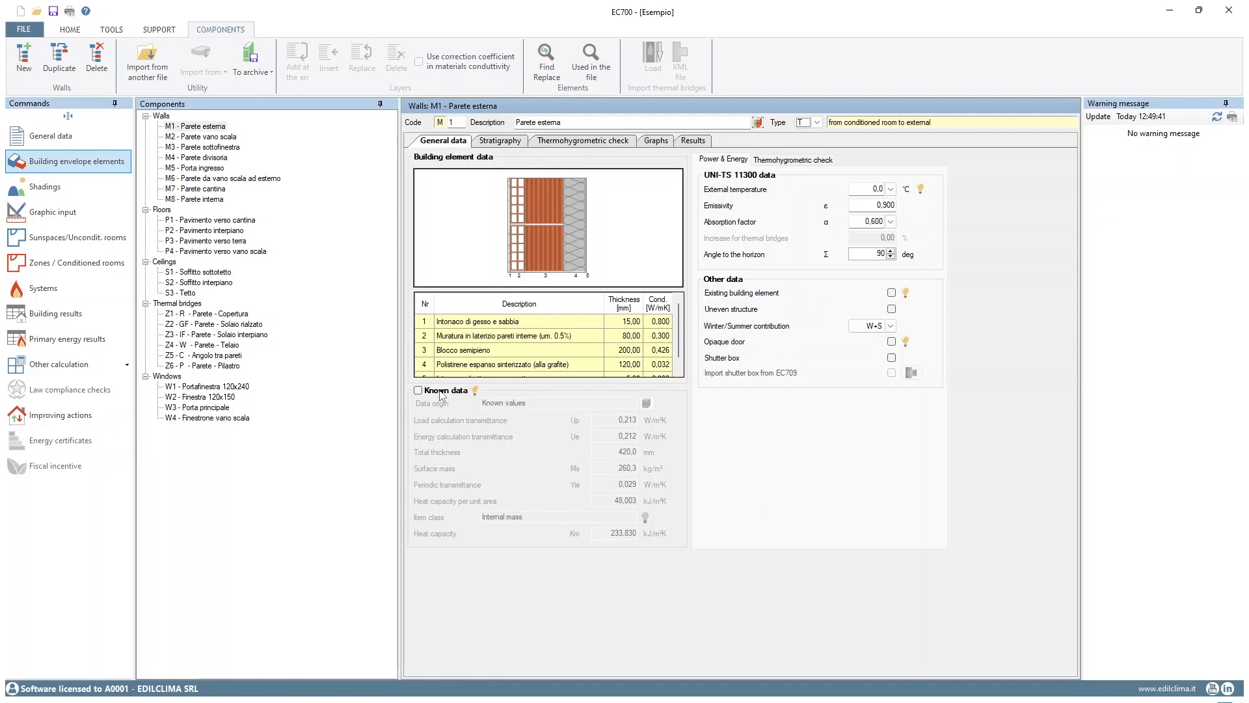
# Try adding the 75 mm concrete block e8201 as the last layer of wall M1's stratigraphy, and delete it again
pyautogui.click(505, 142)
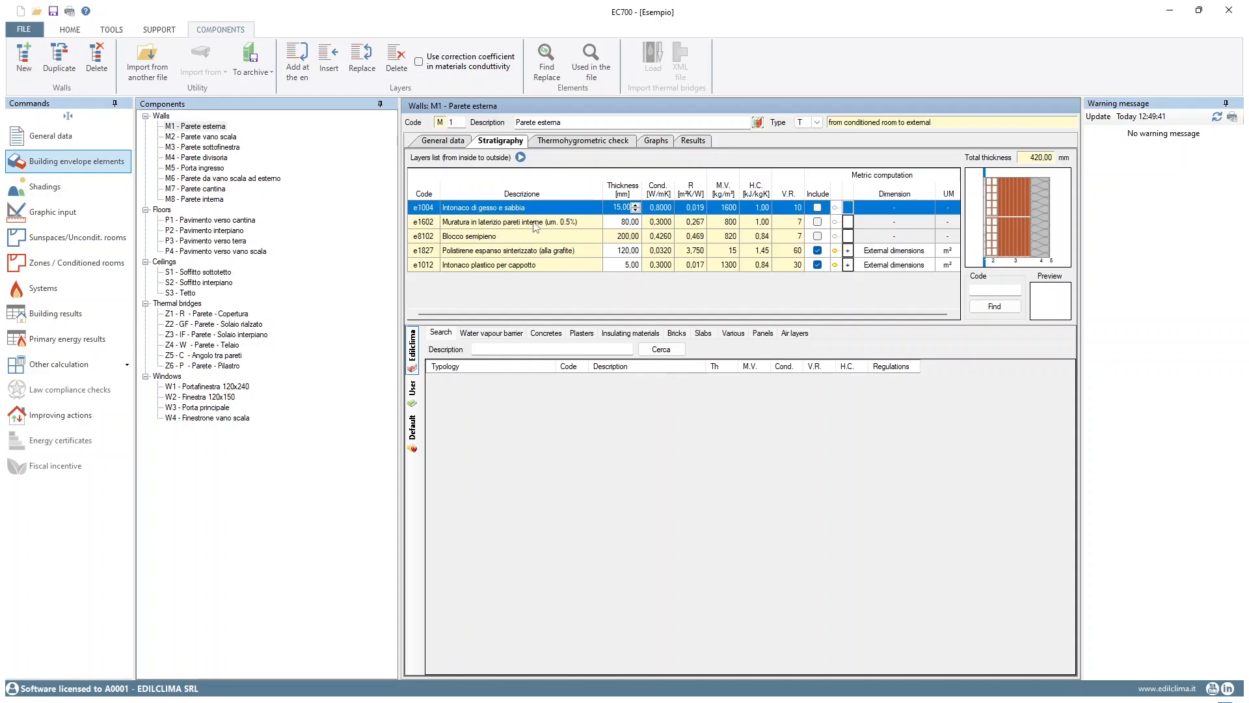
pyautogui.click(496, 335)
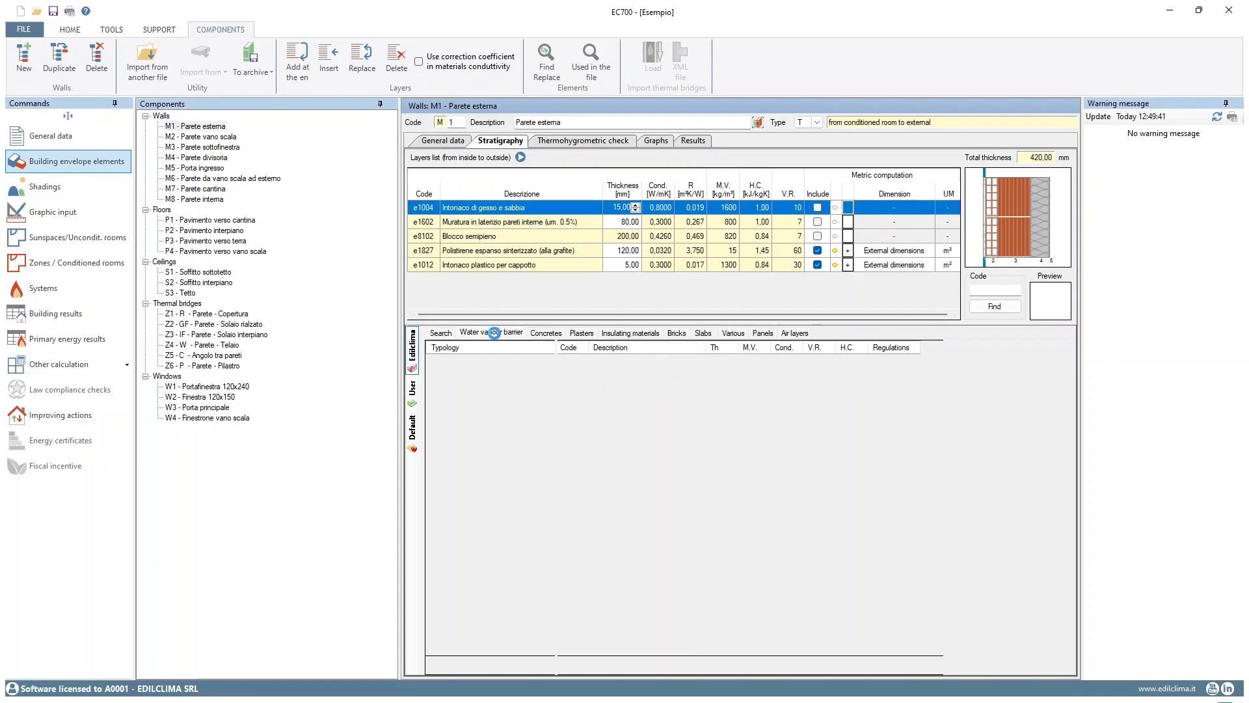
pyautogui.click(546, 333)
pyautogui.moveTo(625, 362); pyautogui.dragTo(533, 289)
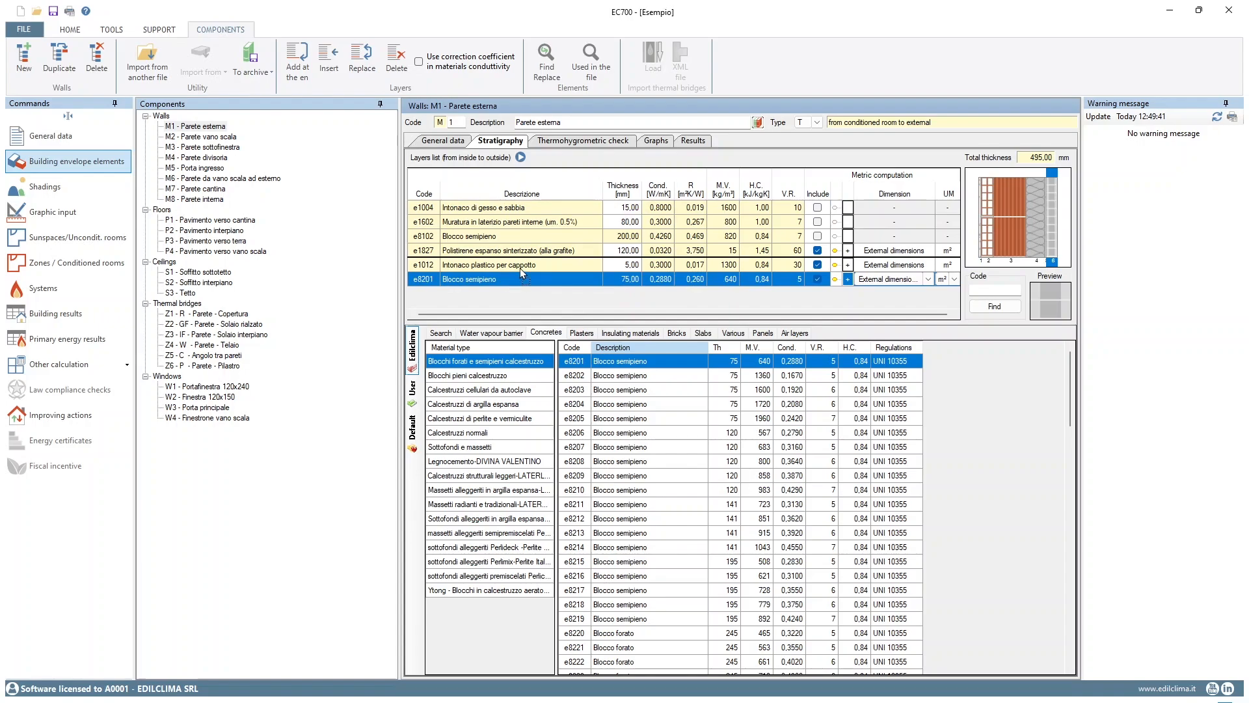
pyautogui.click(396, 60)
pyautogui.click(609, 404)
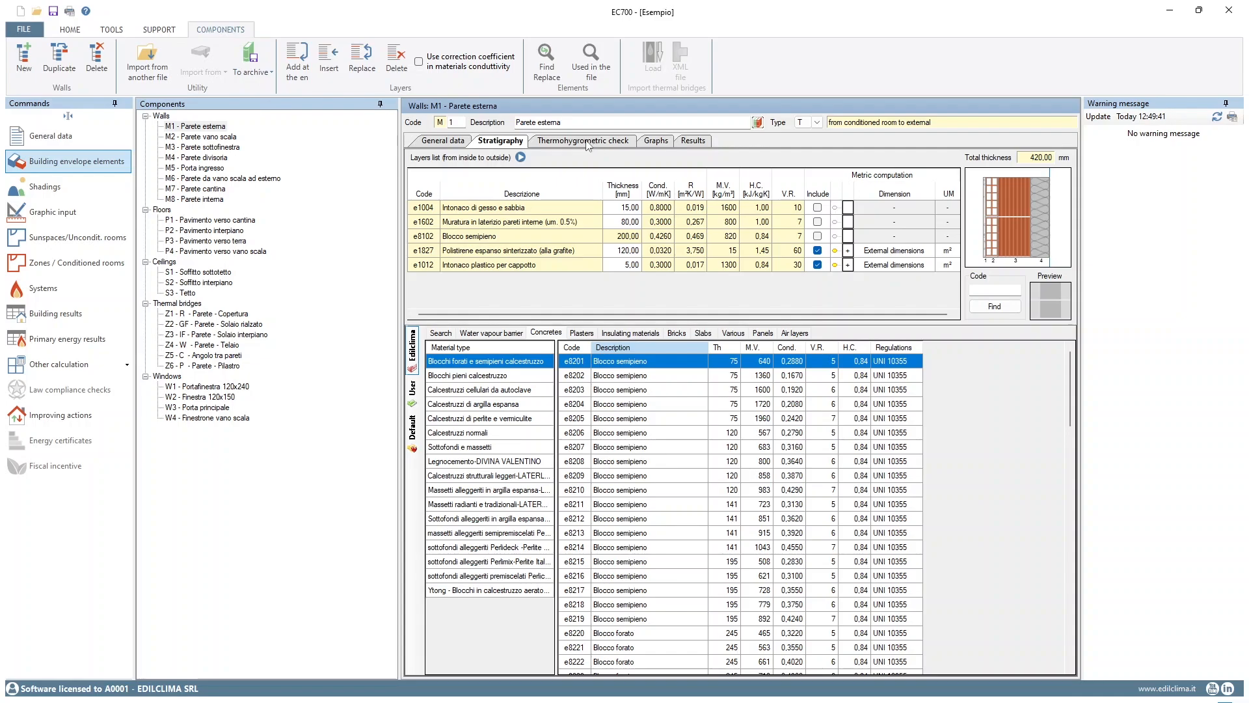
# Review wall M1's thermohygrometric check, its vapour pressure and condensation graphs, and its thermal results
pyautogui.click(555, 146)
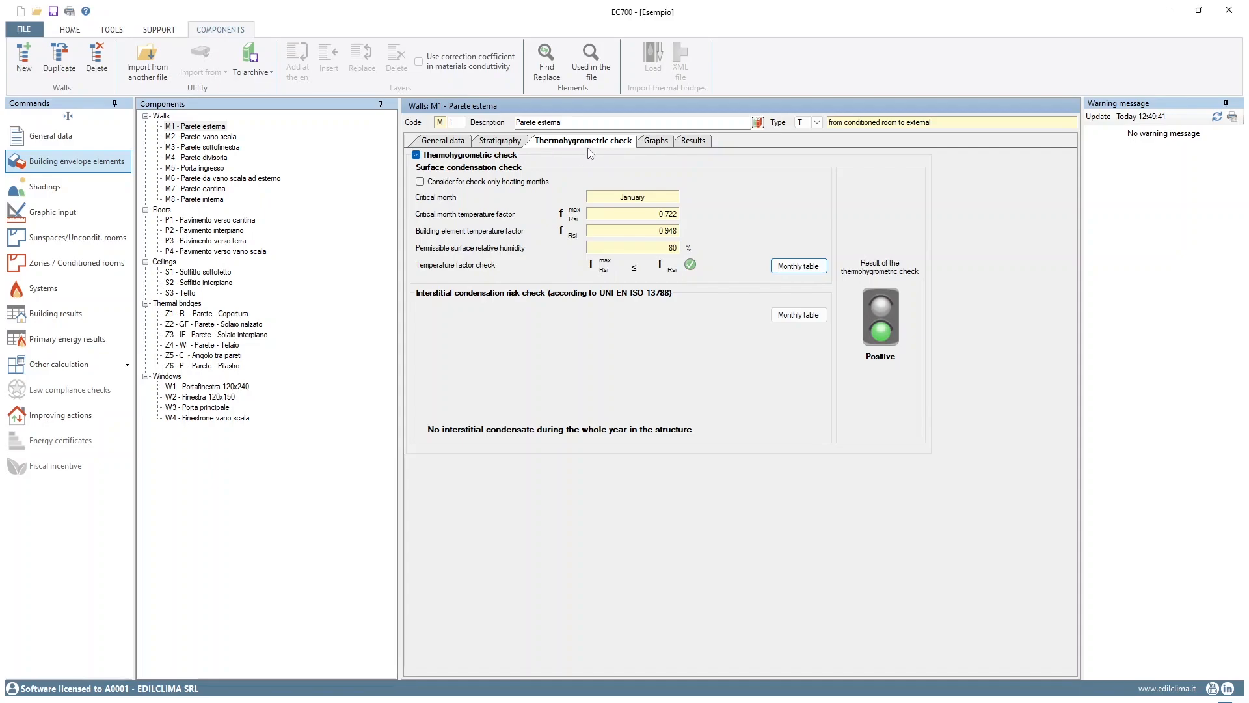
pyautogui.click(656, 141)
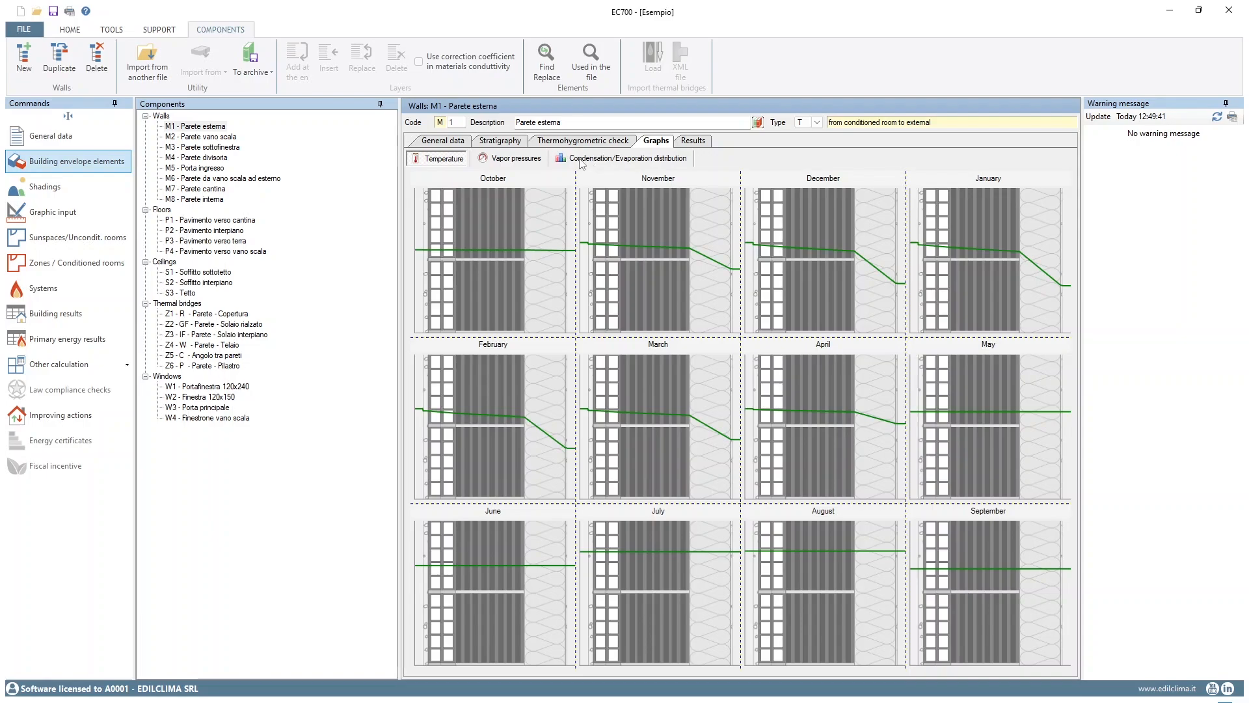
pyautogui.click(513, 160)
pyautogui.click(579, 162)
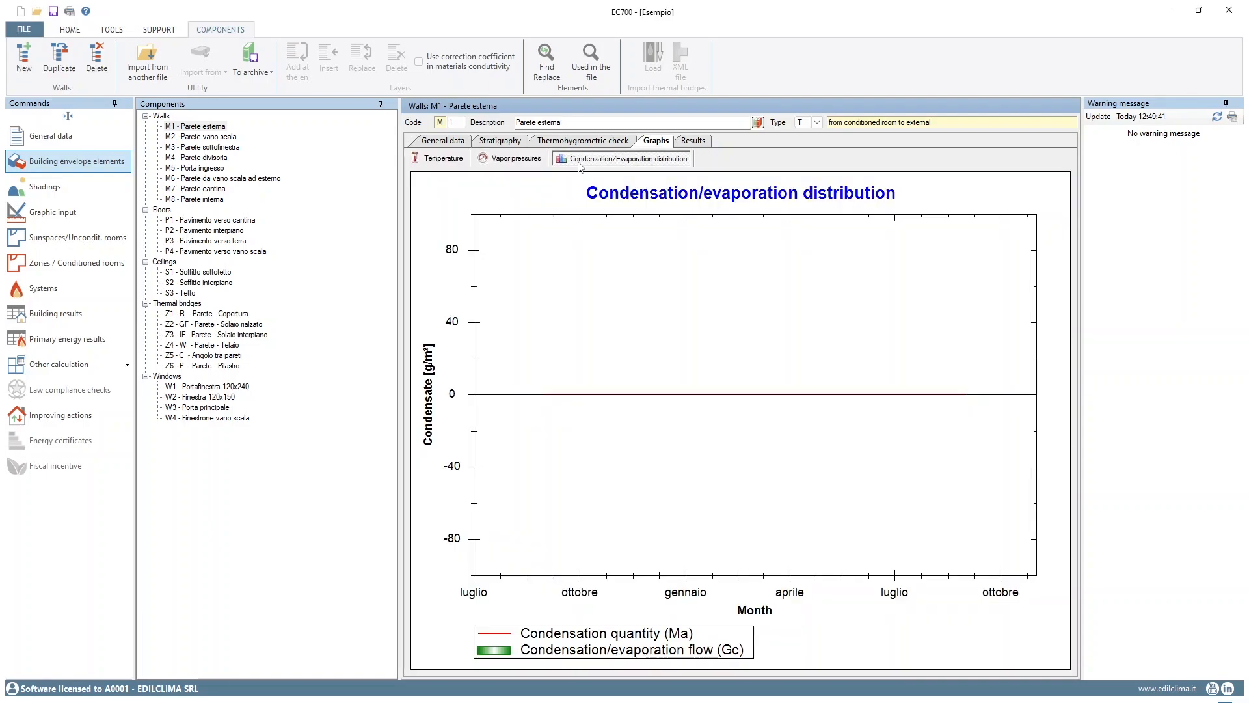
pyautogui.click(702, 144)
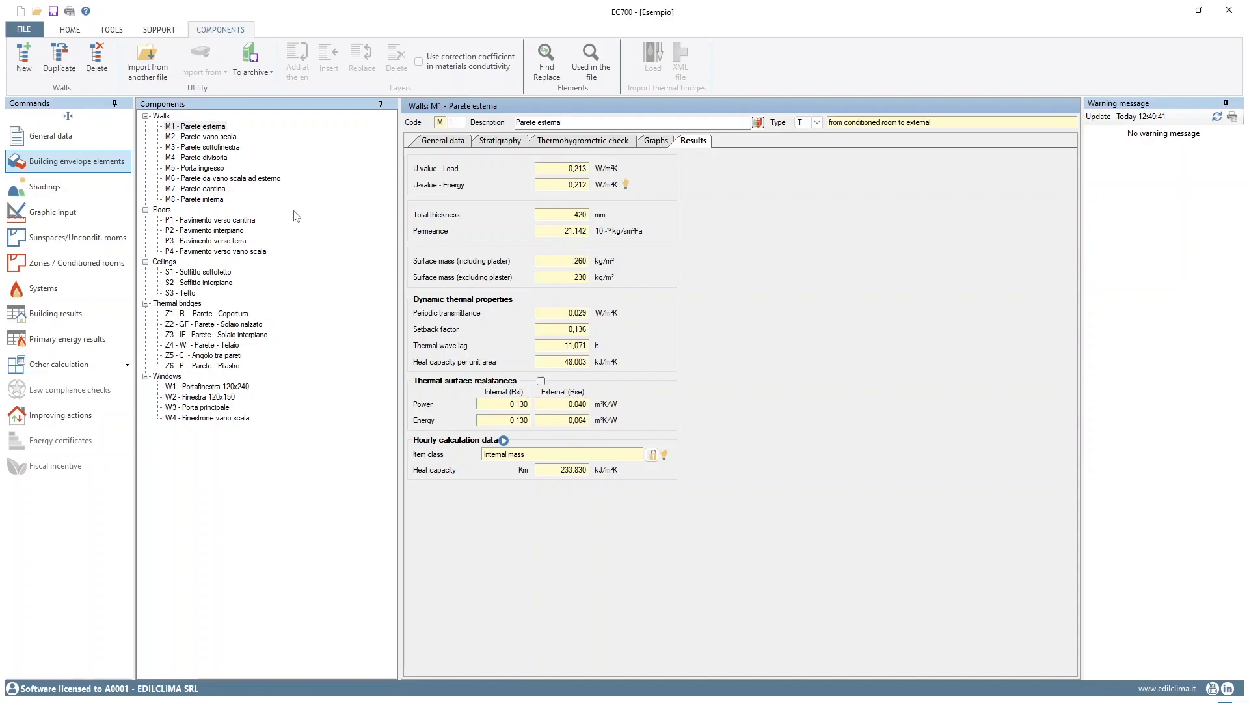
# Examine the results and general data of floor P1 towards the cellar and the general data of ceiling S1 under the attic
pyautogui.click(196, 221)
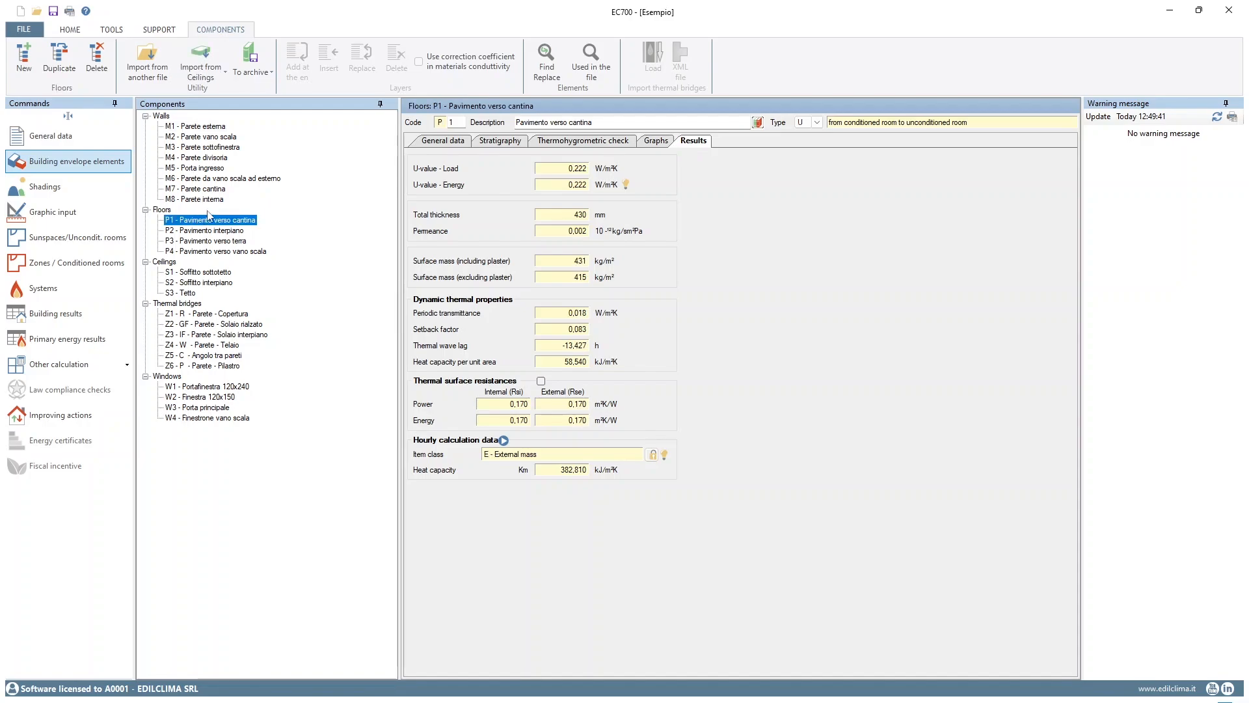
pyautogui.click(439, 143)
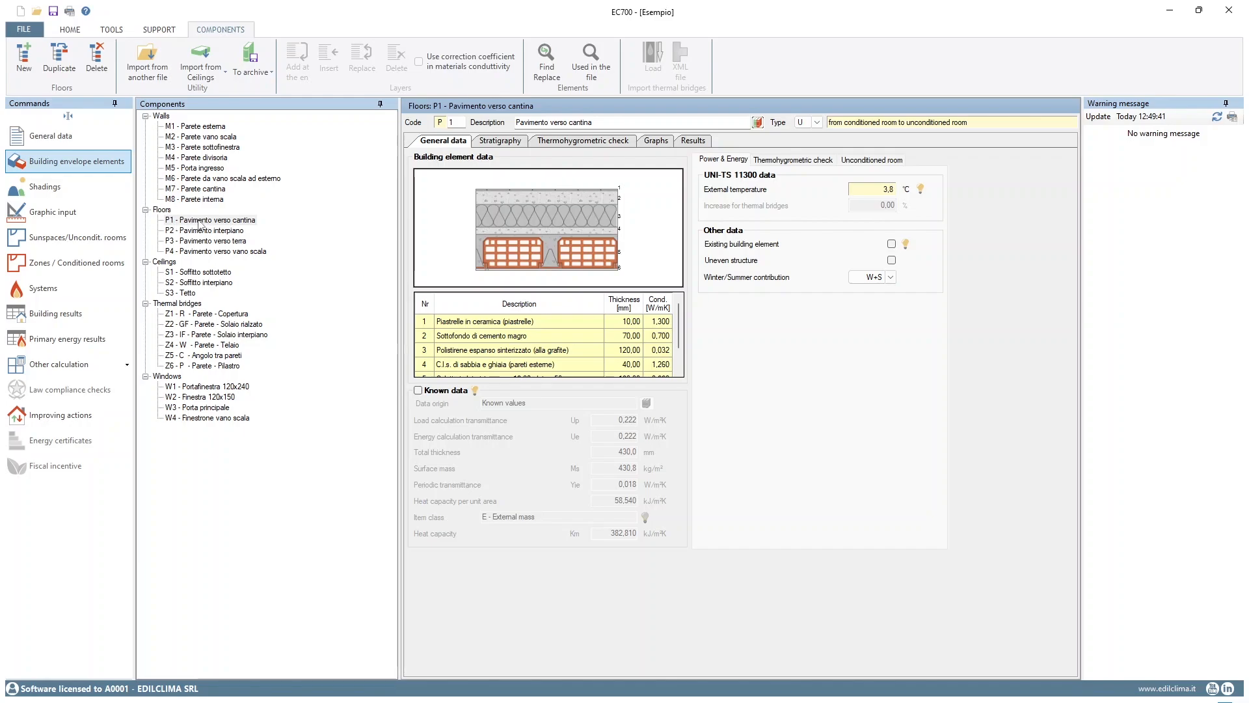
pyautogui.click(199, 223)
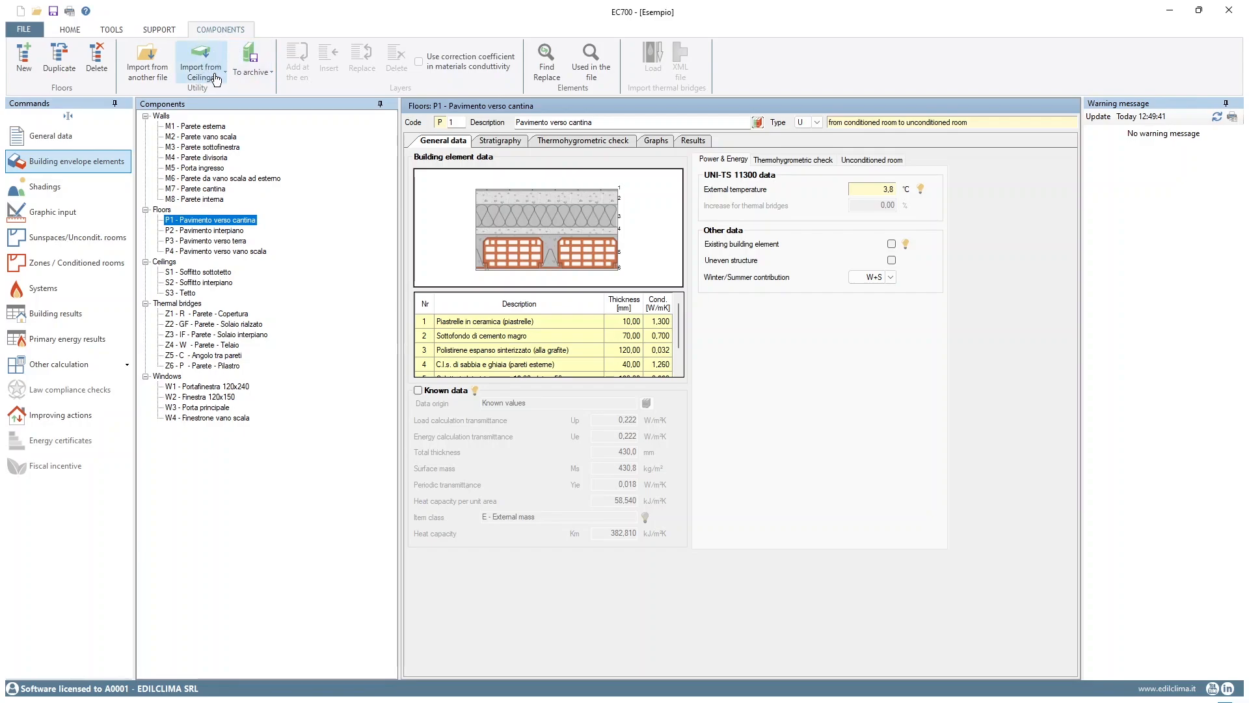
pyautogui.click(176, 278)
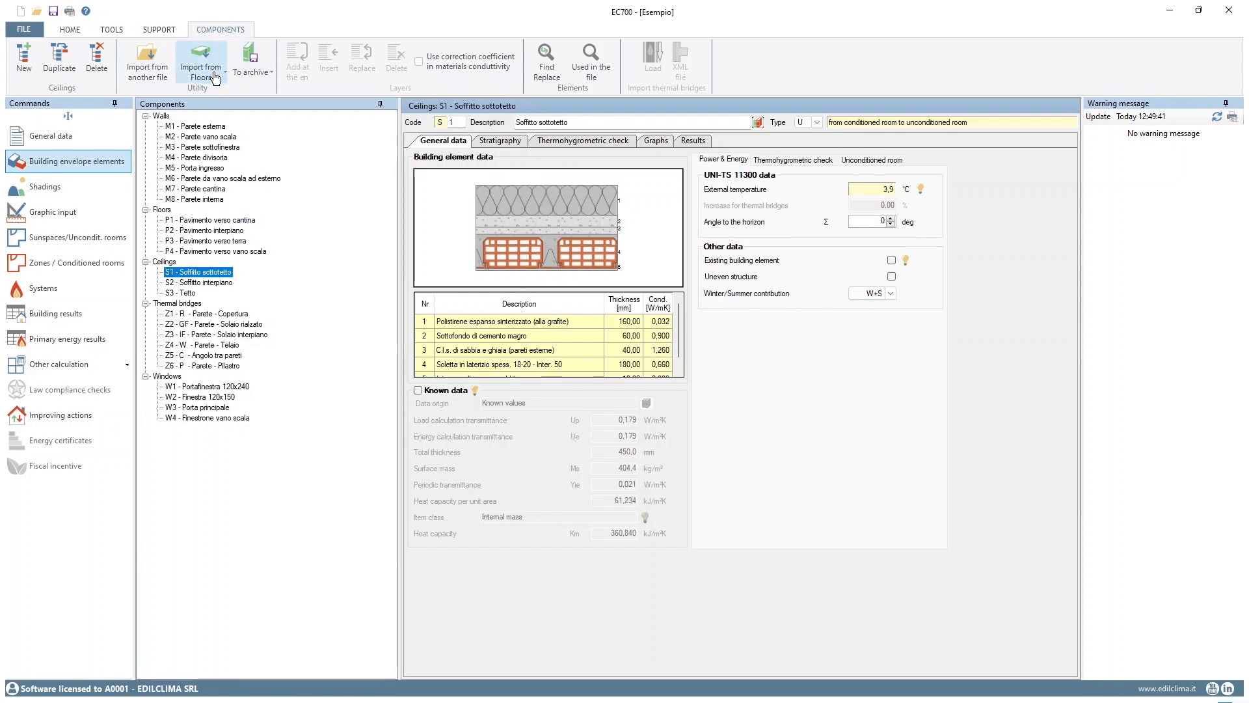
# Review the thermal bridges summary, wall-roof bridge Z1 and its EC709 node selection, leaving the bridge definition unedited
pyautogui.click(199, 303)
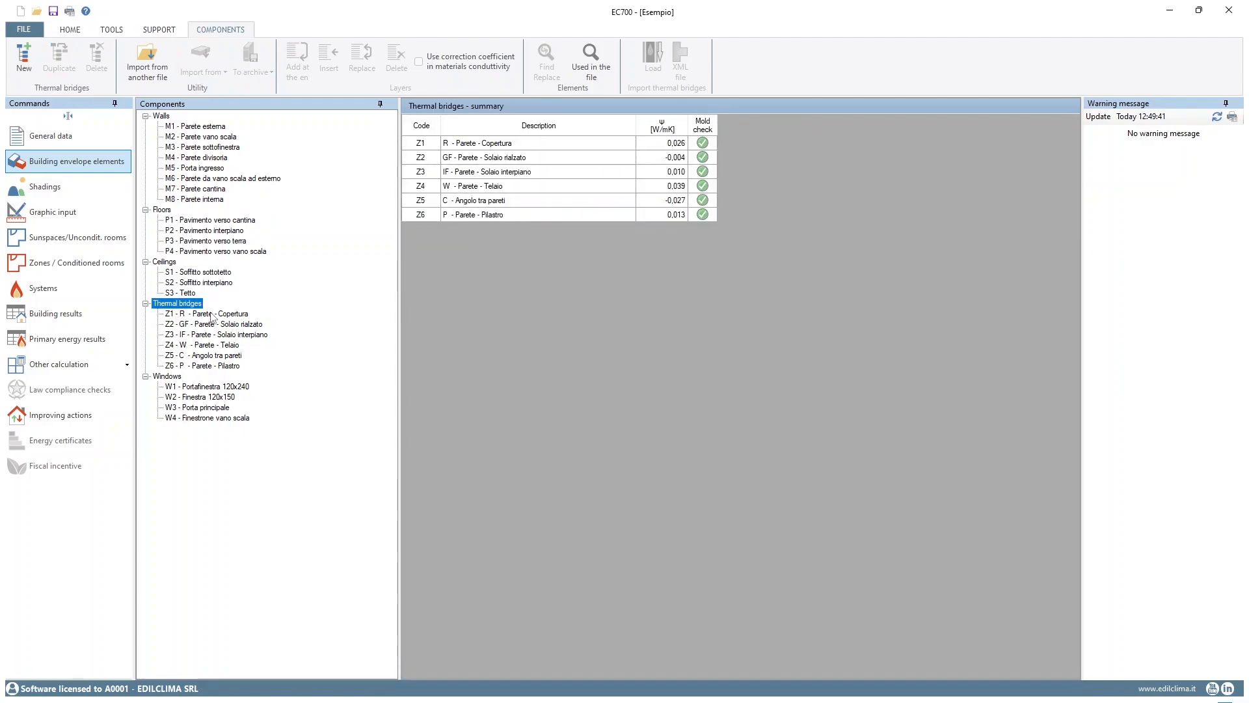
pyautogui.click(210, 314)
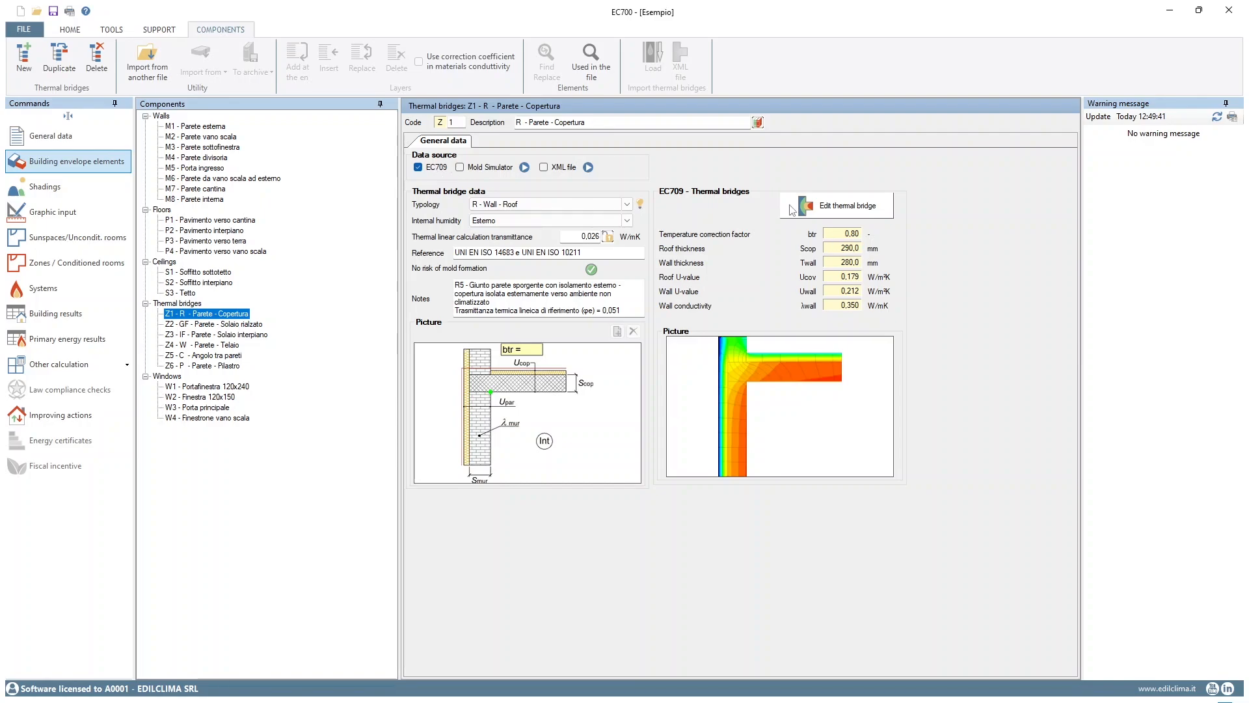
pyautogui.click(836, 210)
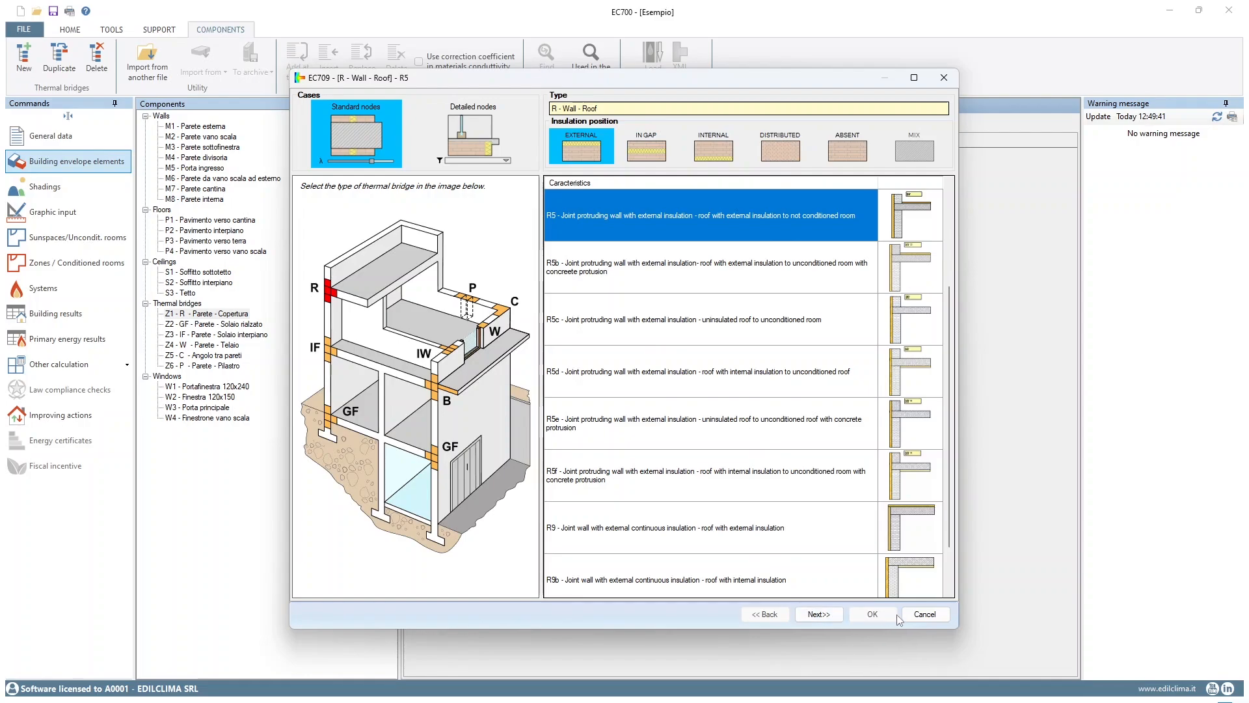
pyautogui.click(953, 78)
# Set the number of horizontal frame partitions to 2 in the geometry of window W1, Portafinestra 120x240
pyautogui.click(203, 387)
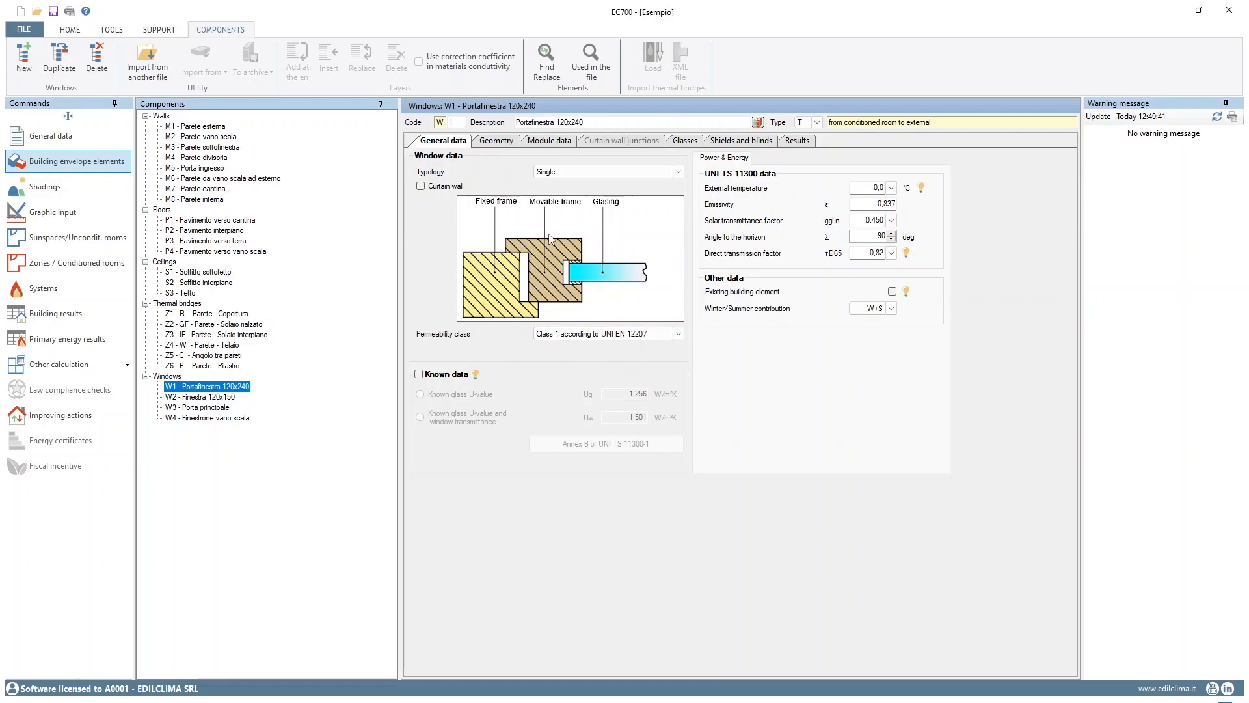
pyautogui.click(507, 141)
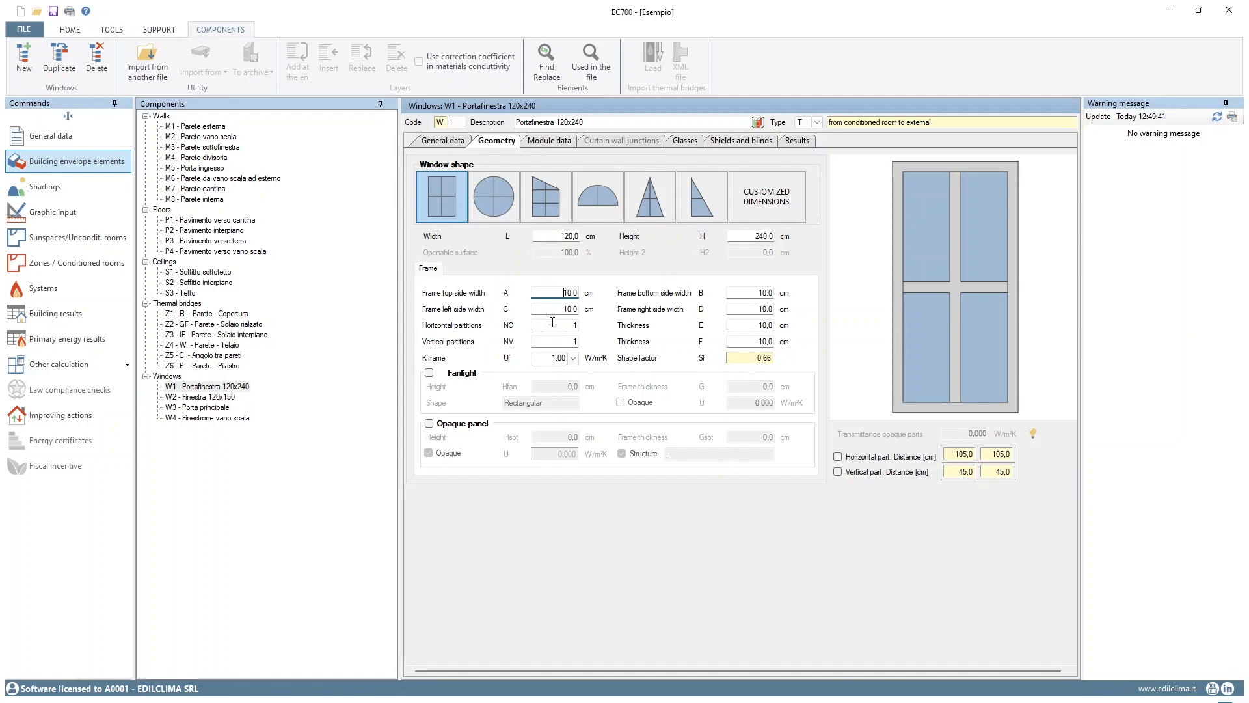
pyautogui.click(573, 326)
pyautogui.write('2')
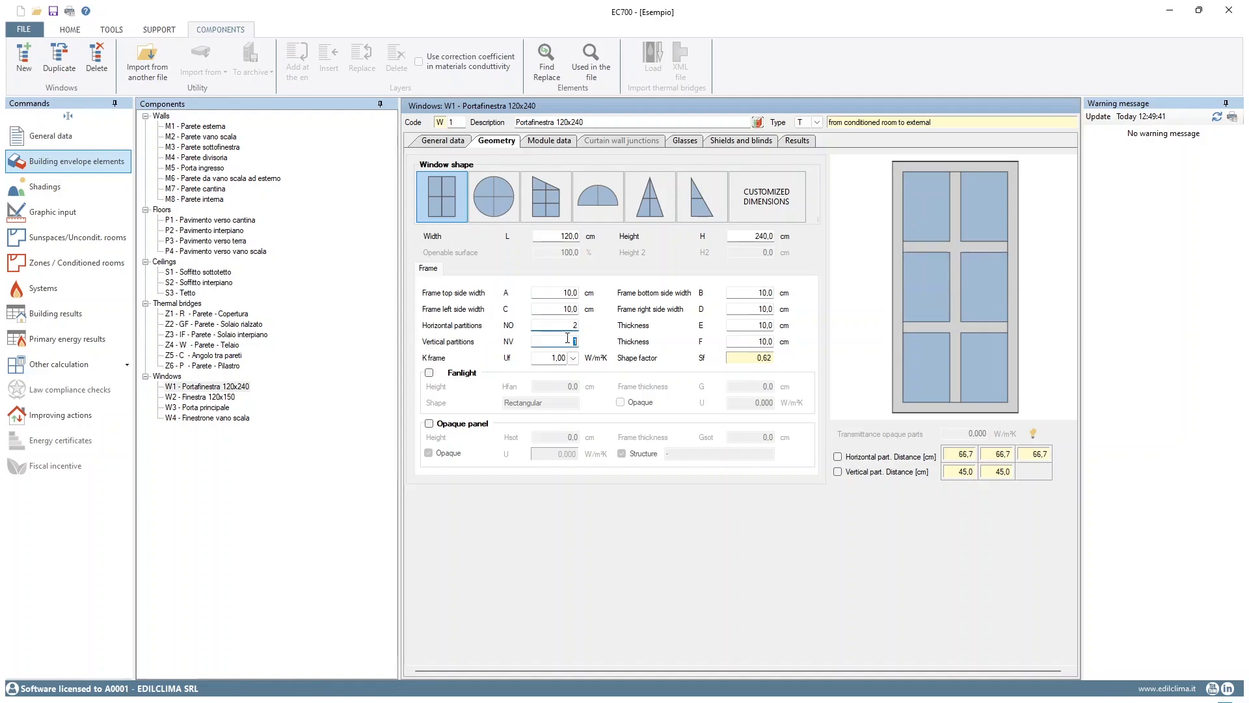
pyautogui.press('Tab')
# Review window W1's module data, glazing, shields and blinds settings, and results
pyautogui.click(549, 141)
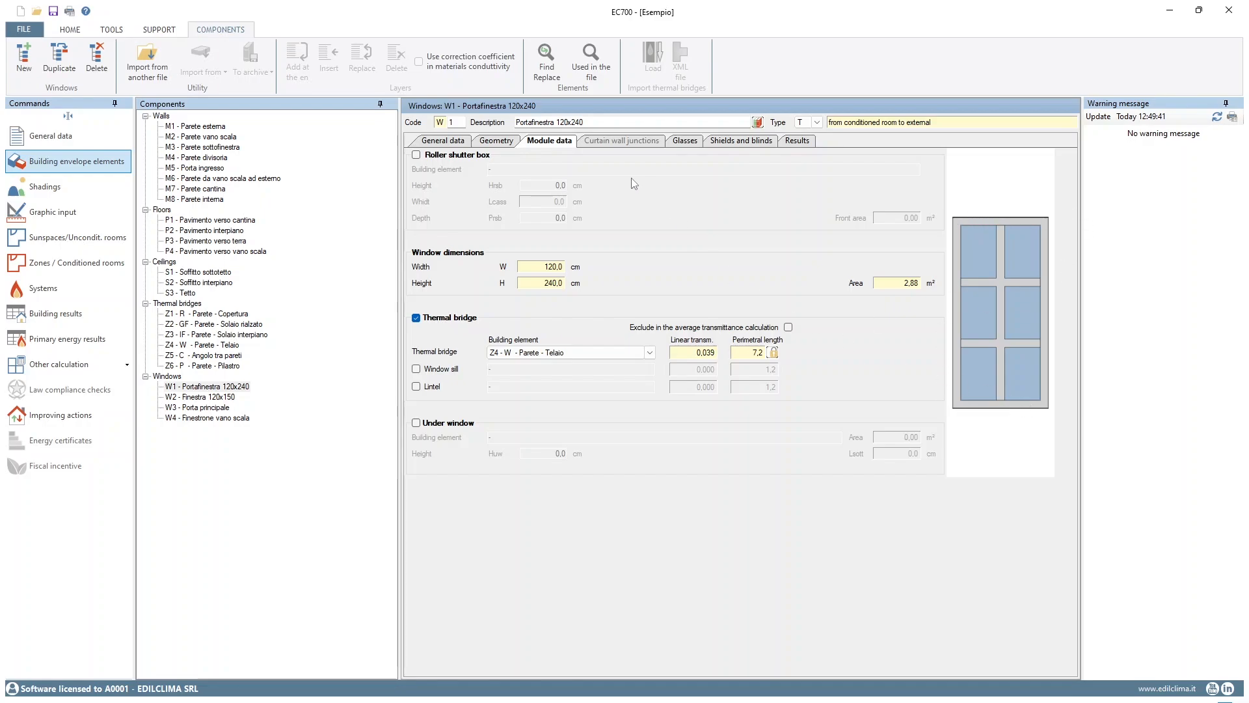
pyautogui.click(685, 141)
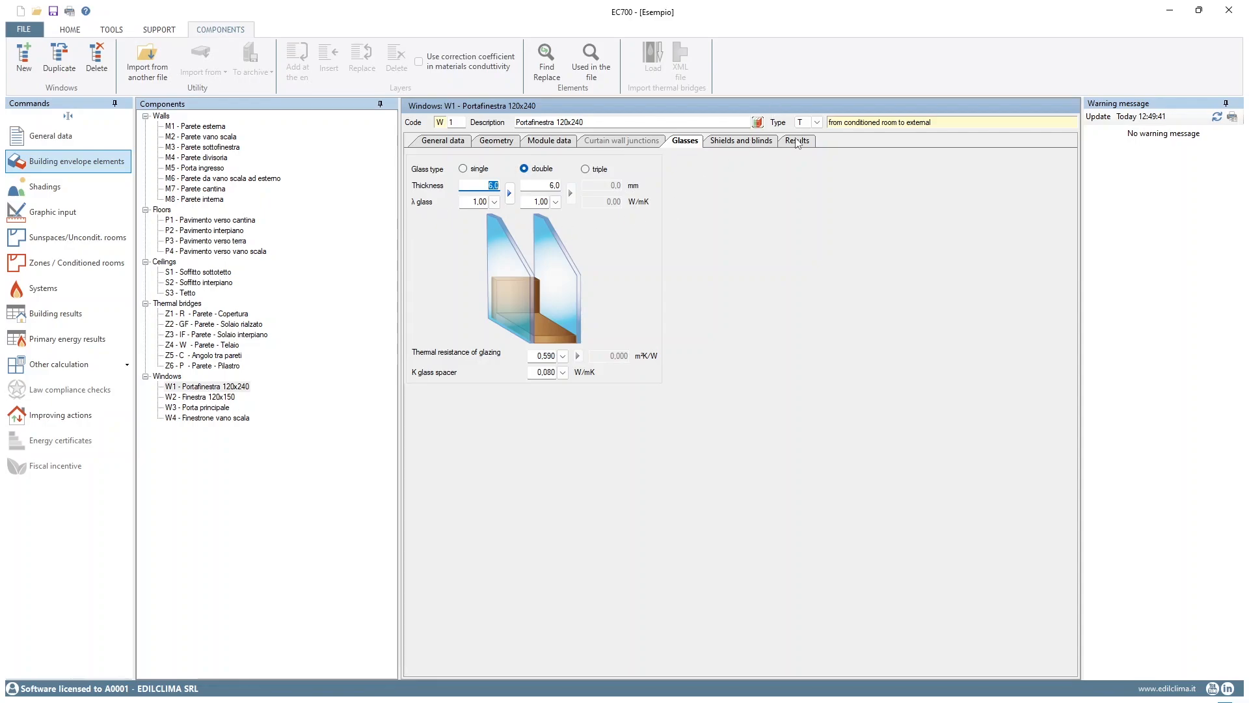
pyautogui.click(751, 142)
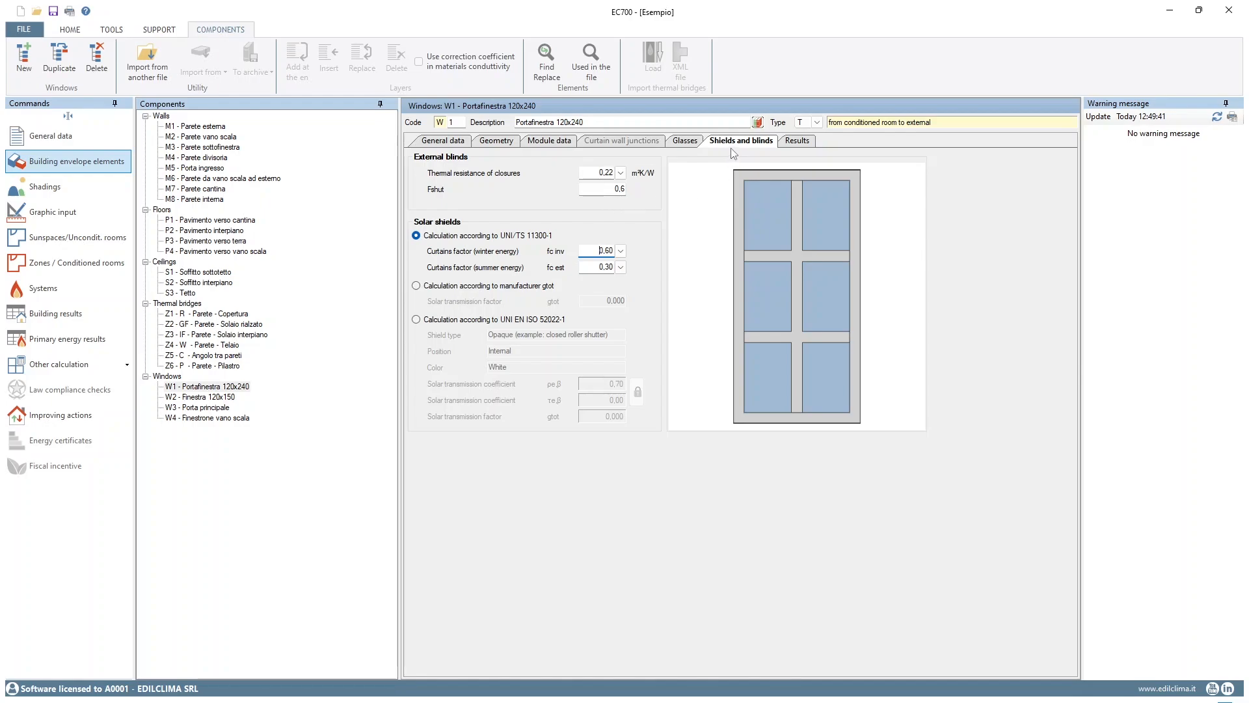
pyautogui.click(802, 141)
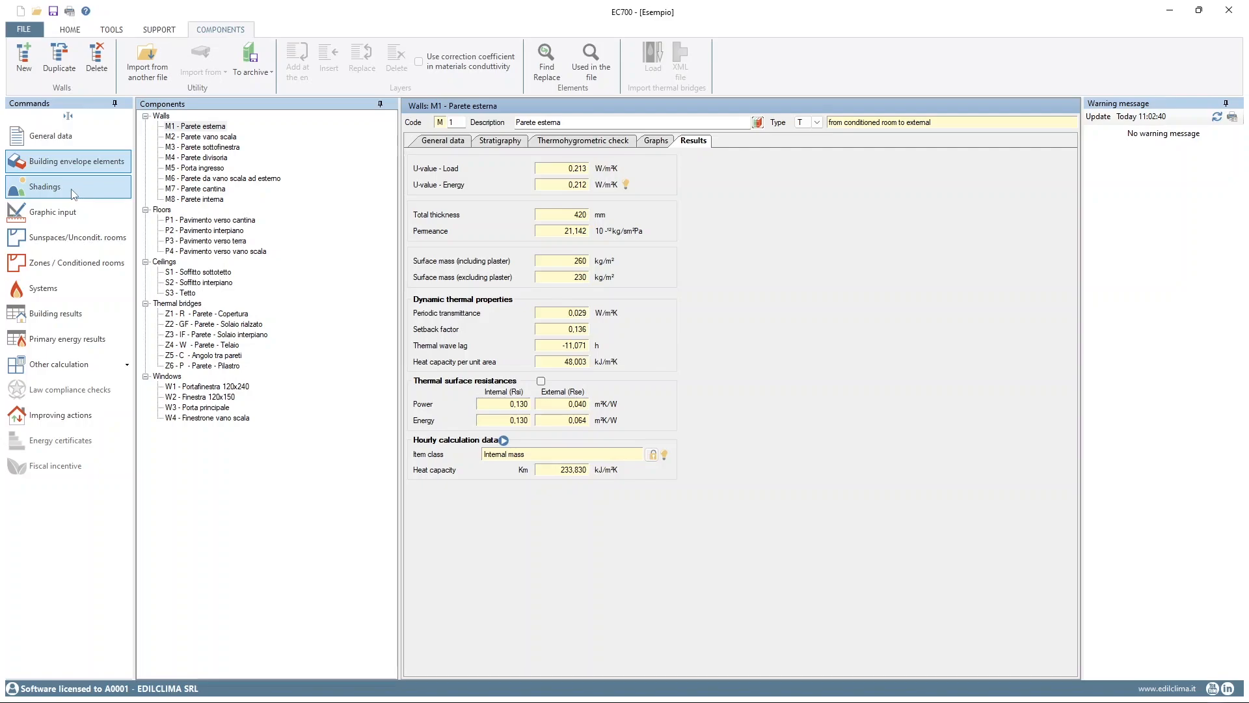
# Examine the default hourly profiles for shutter use and curtain use in the shadings data
pyautogui.click(63, 191)
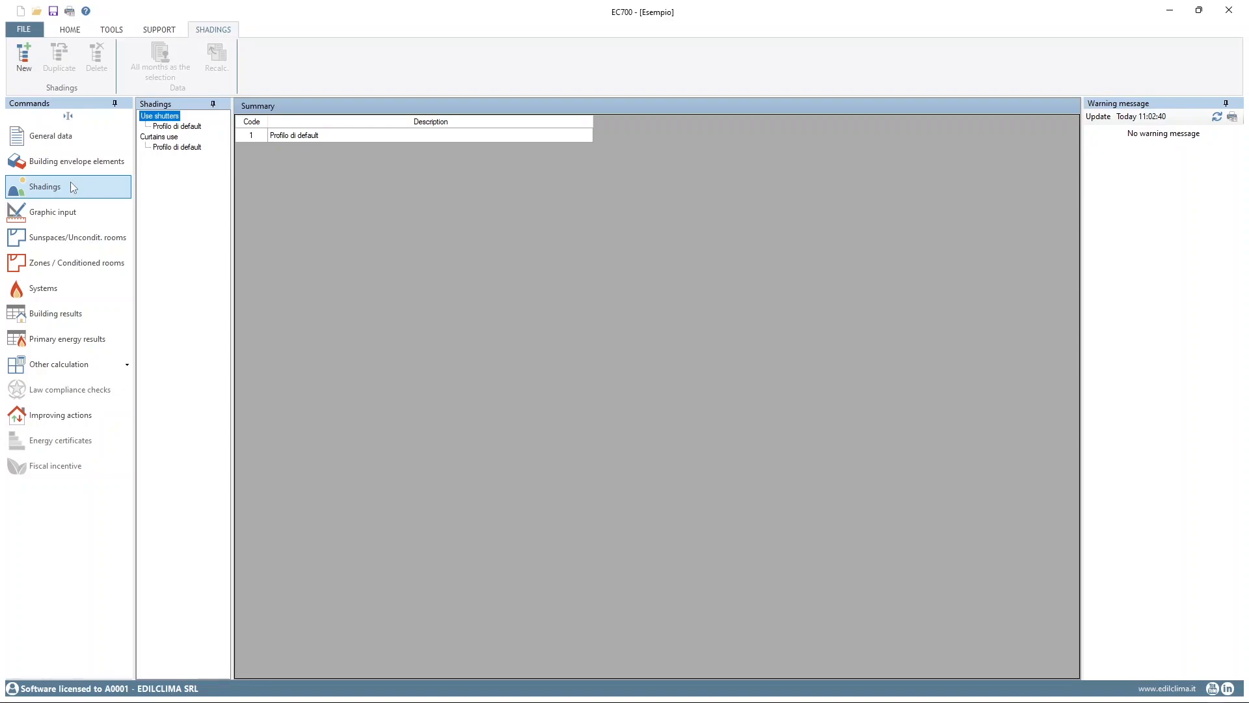
pyautogui.click(189, 129)
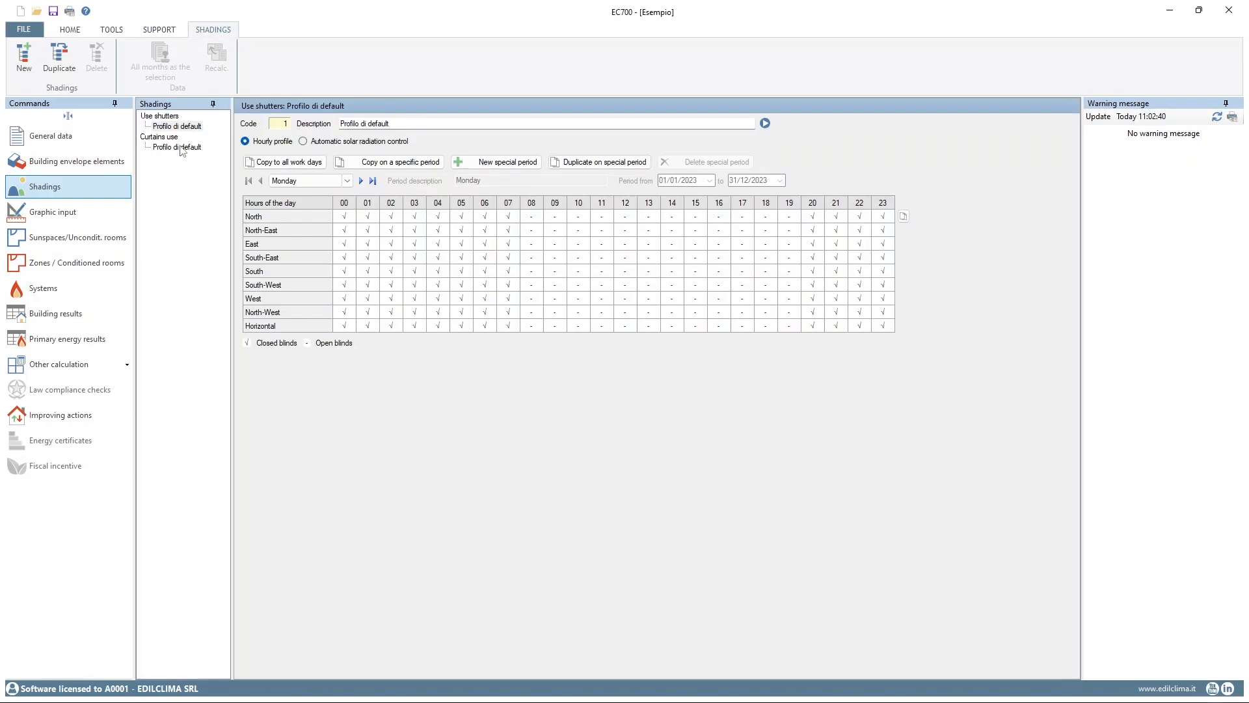
pyautogui.click(181, 147)
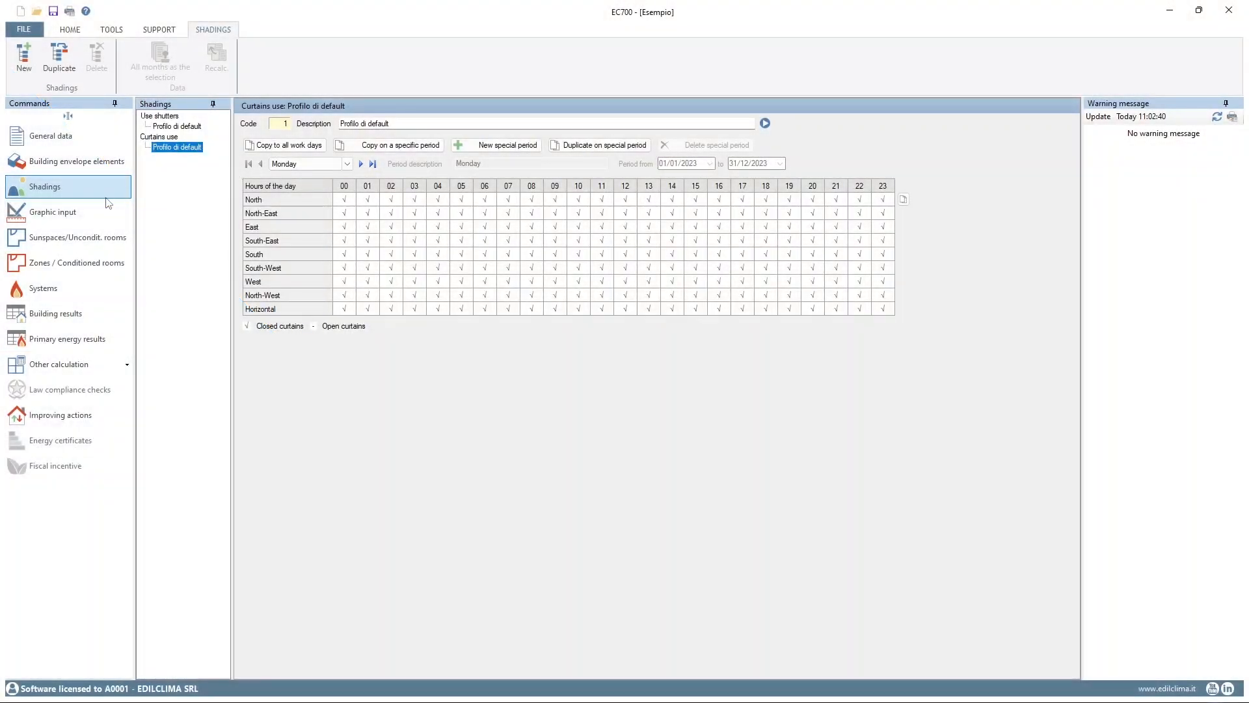
# Show the ground floor level Piano terra in the graphic input with an enlarged level list, and check the available background types
pyautogui.click(100, 212)
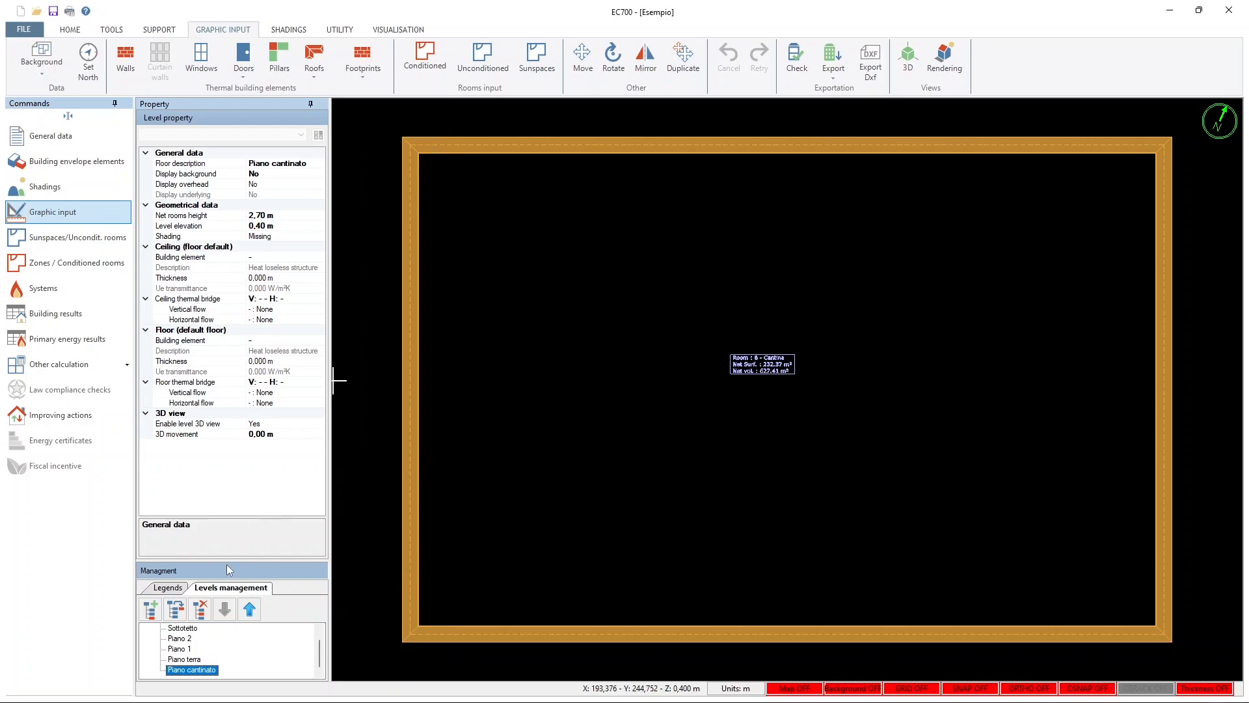
pyautogui.moveTo(228, 561); pyautogui.dragTo(158, 497)
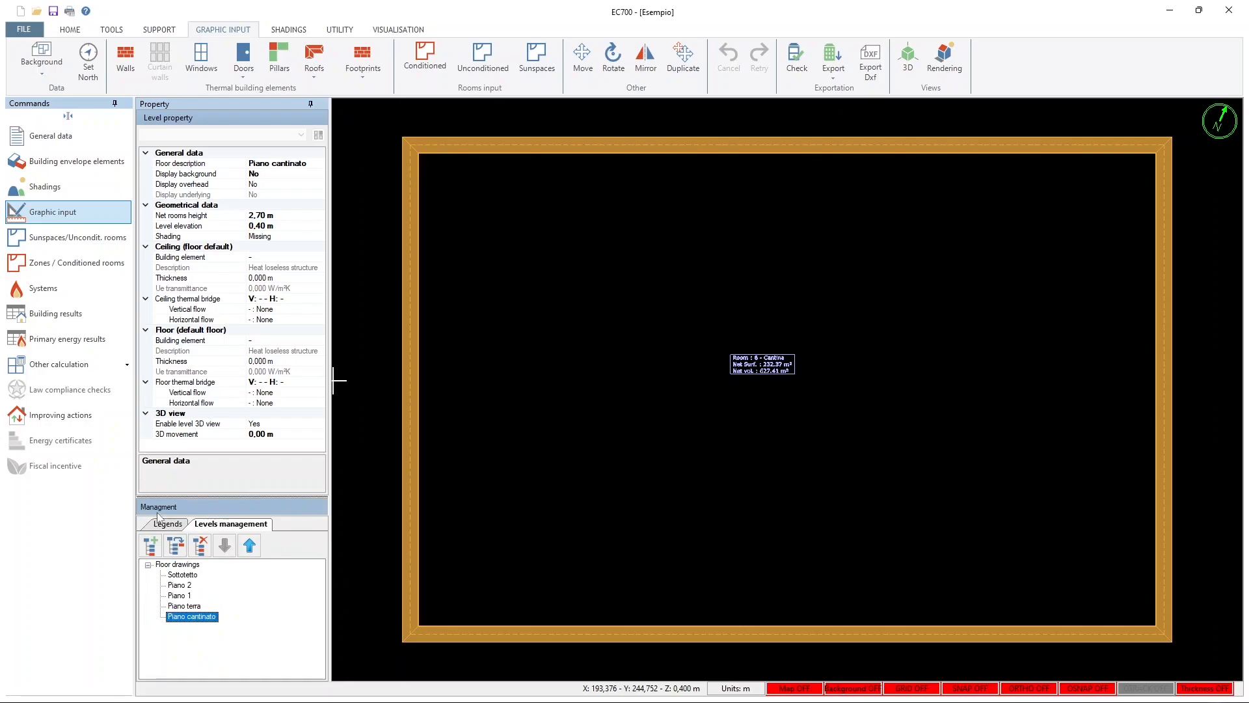
pyautogui.click(183, 607)
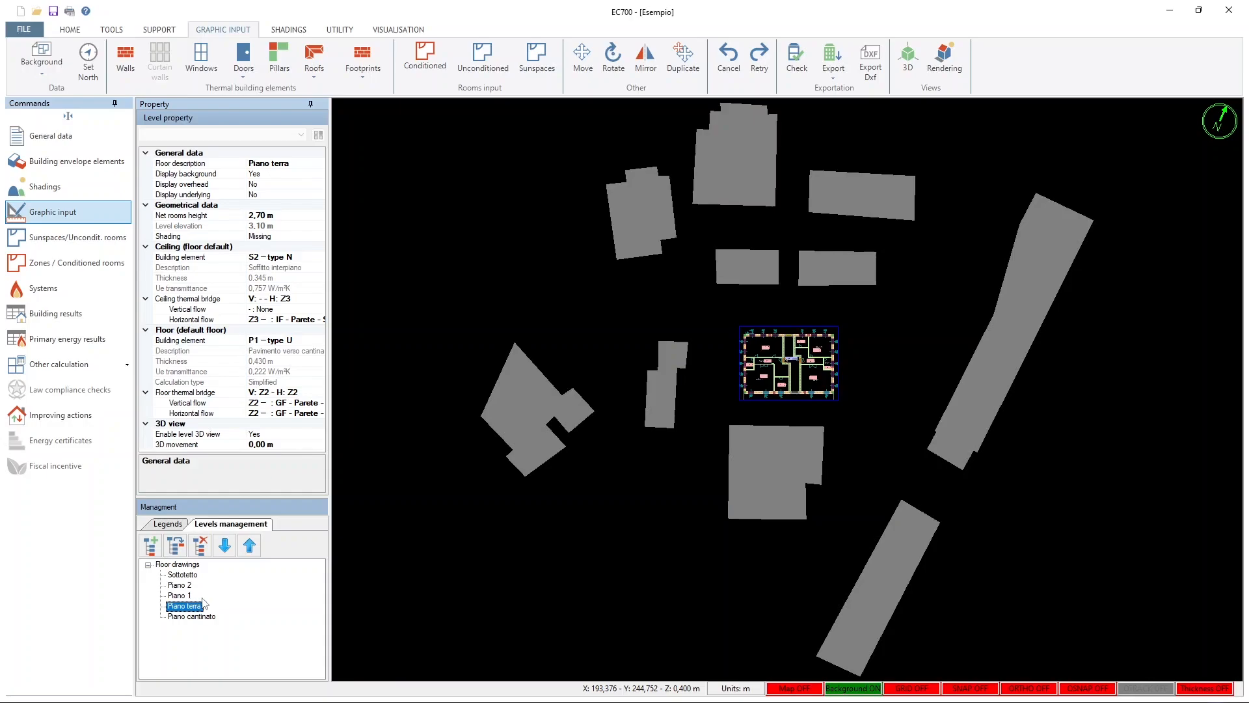
pyautogui.click(42, 75)
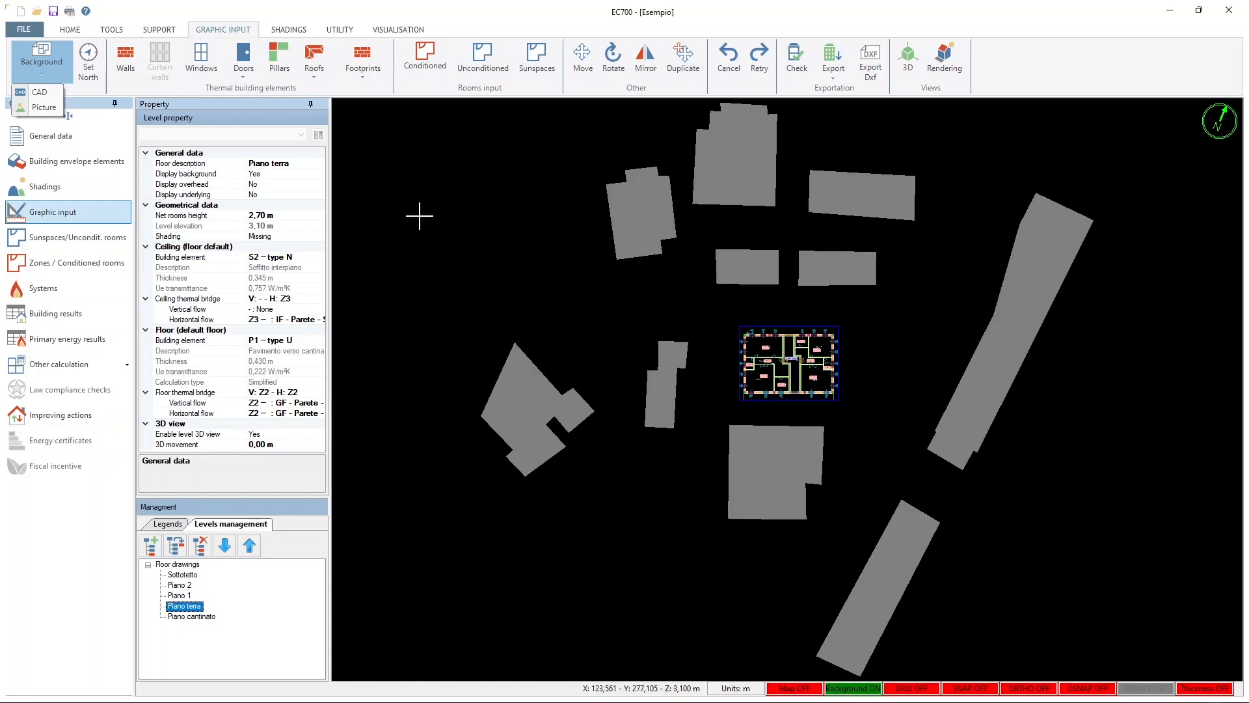
pyautogui.click(92, 95)
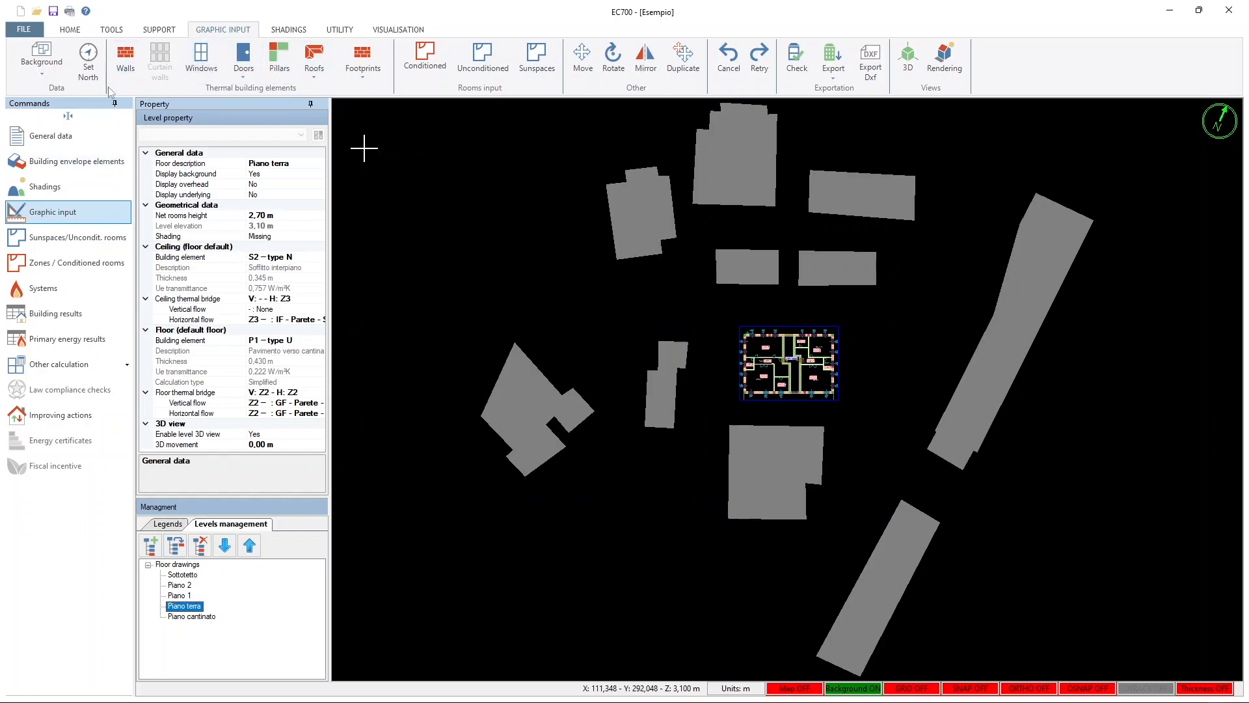
pyautogui.click(125, 58)
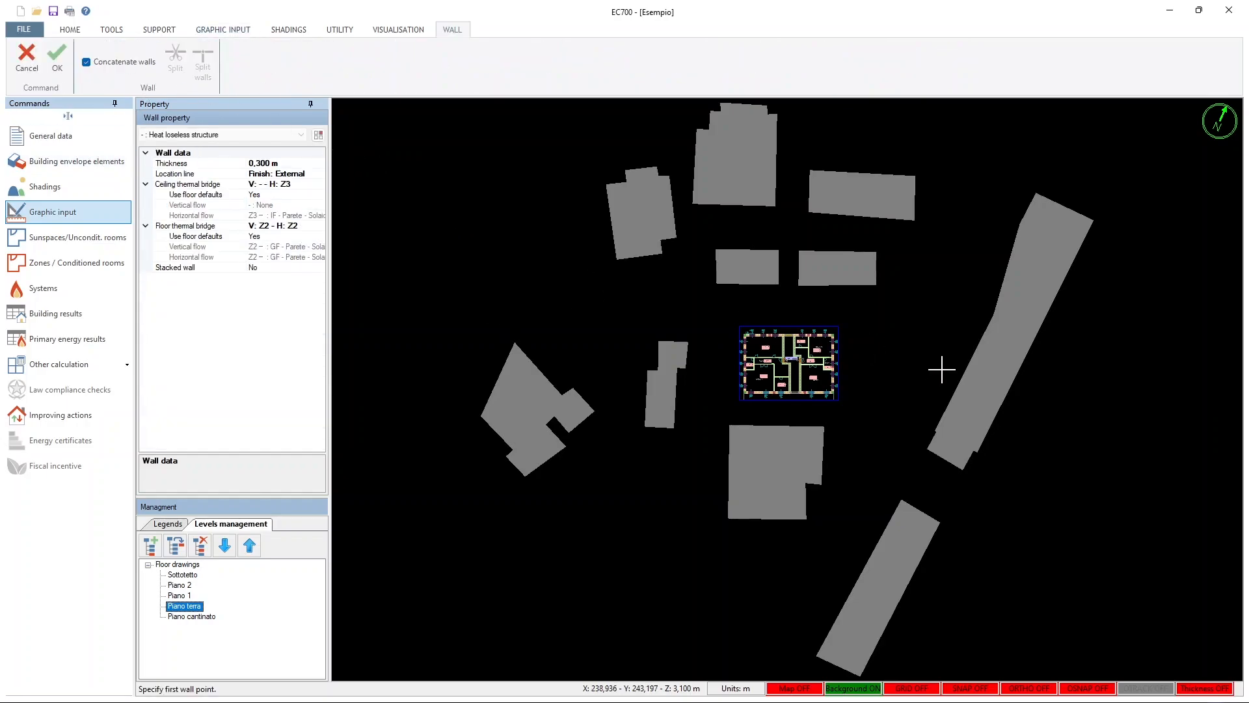
pyautogui.scroll(5, 873, 382)
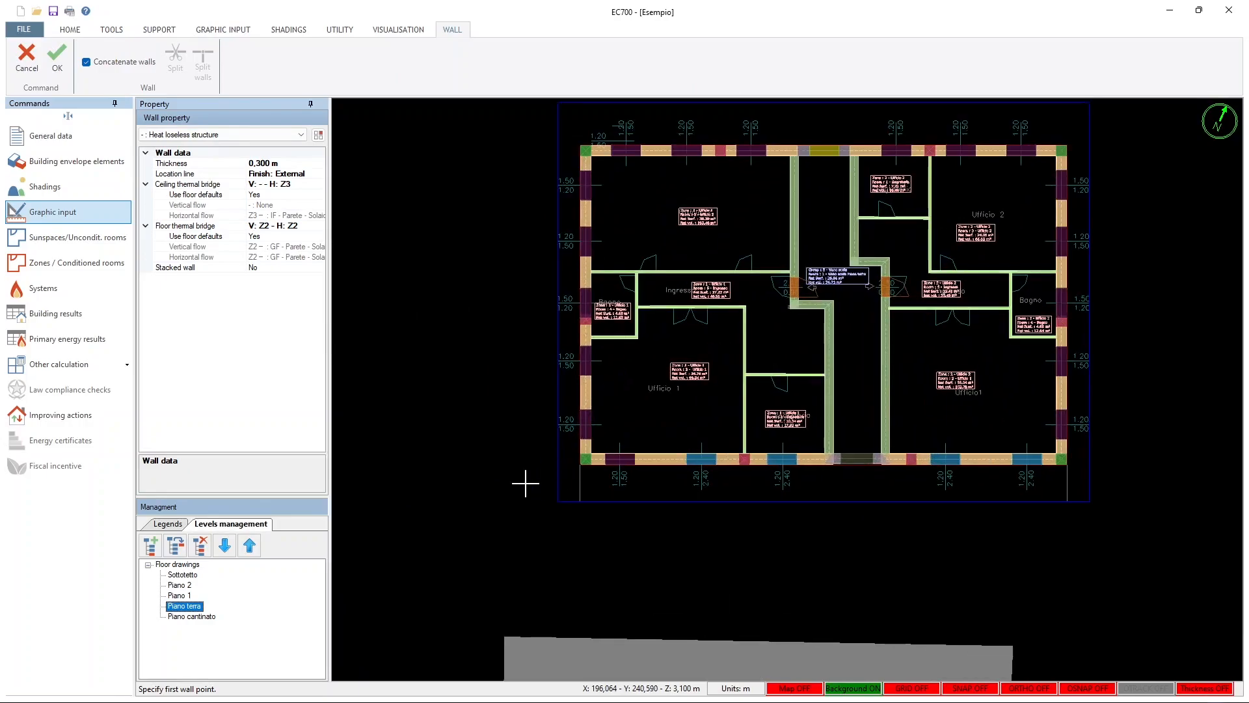
pyautogui.click(489, 495)
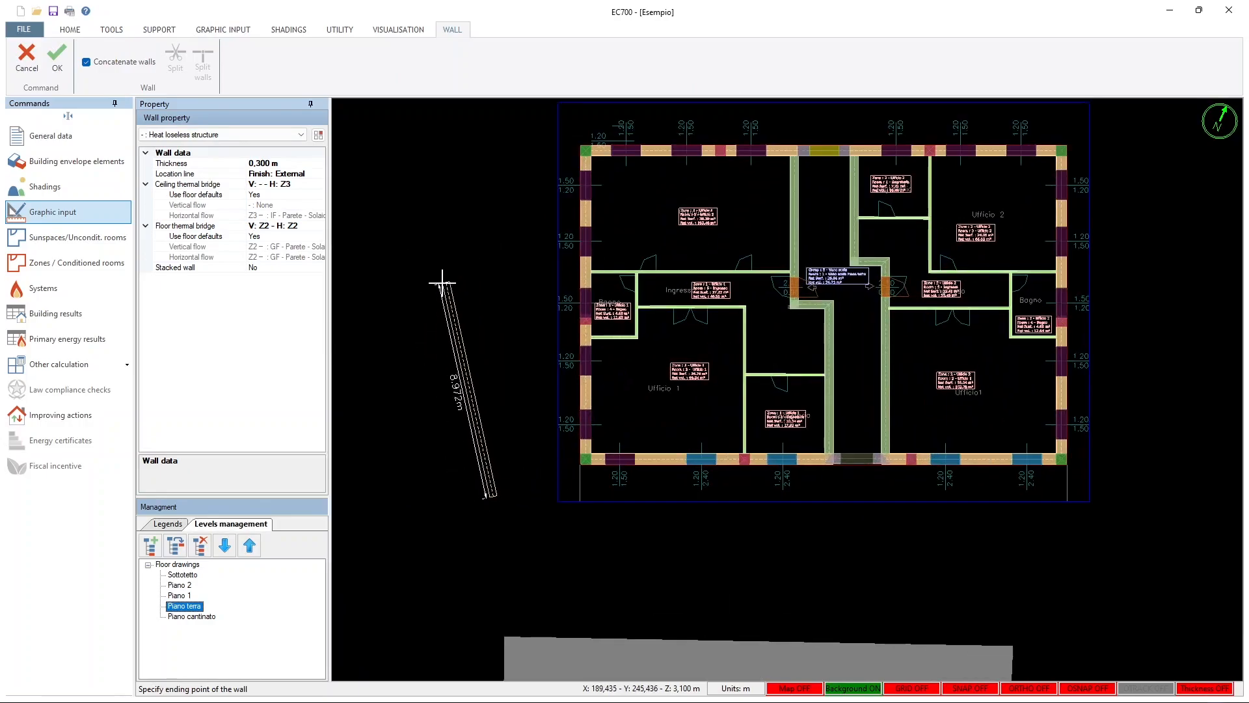
pyautogui.press('Escape')
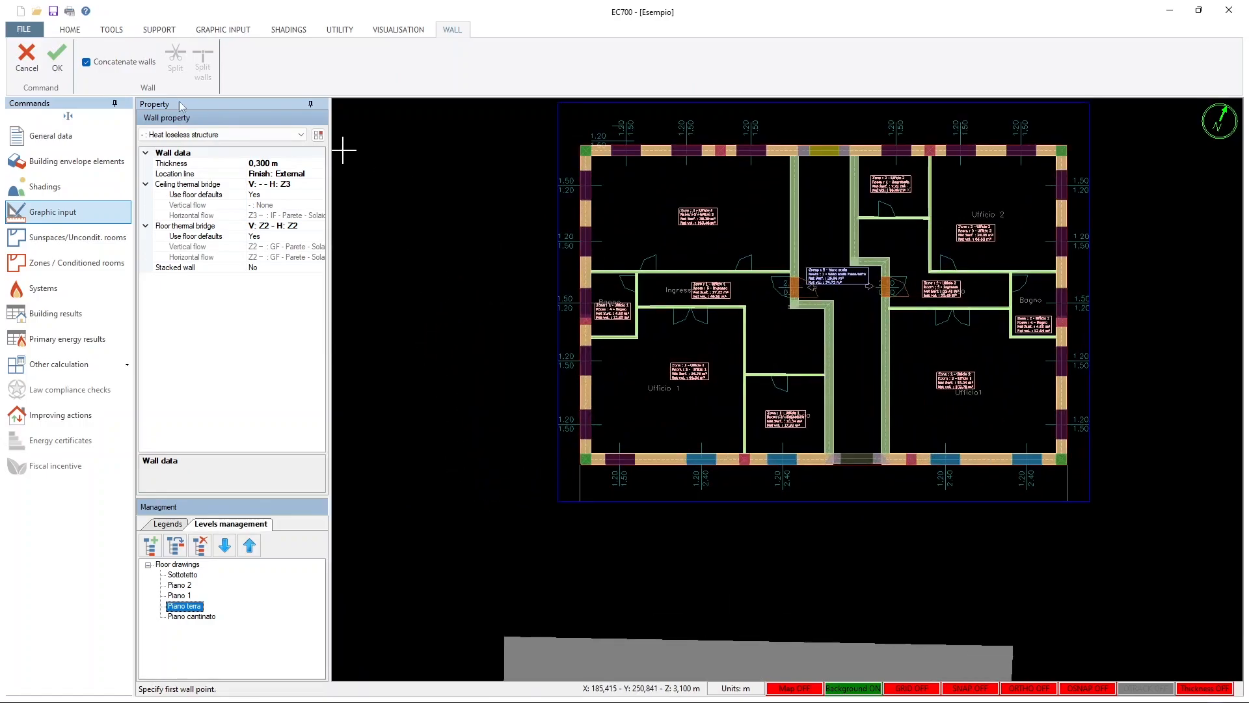
pyautogui.click(26, 56)
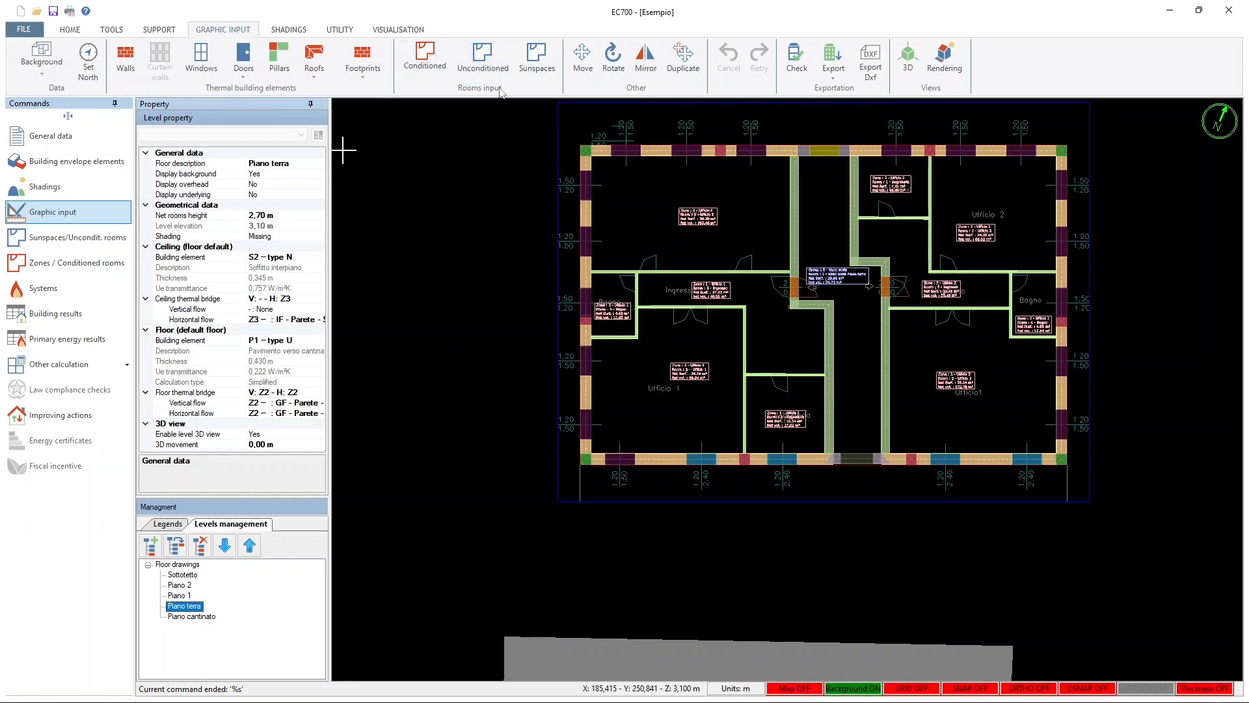
# Open the data of the ground floor room Ufficio 2 and review zone Ufficio 1's zone data, lighting and expanded hourly calculation profile
pyautogui.click(697, 215)
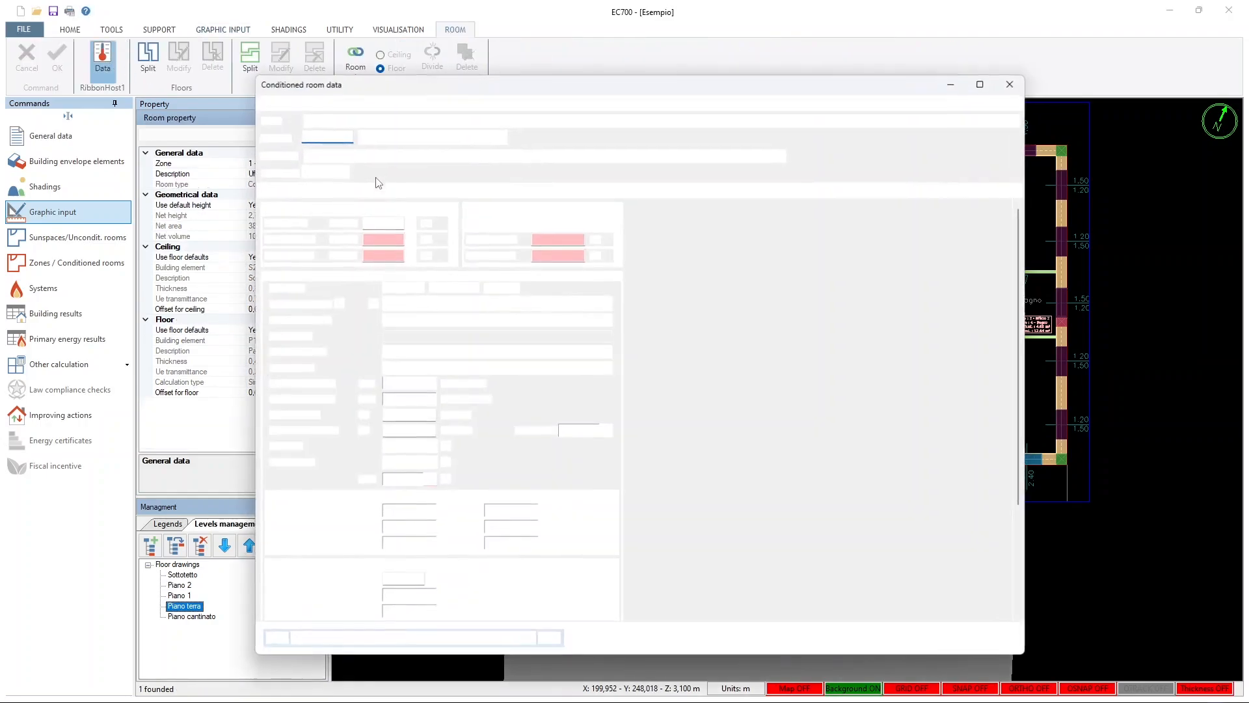
pyautogui.click(283, 104)
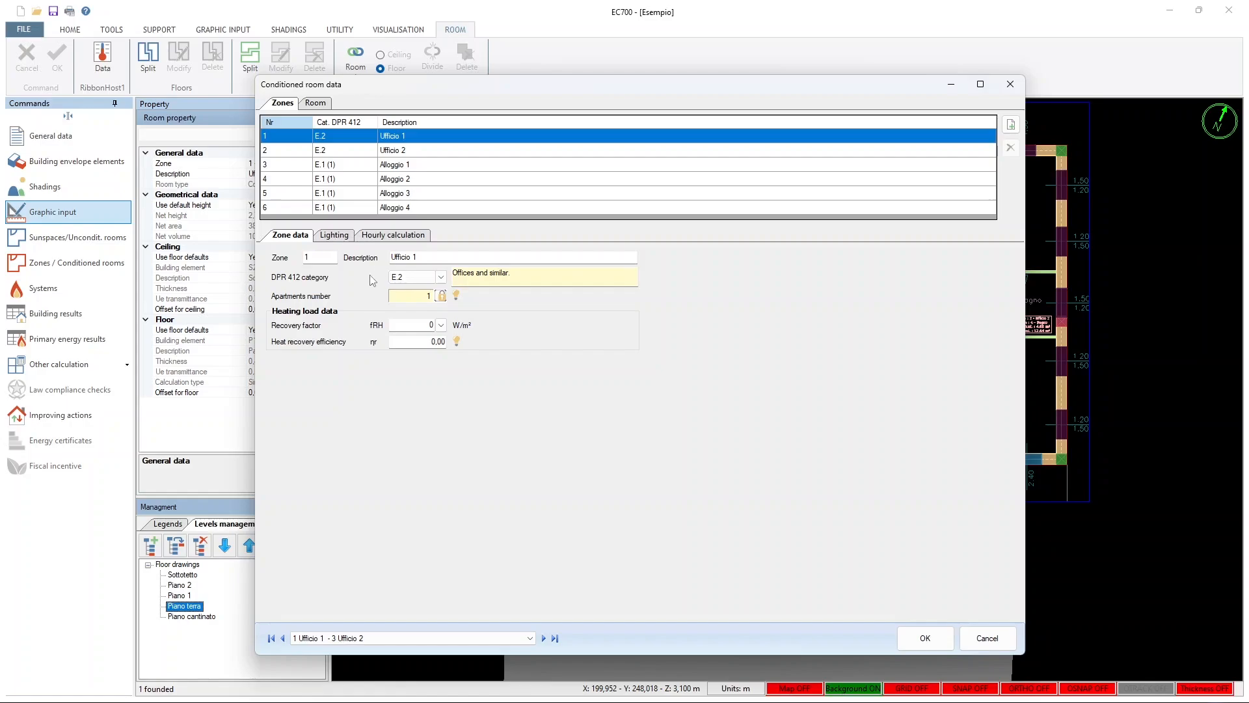
pyautogui.click(325, 239)
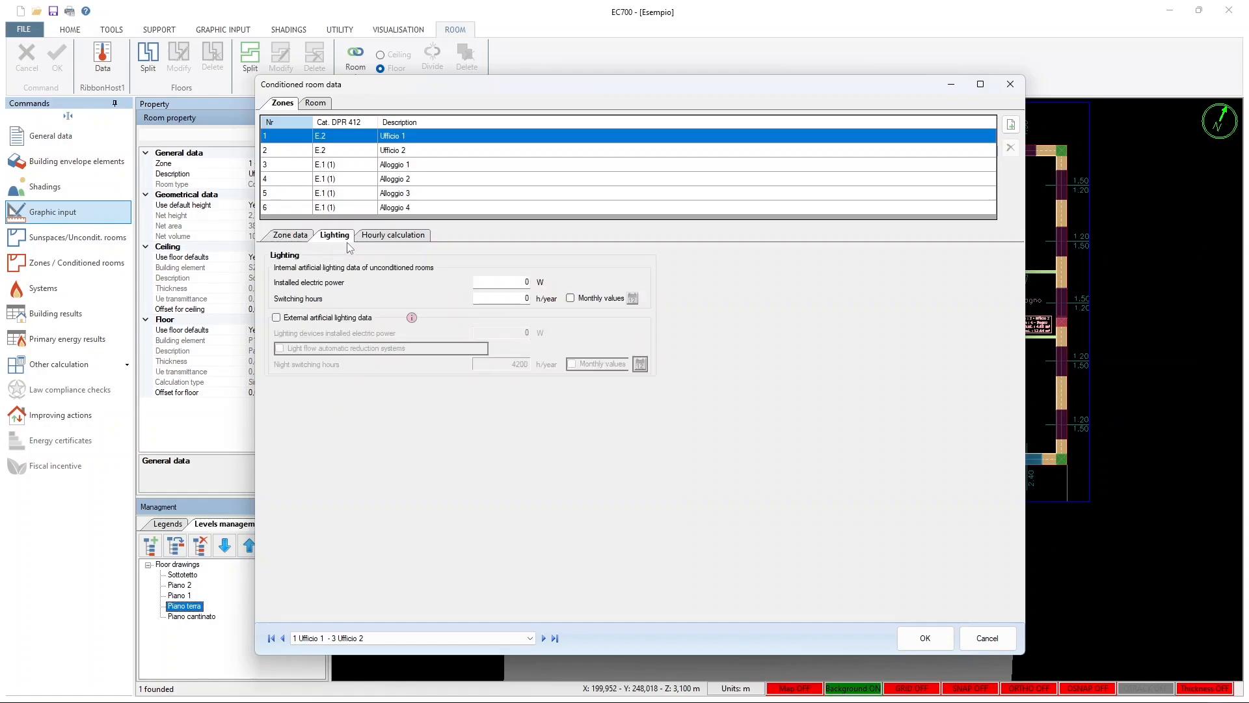
pyautogui.click(384, 238)
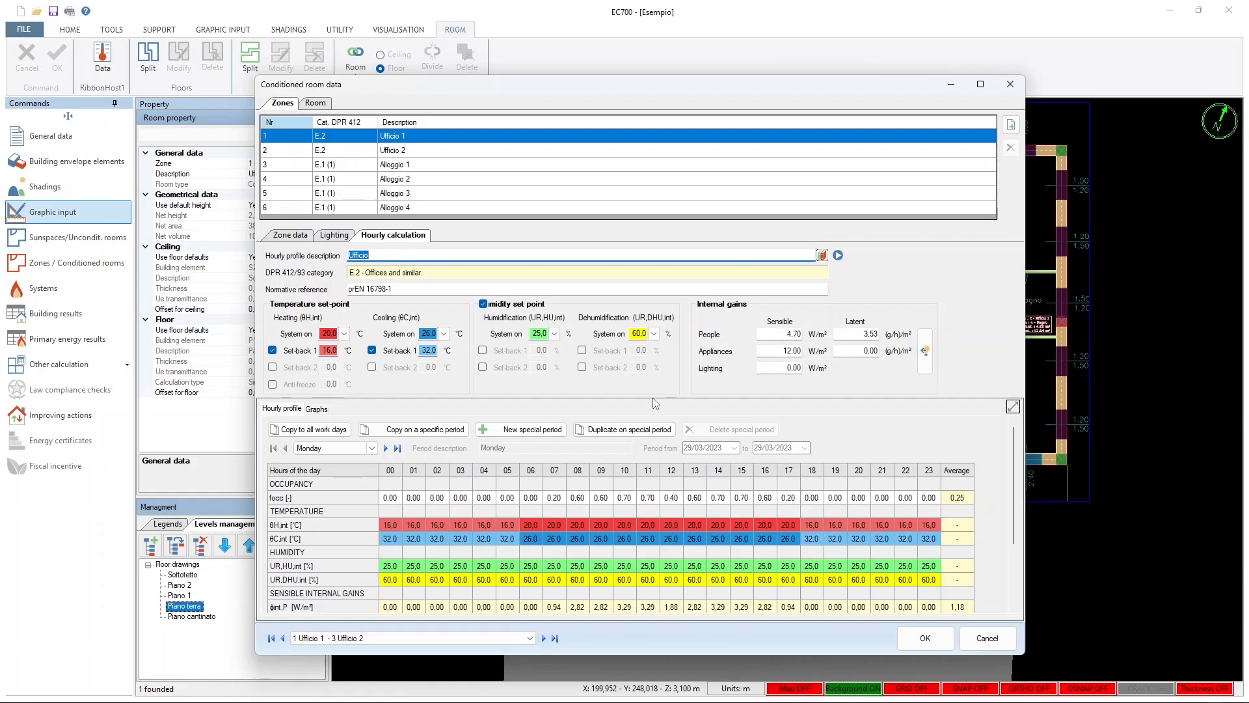
pyautogui.click(1012, 406)
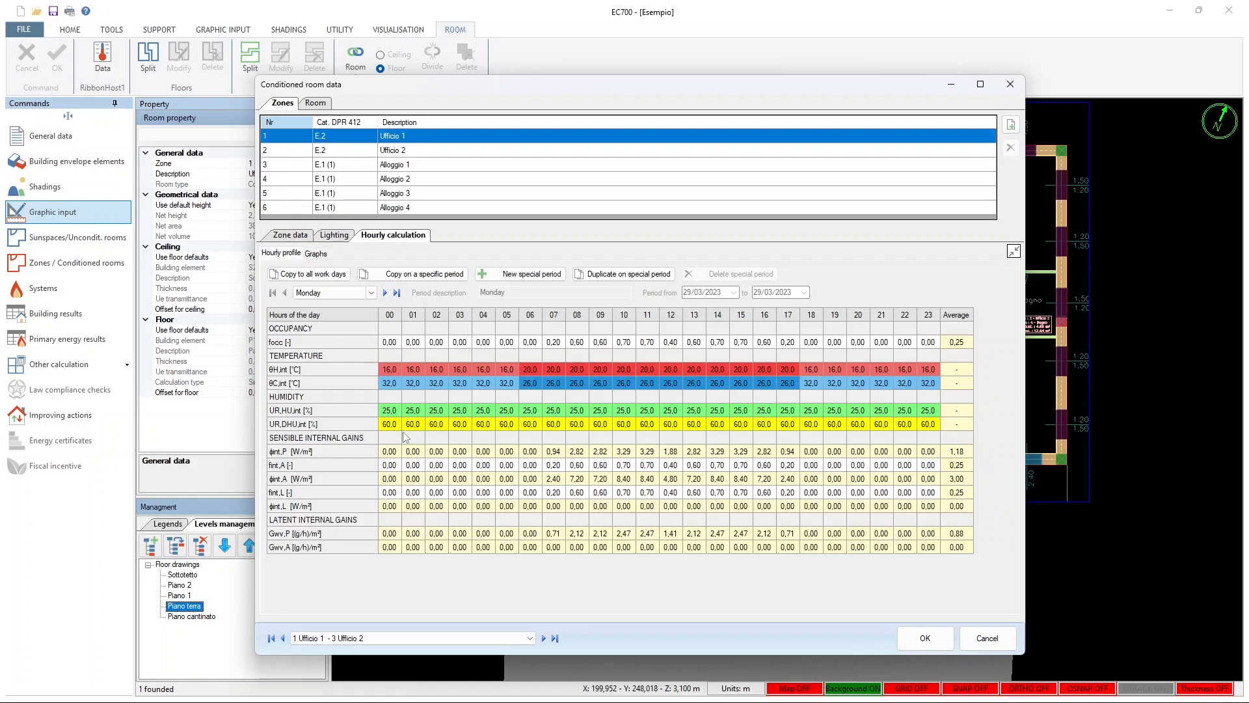
# Examine the room data of Ufficio 2, including temperatures and ventilation, moving the dialog temporarily aside to see the room on the plan
pyautogui.click(316, 104)
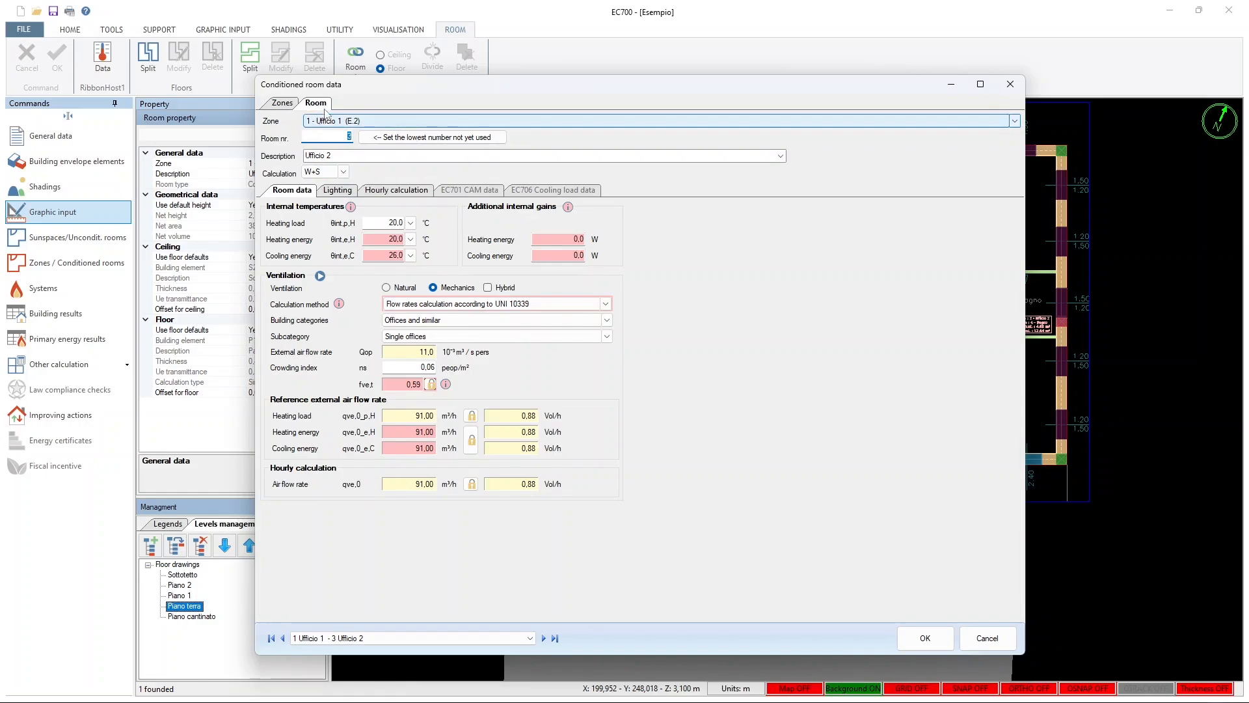
pyautogui.moveTo(343, 96); pyautogui.dragTo(574, 260)
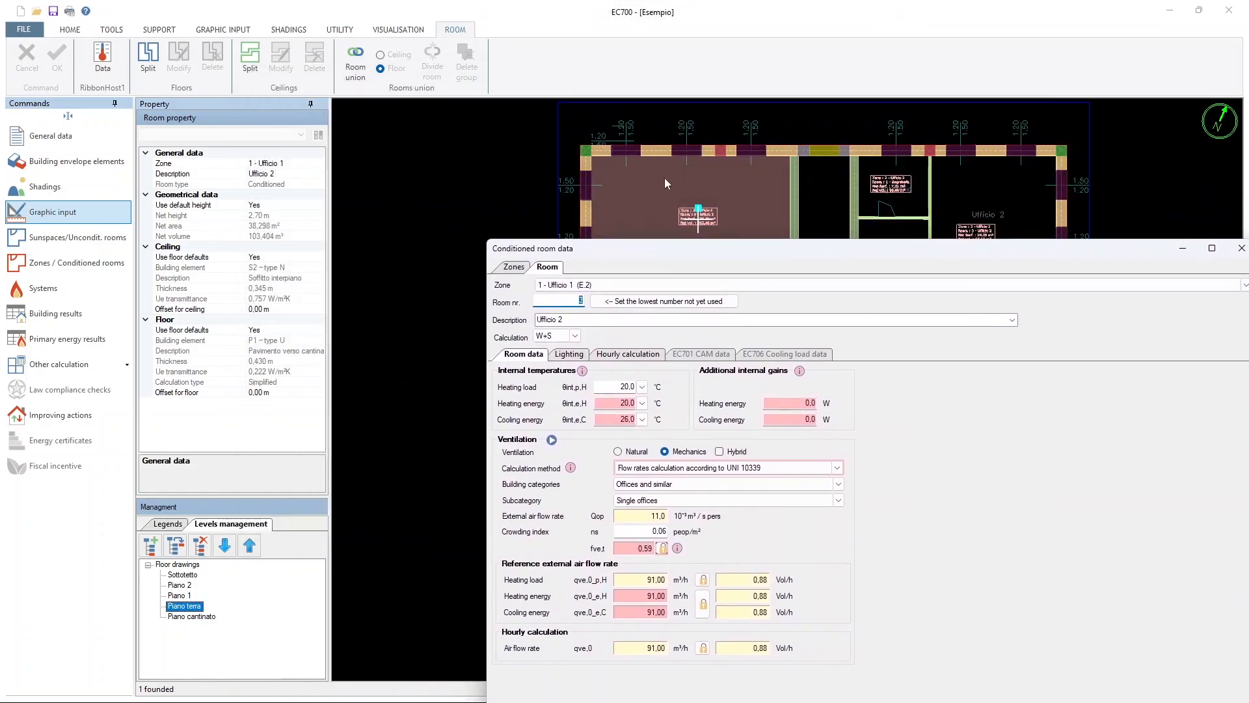
pyautogui.moveTo(661, 249); pyautogui.dragTo(468, 112)
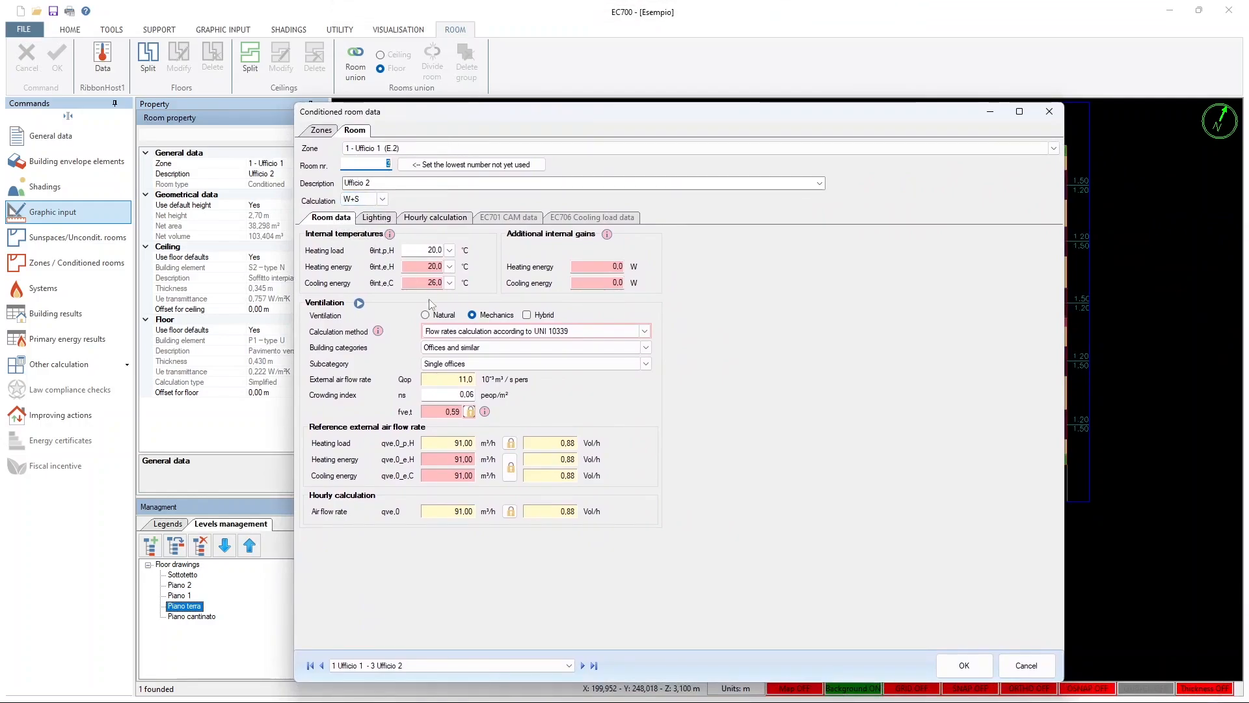
# Review the lighting and hourly calculation data of room Ufficio 2, and close the room data without saving
pyautogui.click(377, 219)
pyautogui.click(431, 217)
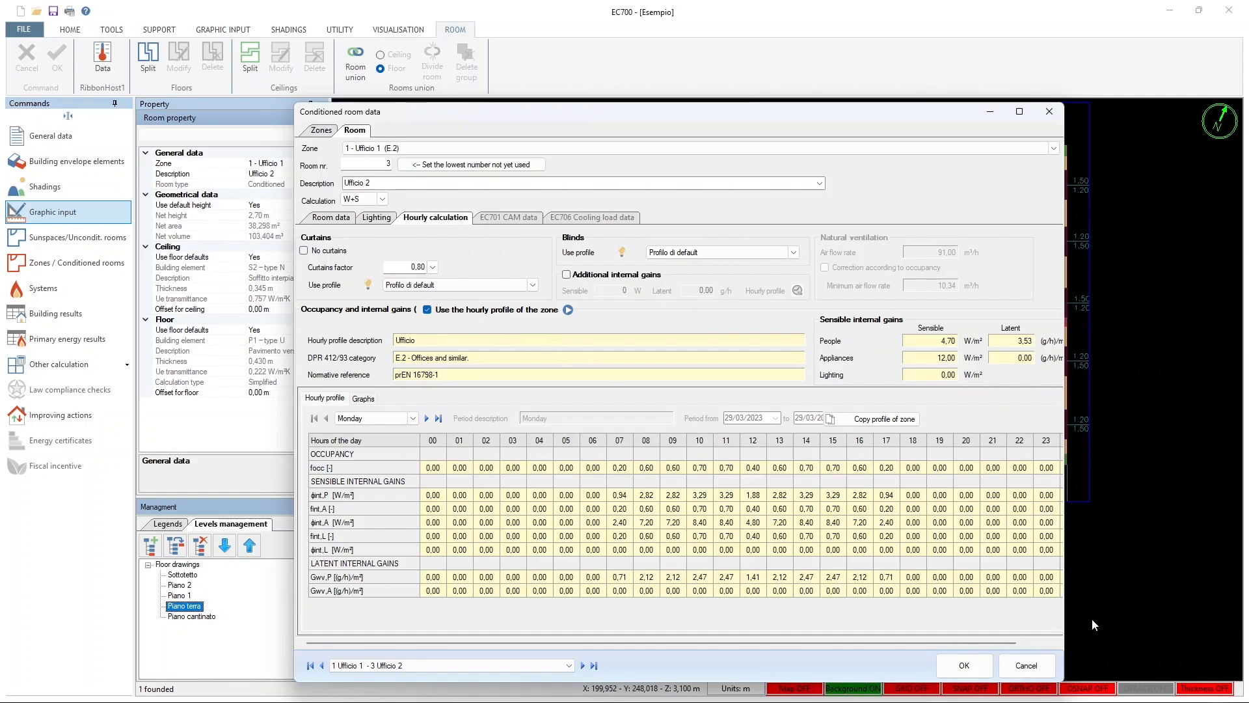
pyautogui.click(1005, 666)
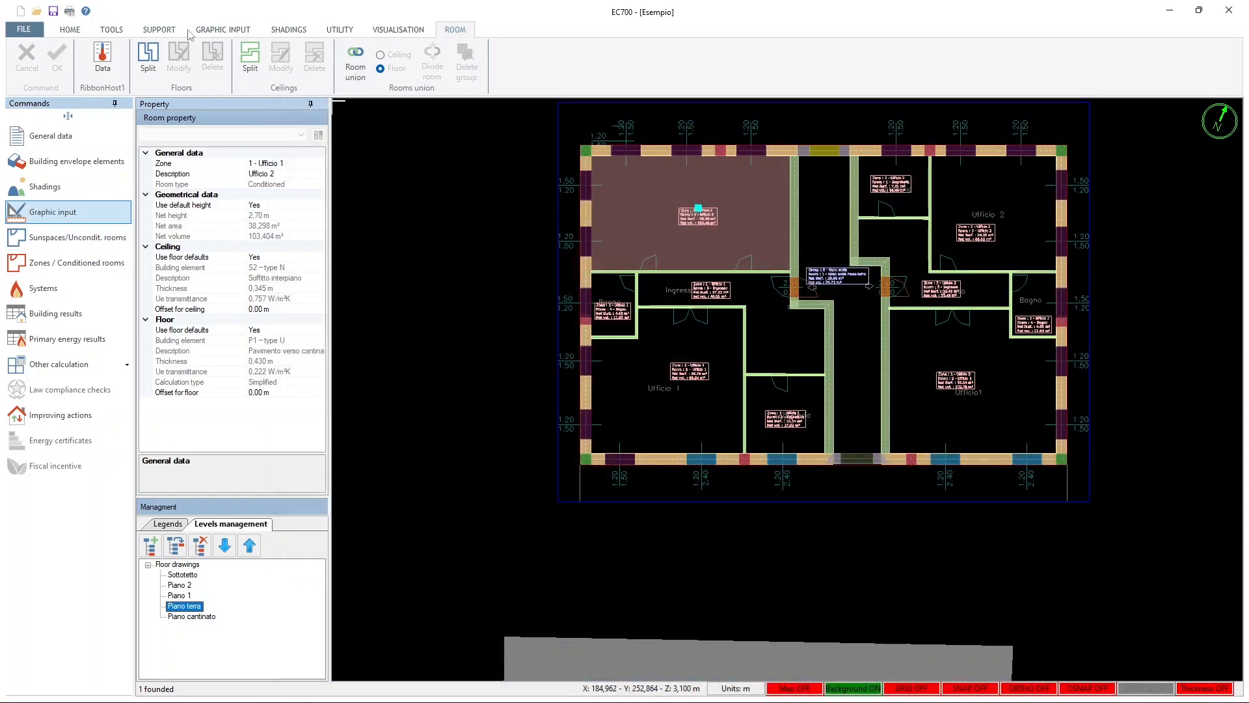
# Show the 3D view beside the floor plan and examine the building model with its surrounding obstructions
pyautogui.click(223, 30)
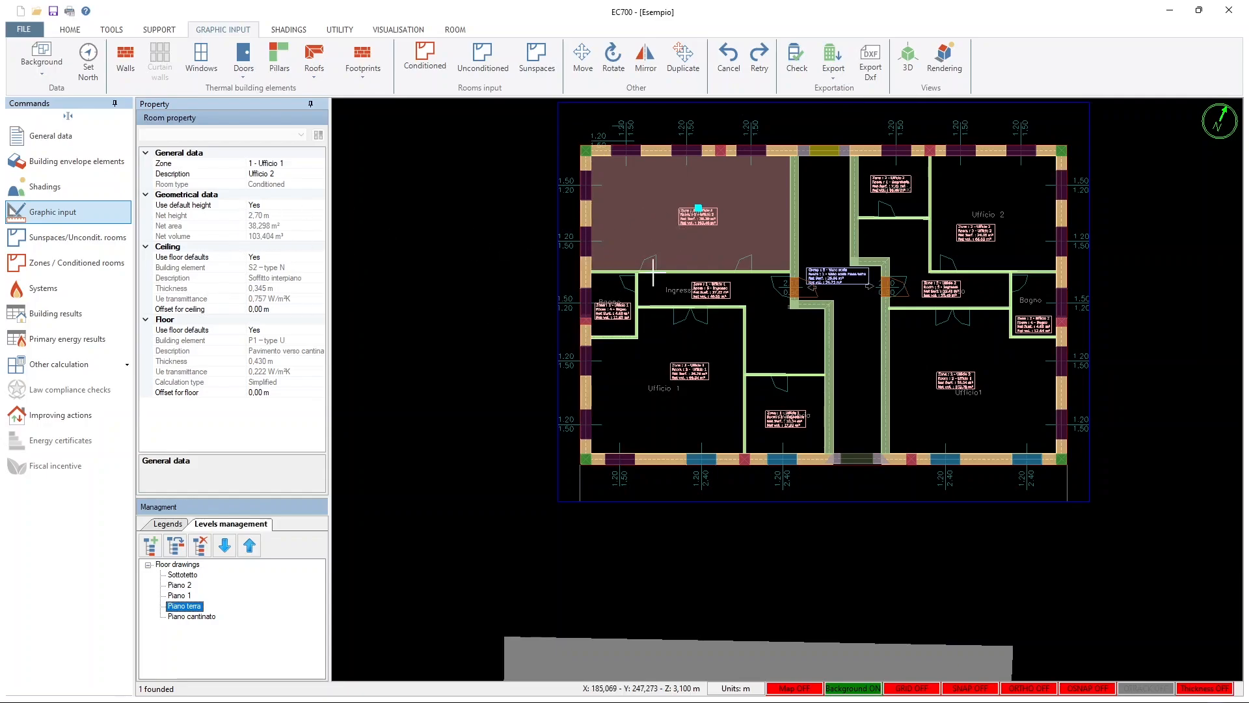
pyautogui.moveTo(1044, 201); pyautogui.dragTo(1022, 220)
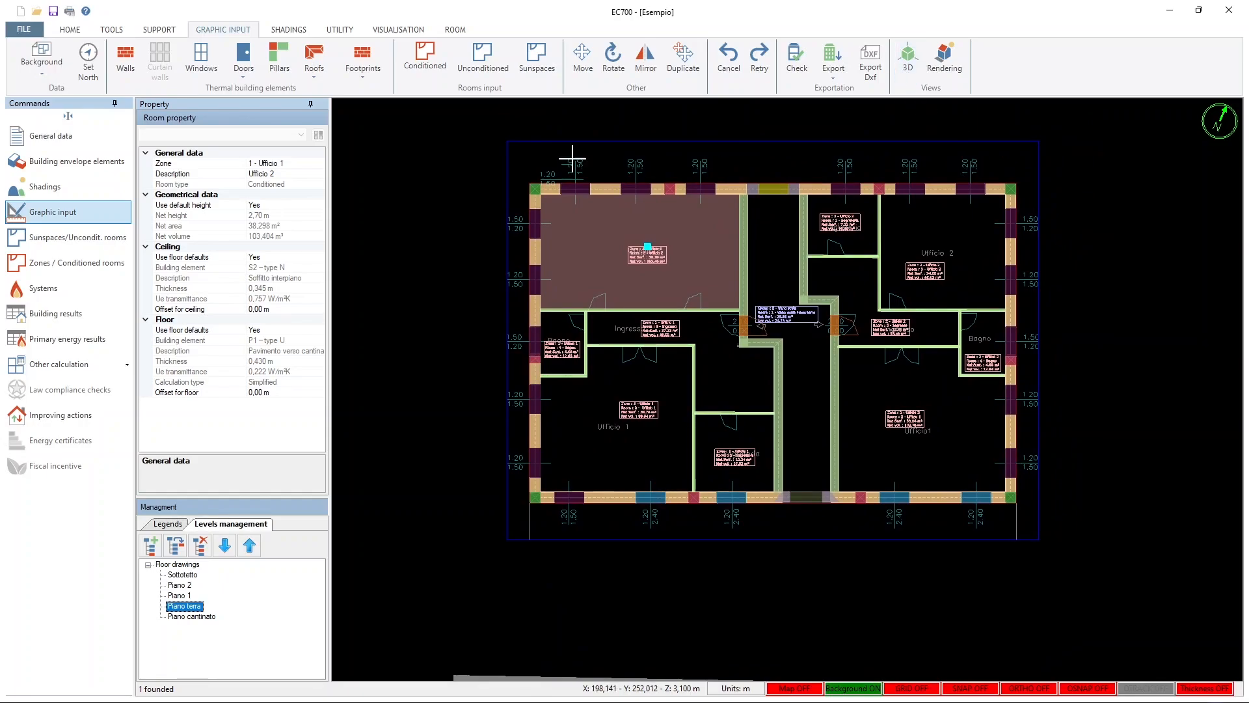
pyautogui.click(910, 64)
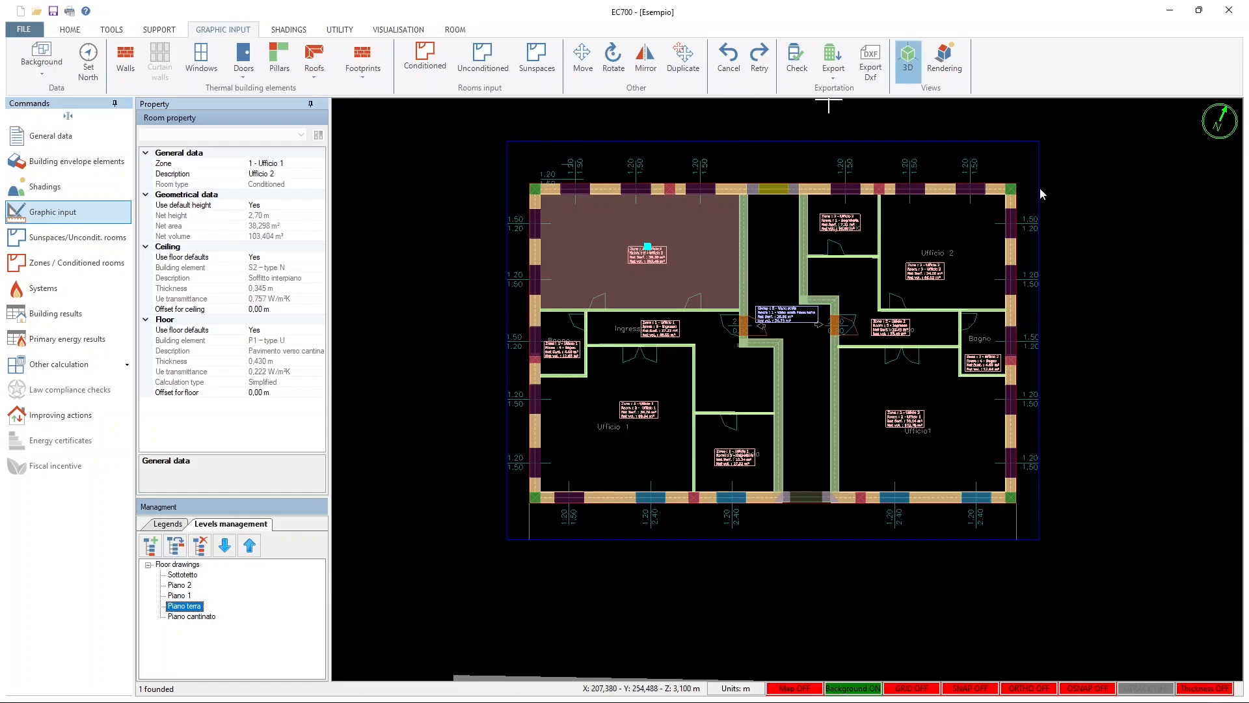
pyautogui.moveTo(1080, 170); pyautogui.dragTo(793, 169)
pyautogui.scroll(3, 1060, 420)
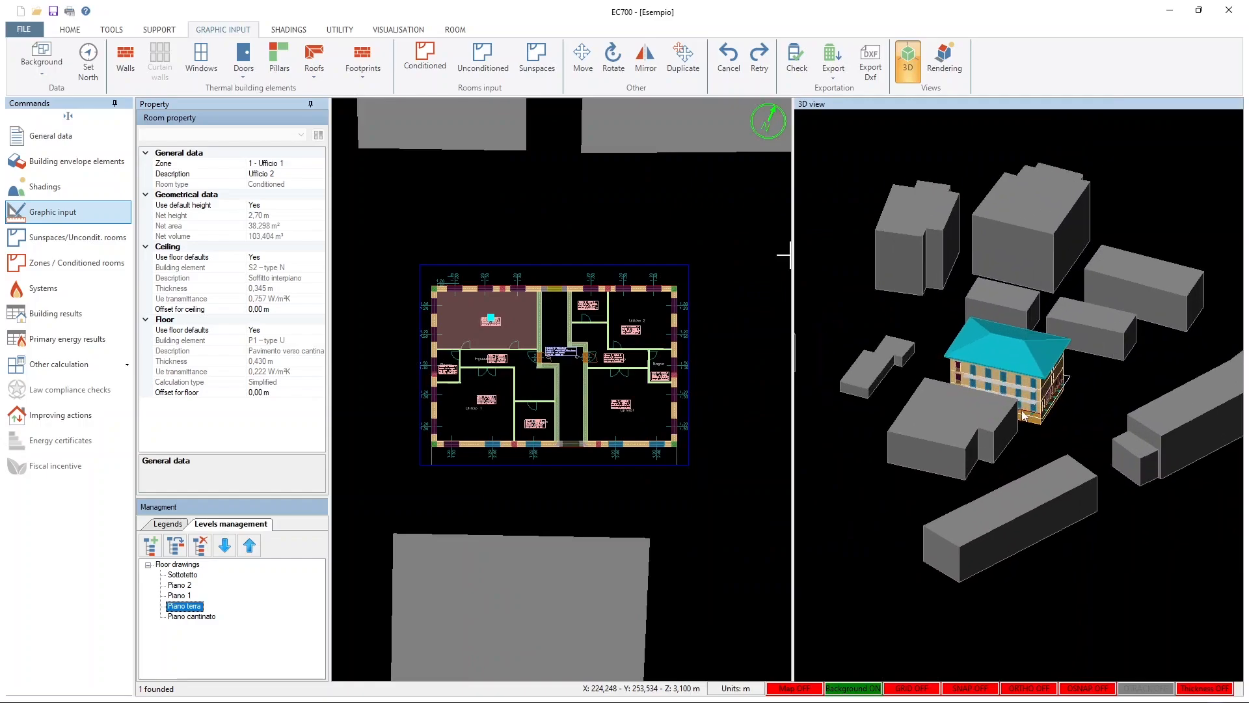
pyautogui.scroll(2, 1066, 419)
pyautogui.moveTo(1029, 426); pyautogui.dragTo(1064, 404)
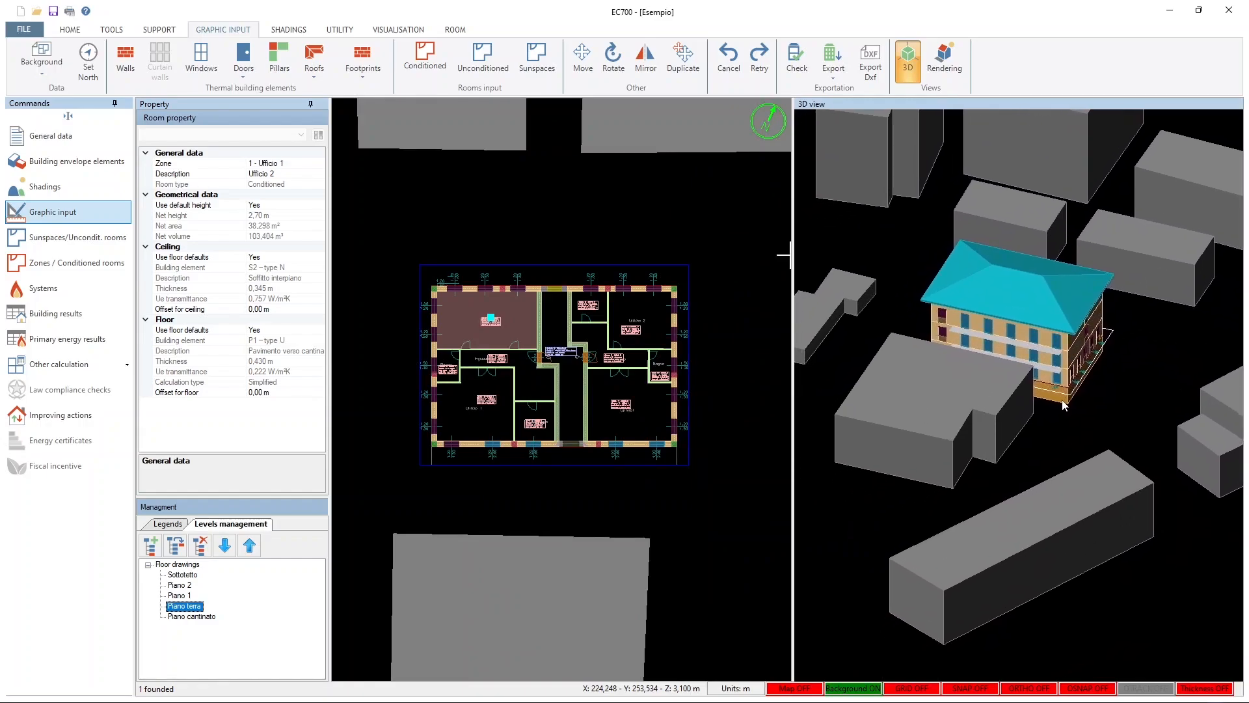
# Examine the building's solar path and shadows in the rendering view, and return to the floor plan
pyautogui.click(947, 63)
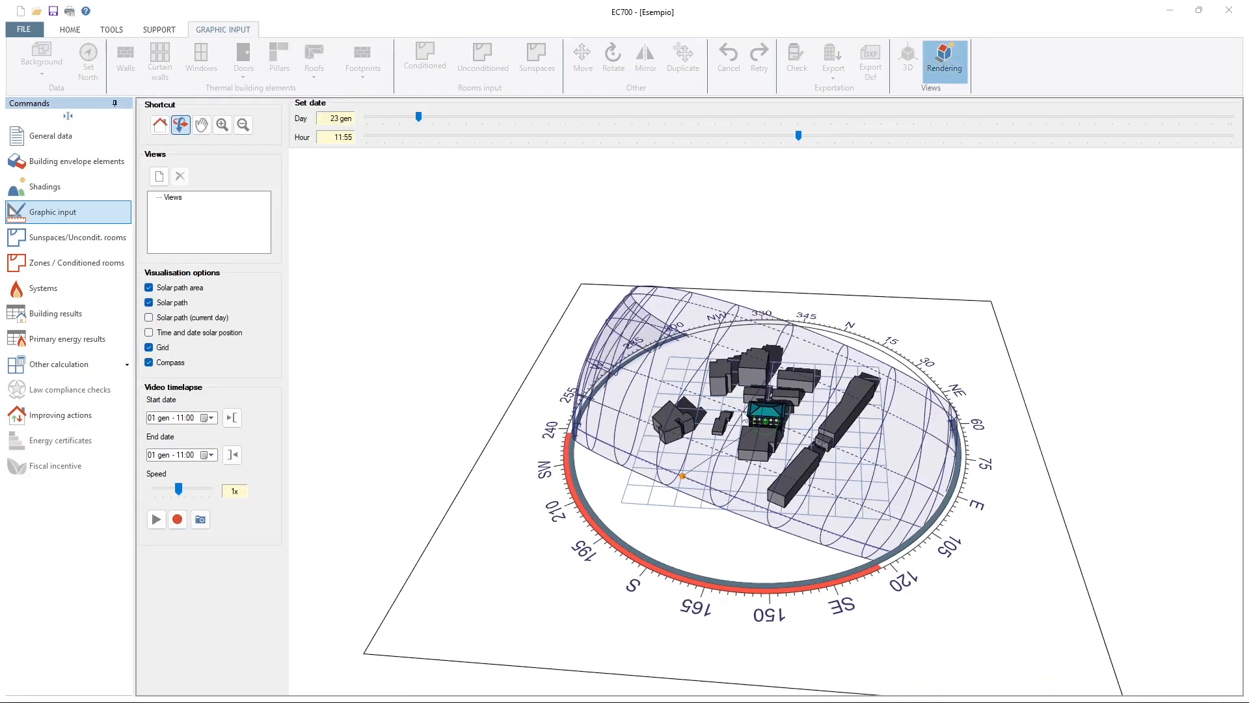
pyautogui.scroll(3, 765, 426)
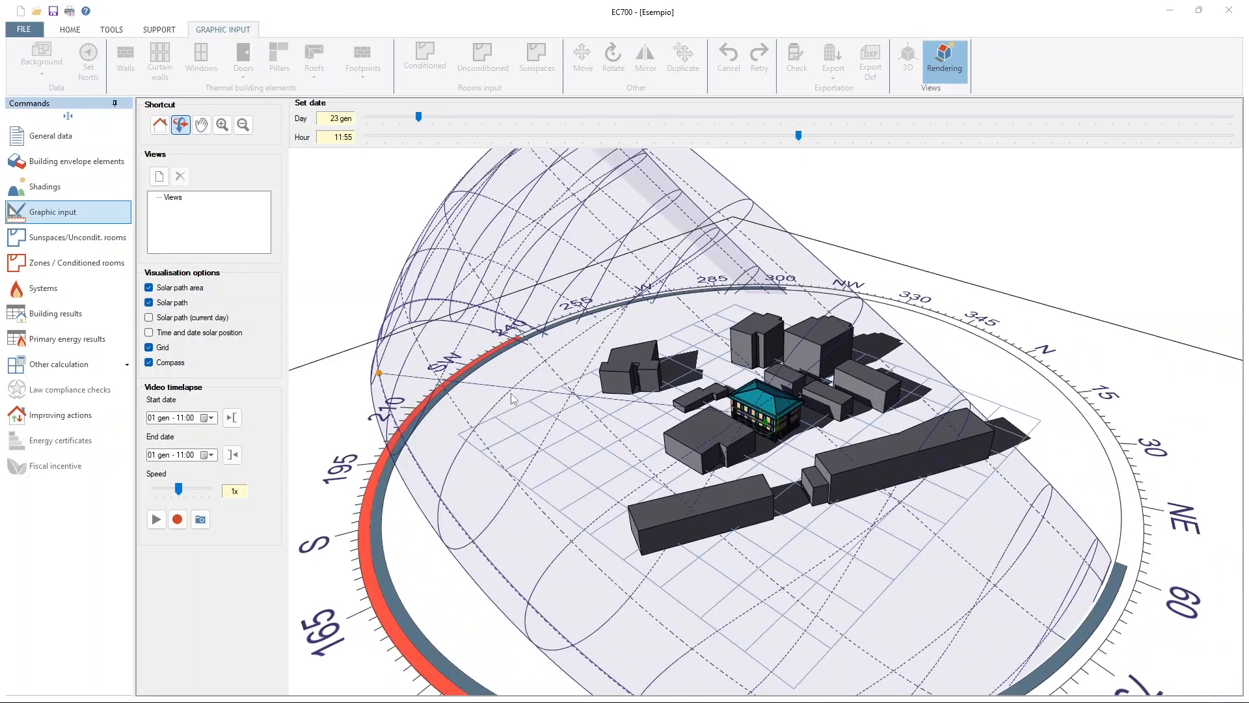
pyautogui.scroll(-2, 774, 426)
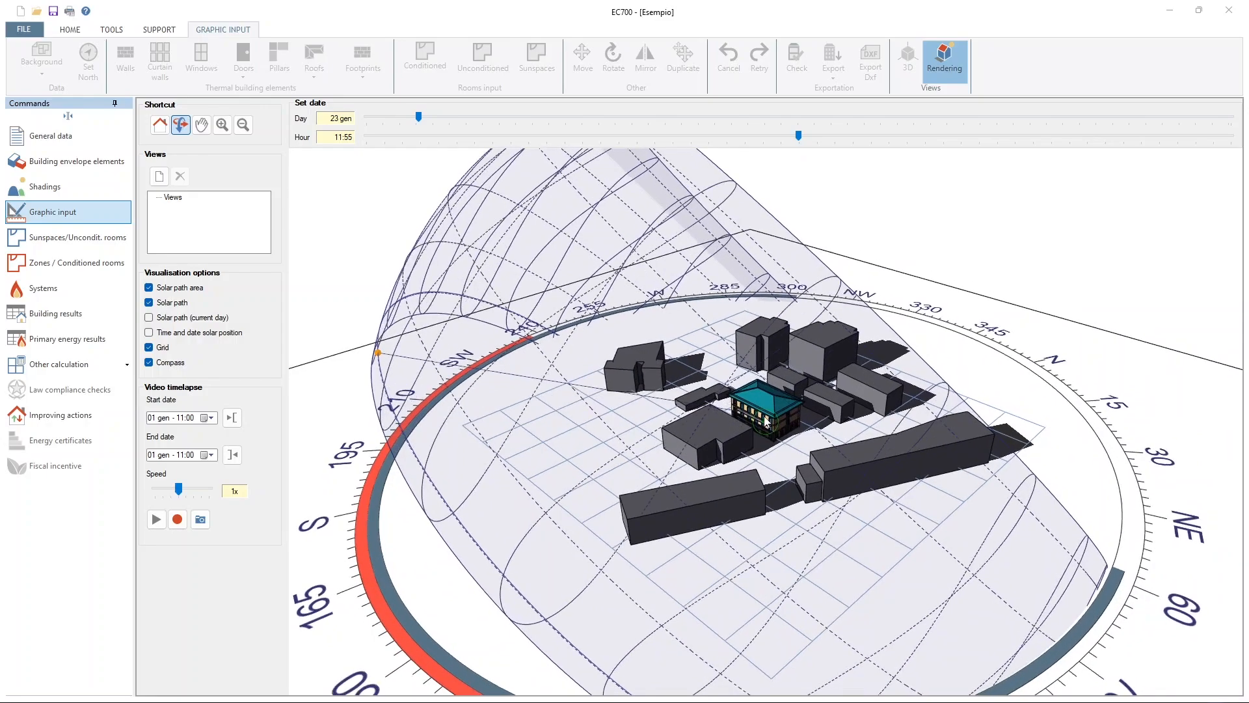
pyautogui.click(944, 73)
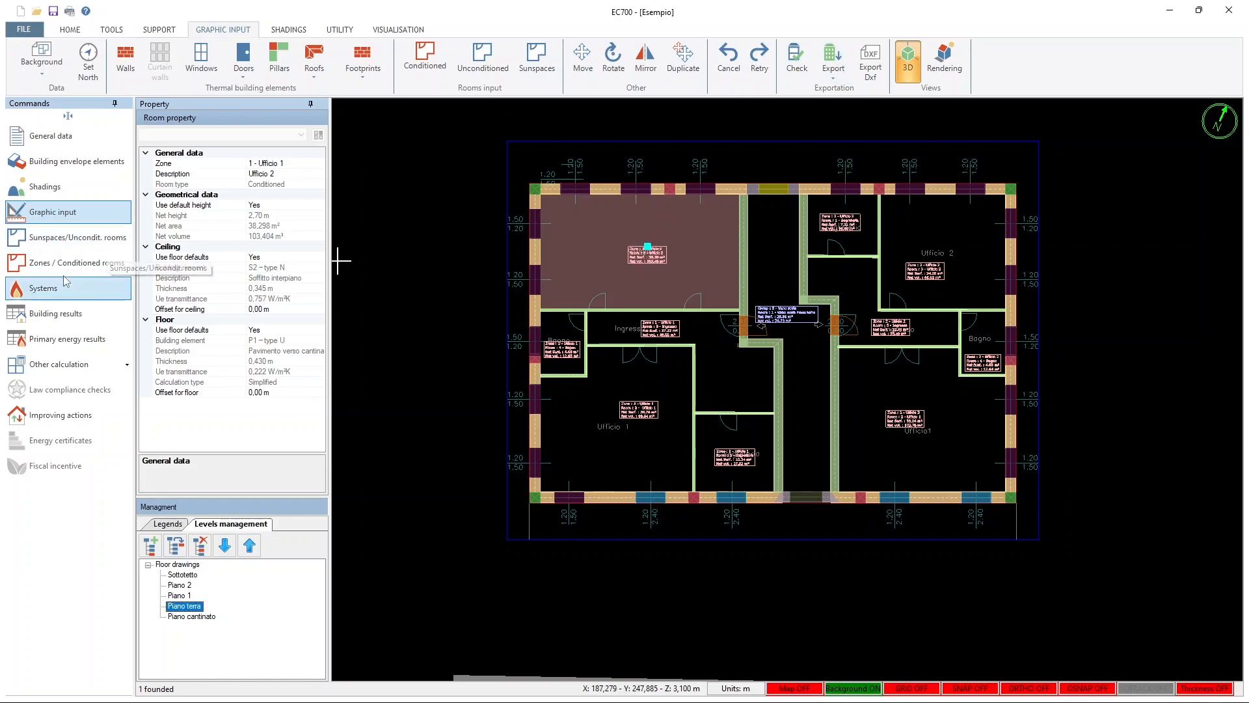
# Open the conditioned zones and rooms and review zone Ufficio 1's zone data, lighting and hourly calculation profile
pyautogui.click(64, 239)
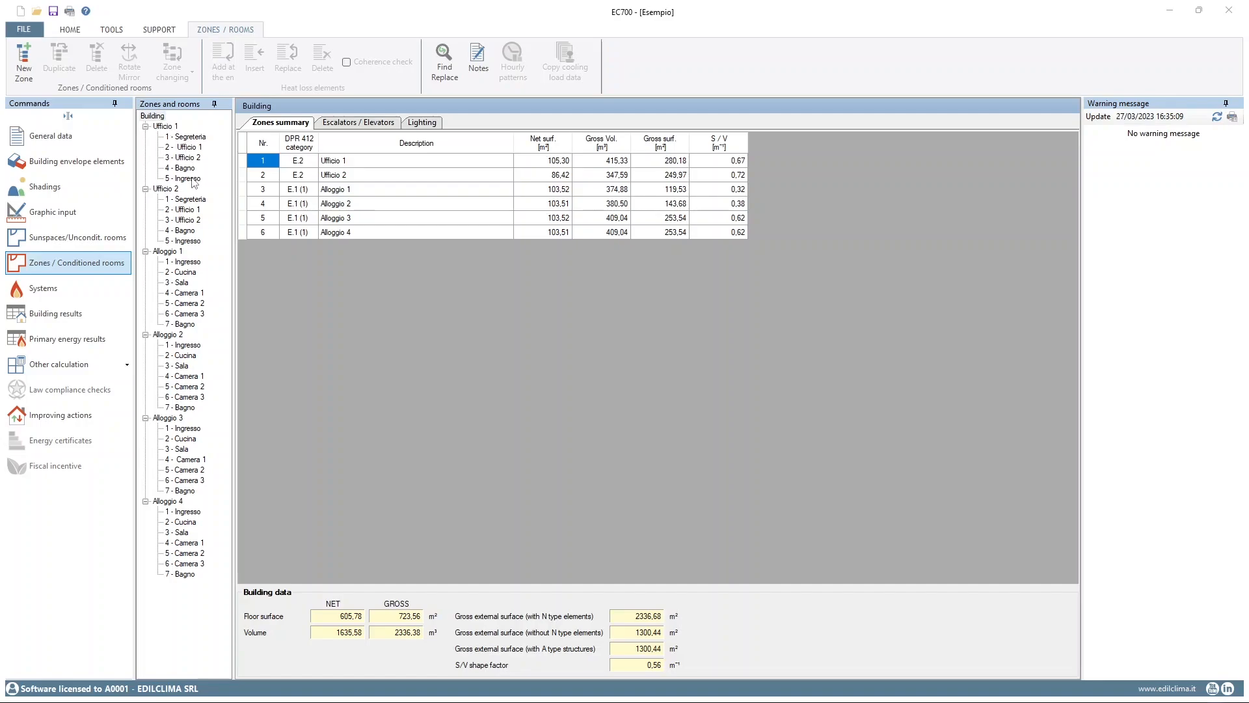
pyautogui.click(168, 126)
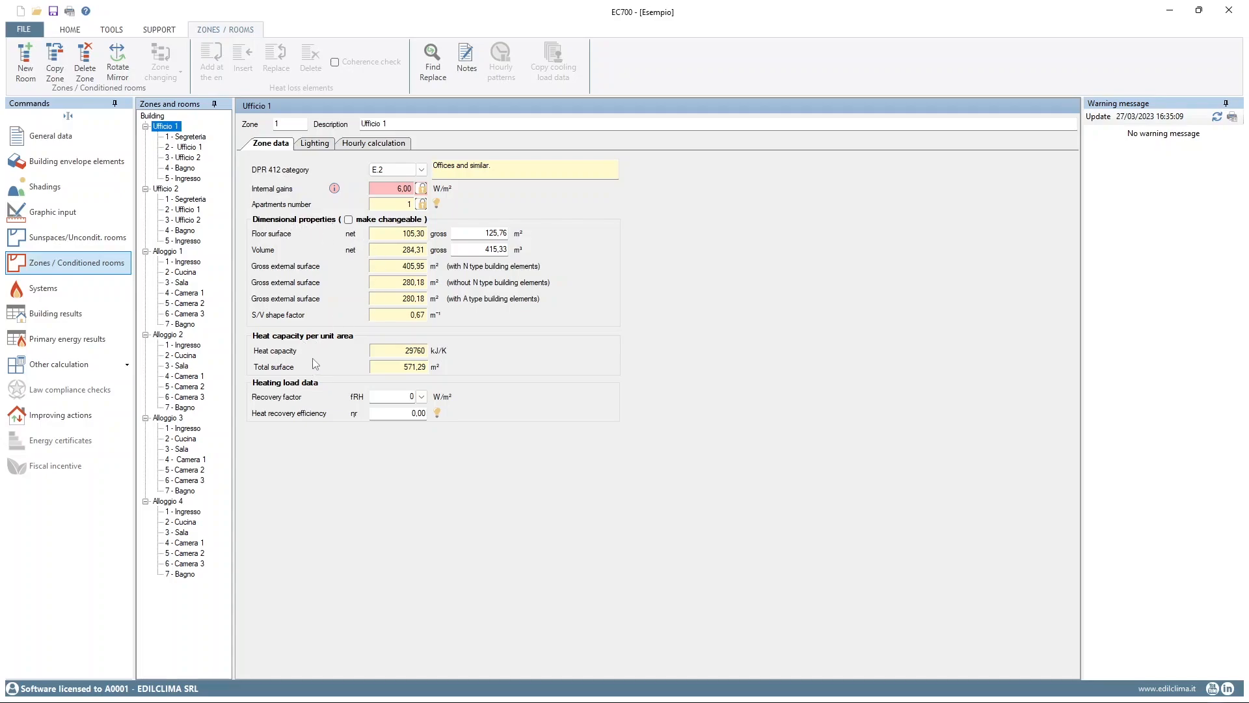
pyautogui.click(318, 144)
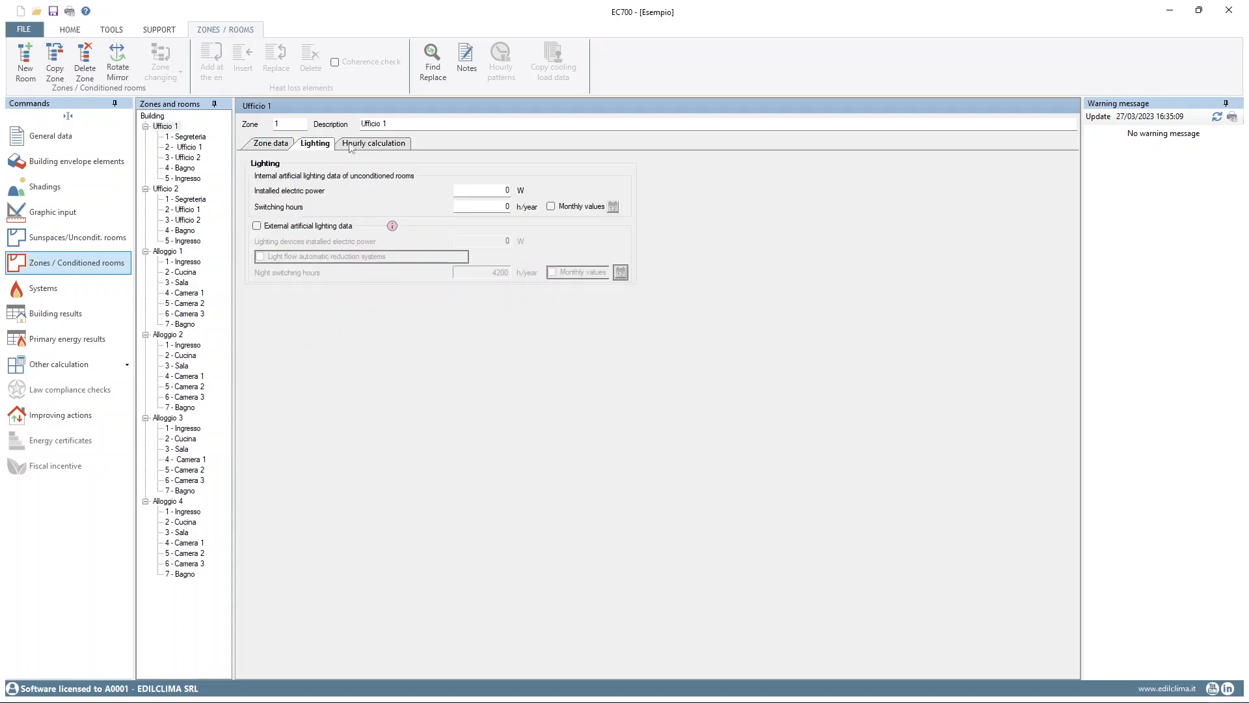
pyautogui.click(373, 144)
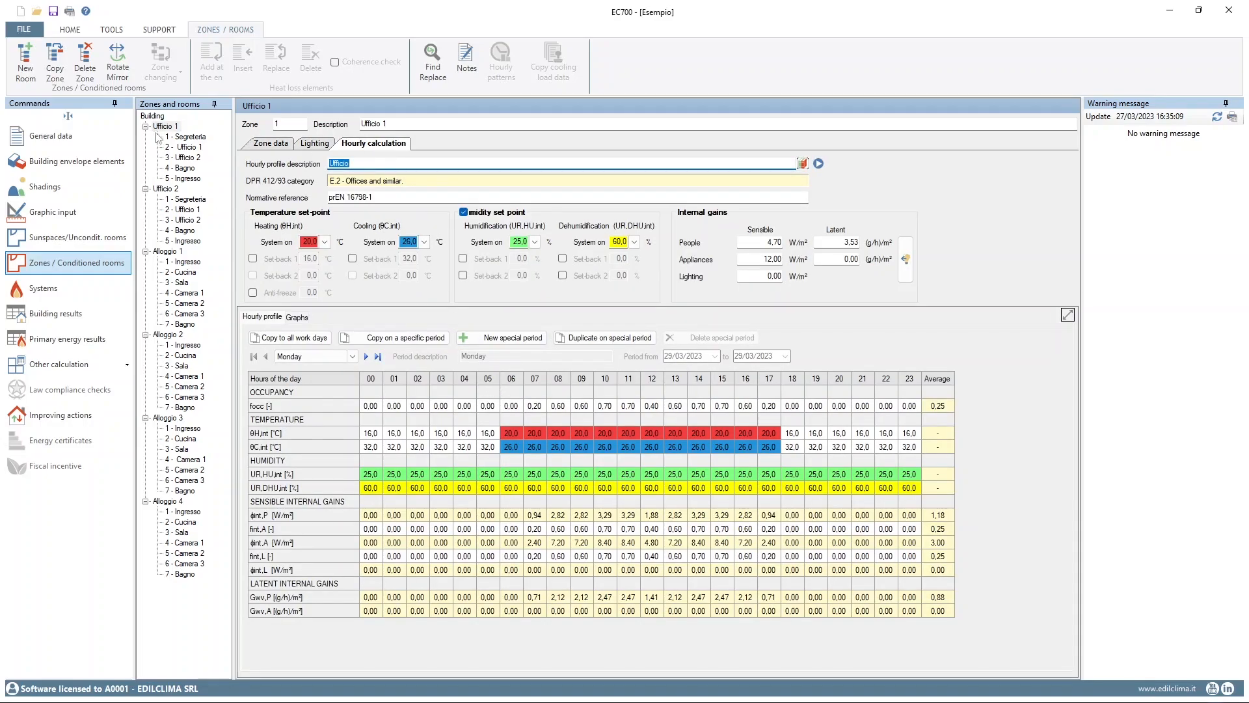
# Review room Segreteria of zone Ufficio 1: its room data, heat loss elements with each element archive, lighting and hourly calculation
pyautogui.click(188, 137)
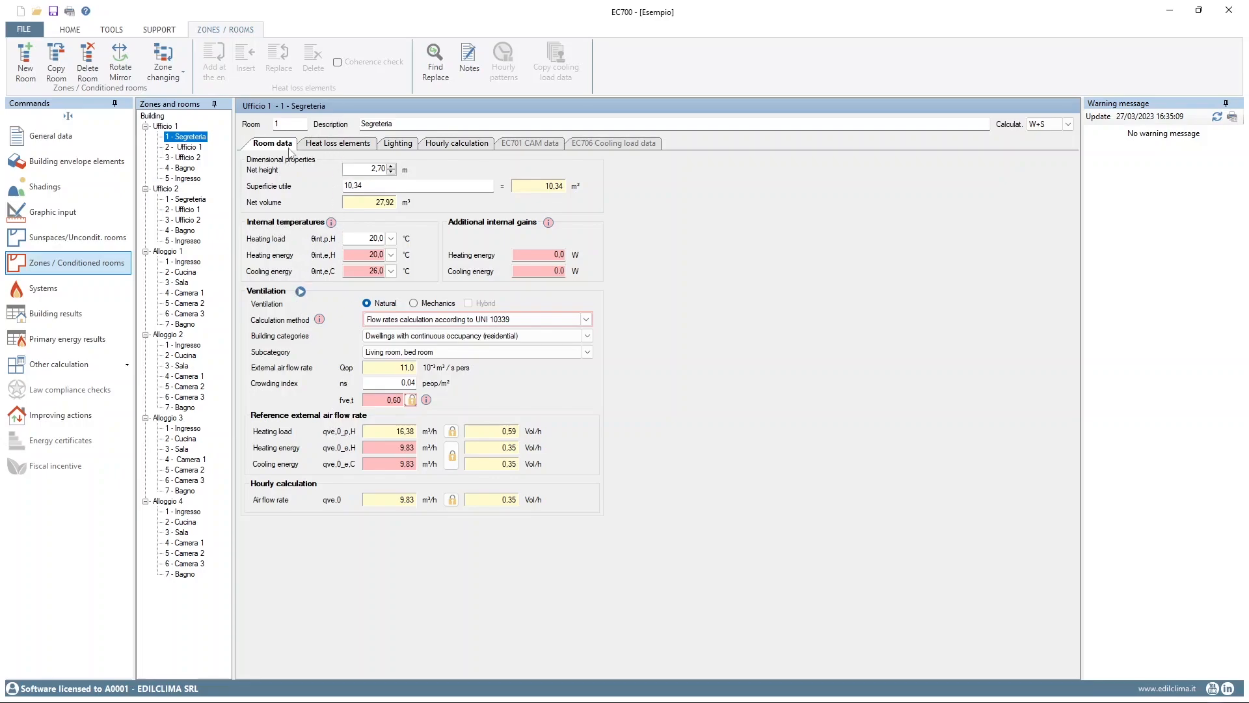
pyautogui.click(333, 149)
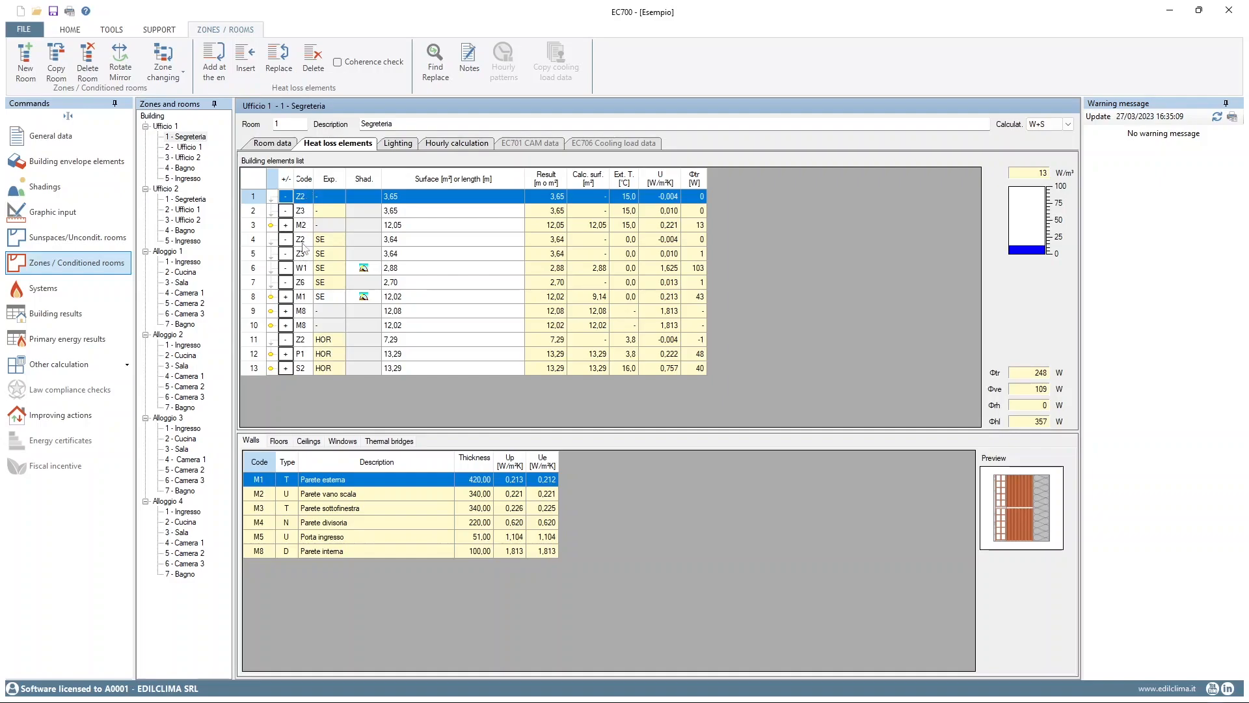
pyautogui.click(280, 442)
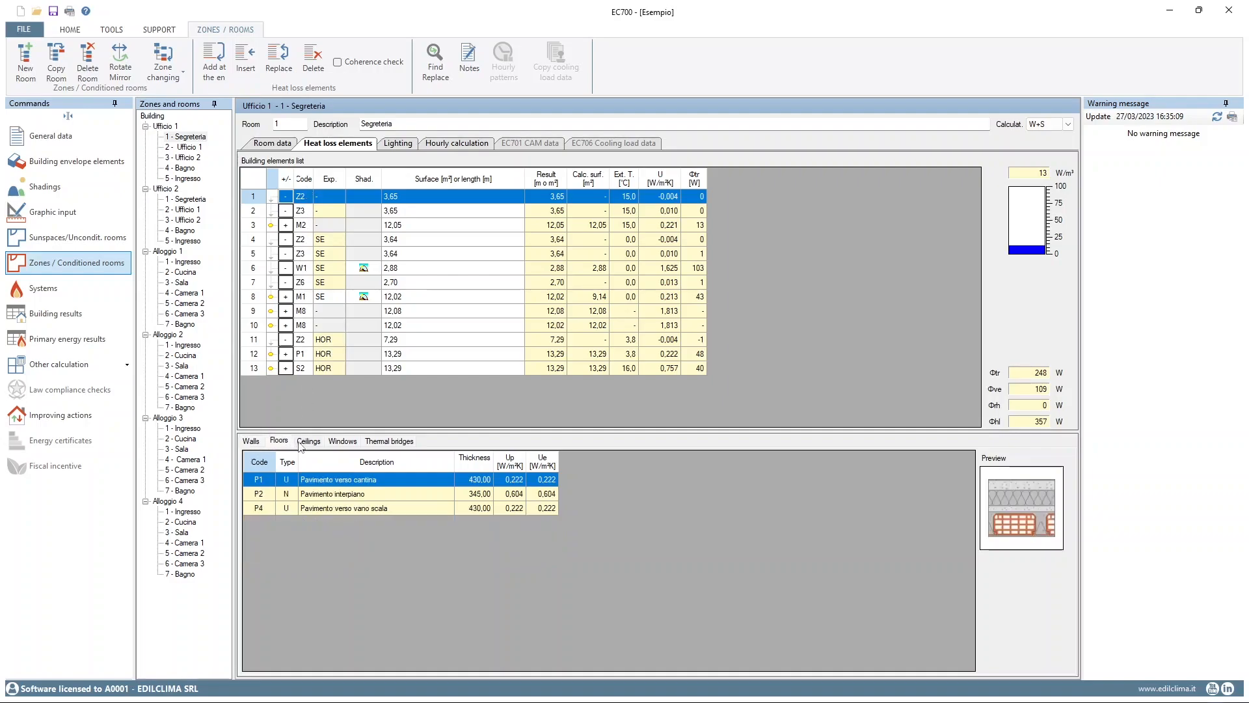
pyautogui.click(312, 445)
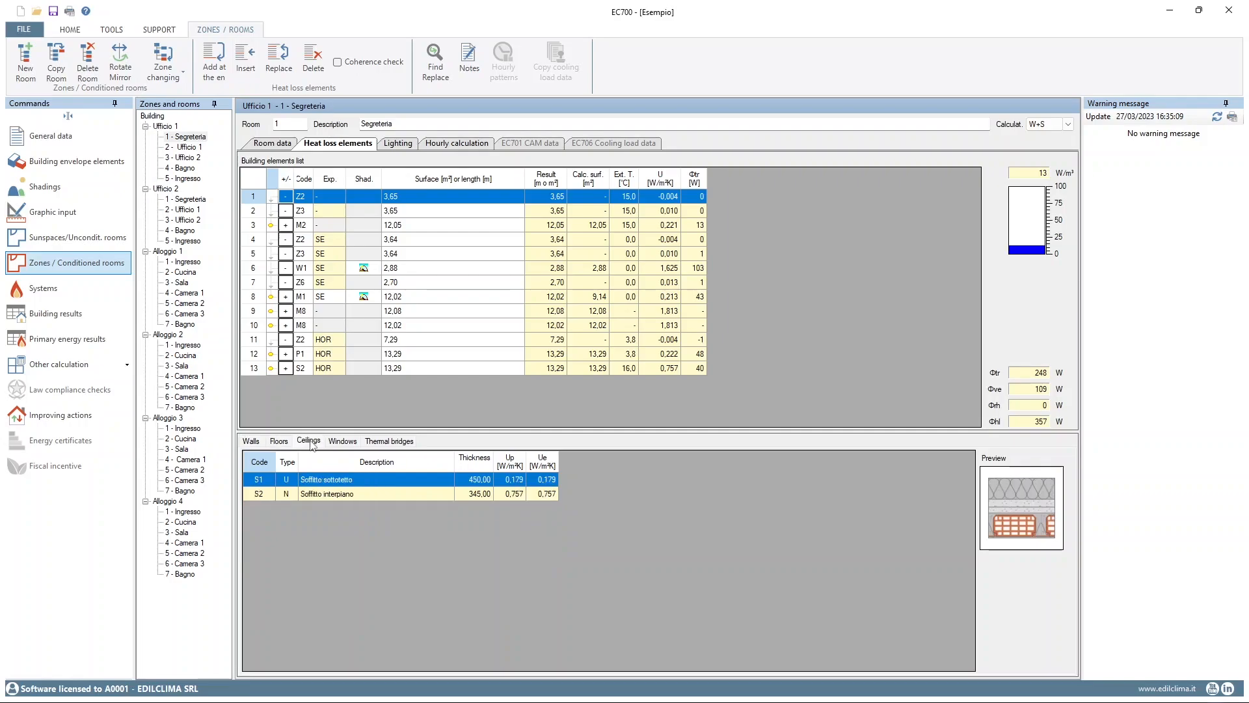
pyautogui.click(345, 443)
pyautogui.click(381, 441)
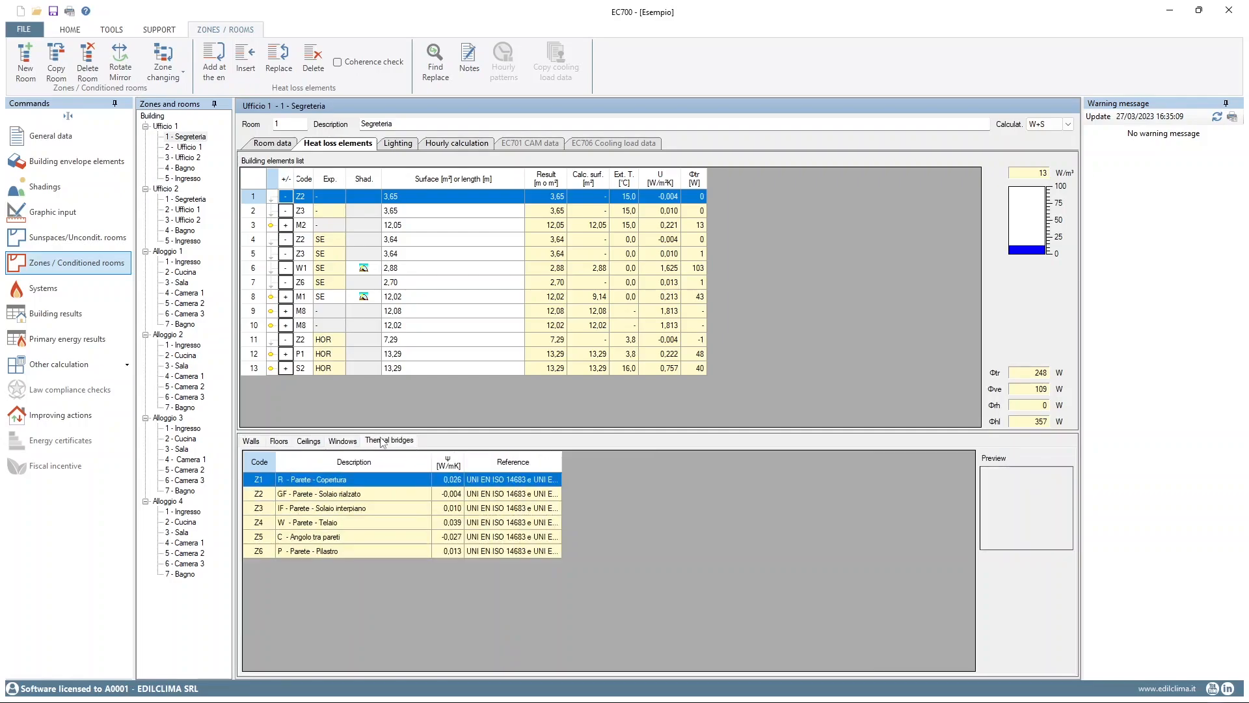
pyautogui.click(258, 443)
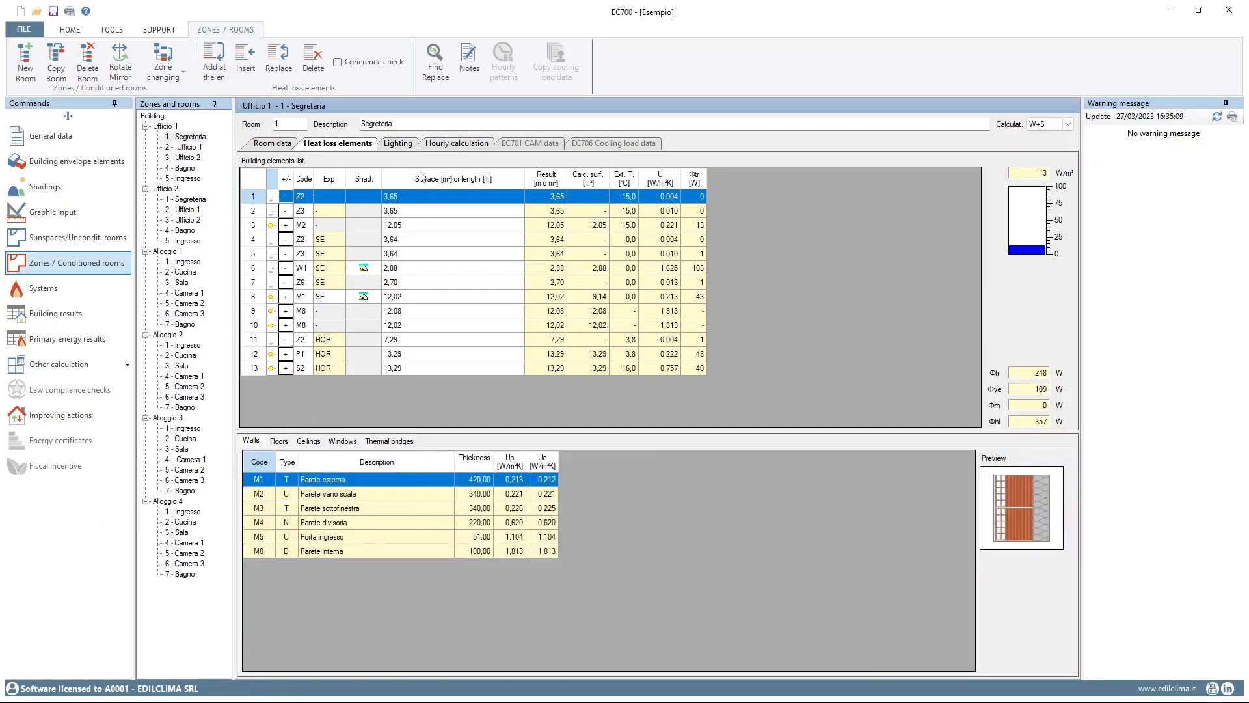
pyautogui.click(395, 149)
pyautogui.click(445, 148)
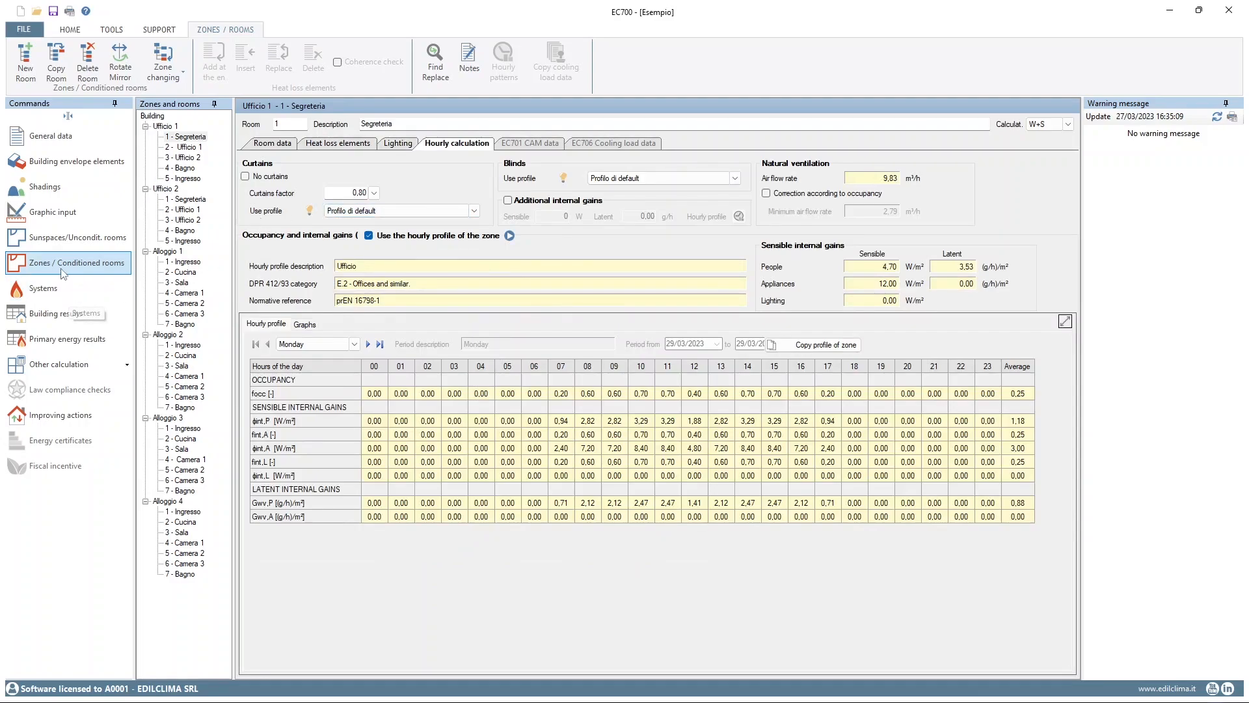
# In the general system configuration, try ventilation generation combined with heating, restore separated generation with an autonomous system, and apply the configuration
pyautogui.click(73, 288)
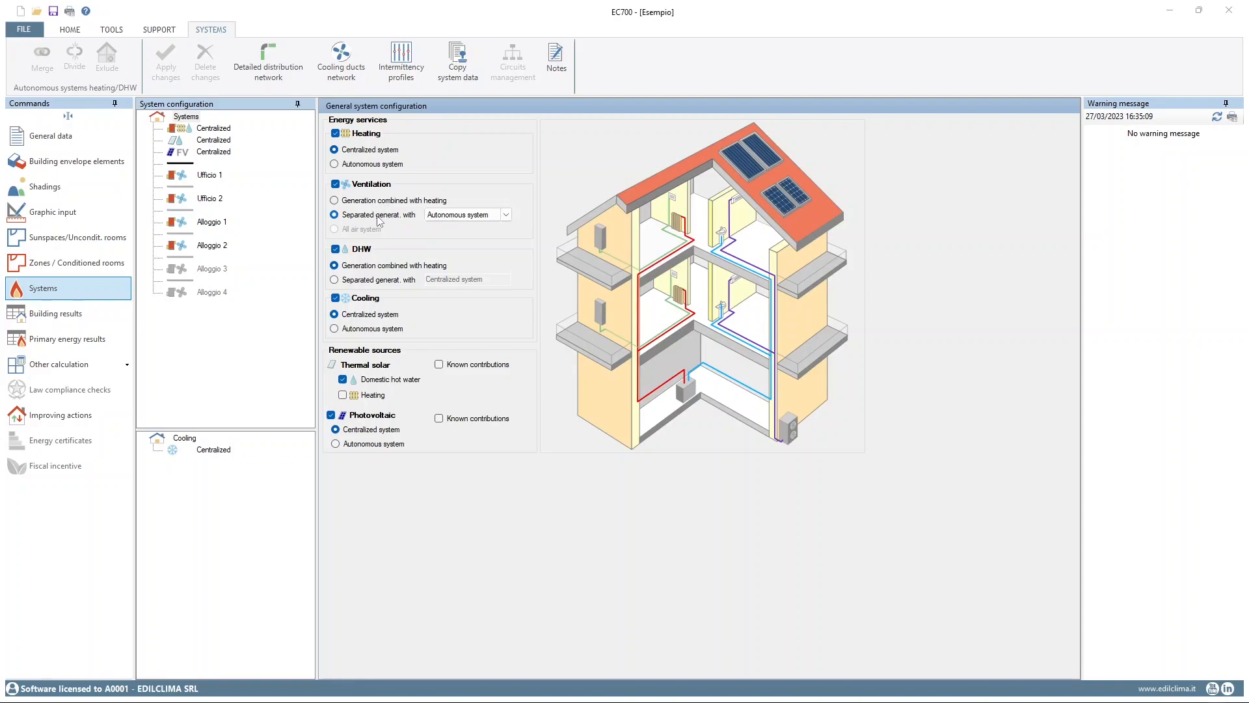
pyautogui.click(334, 200)
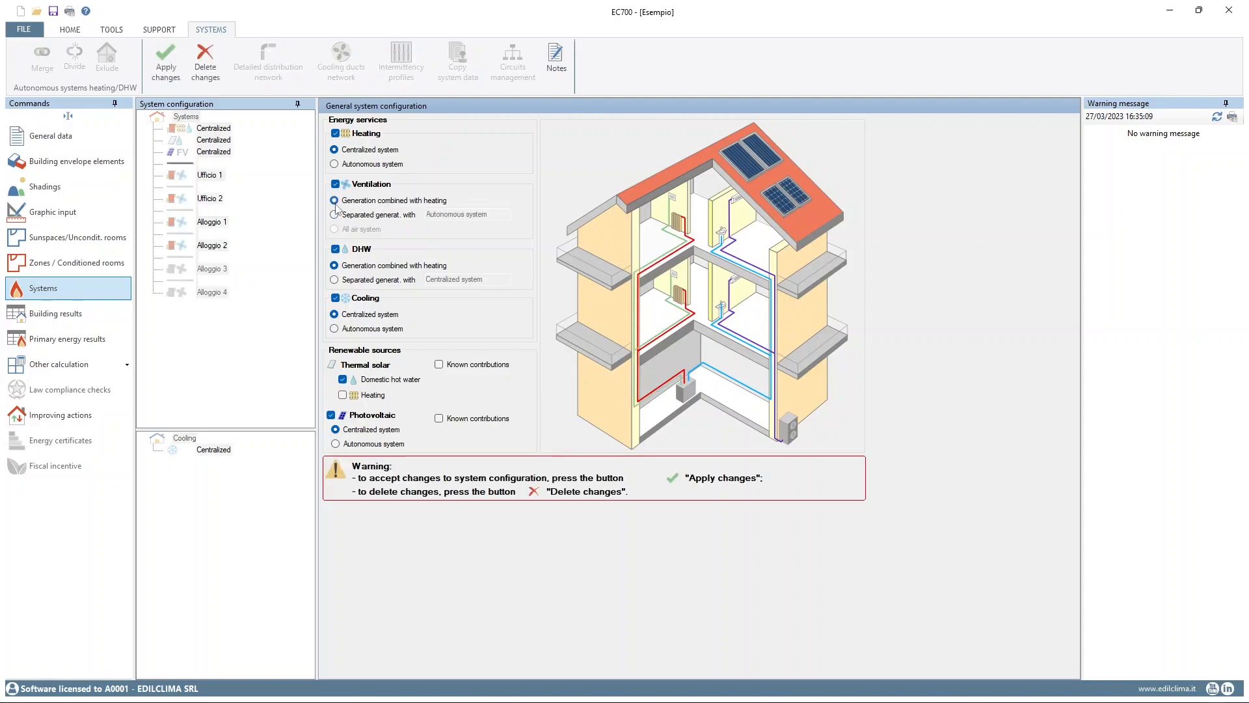
pyautogui.click(335, 215)
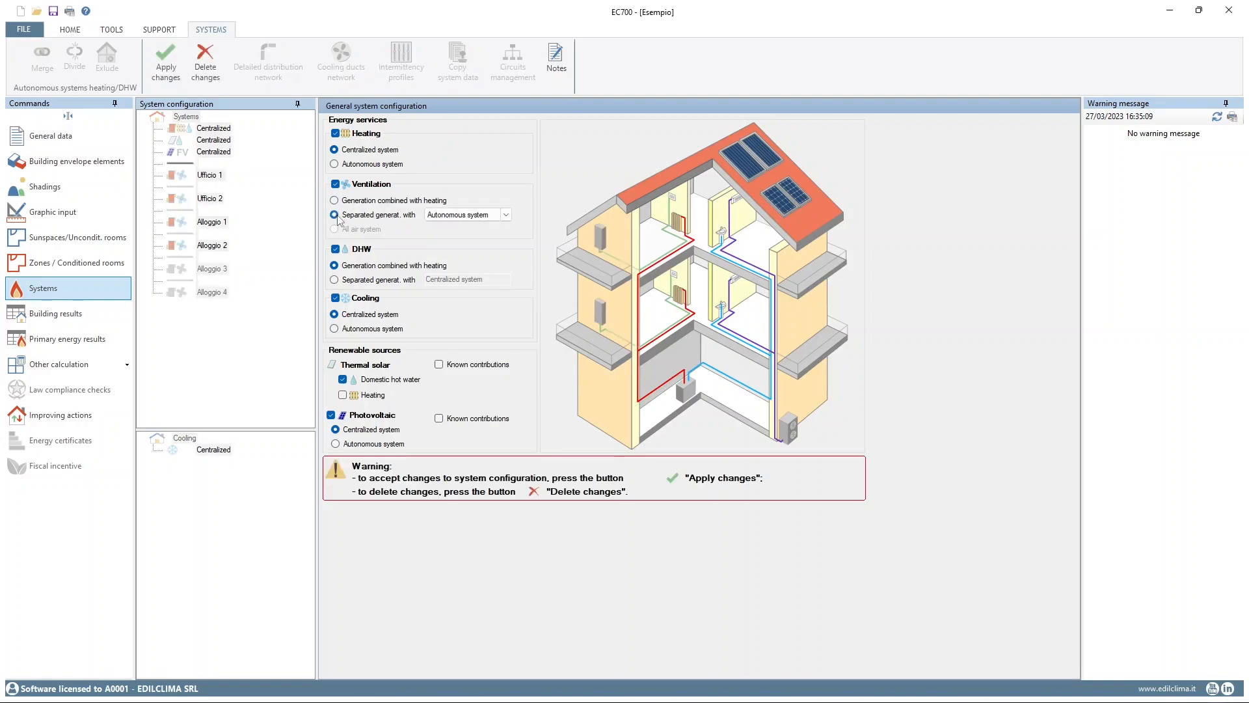
pyautogui.click(168, 68)
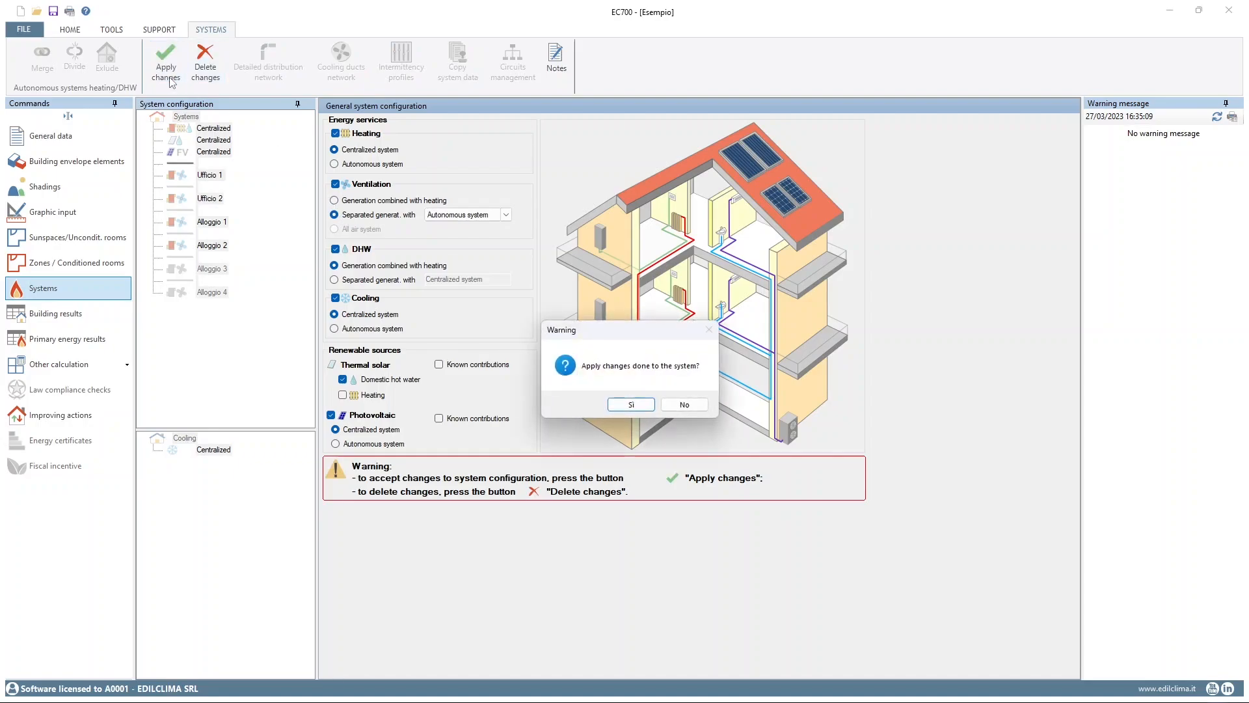
pyautogui.click(623, 400)
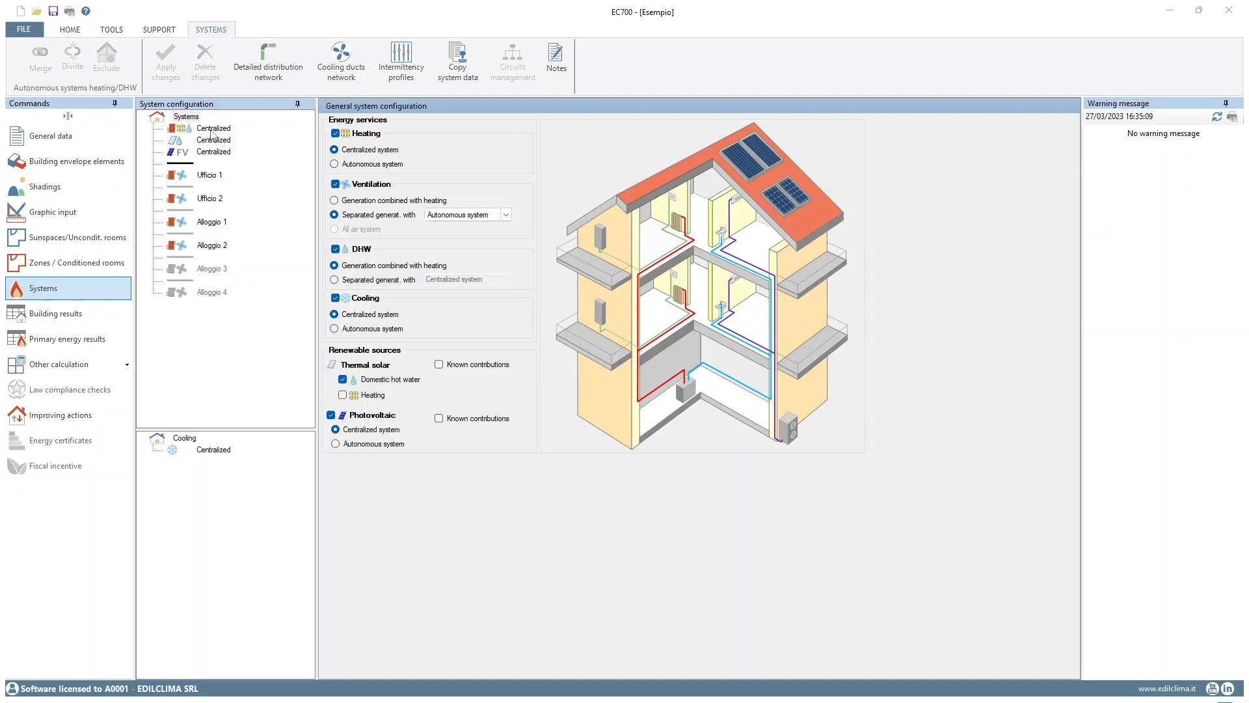
# Review the centralized heating circuit's general data, subsystems and water average temperature, plus the storage and primary distribution data
pyautogui.click(213, 129)
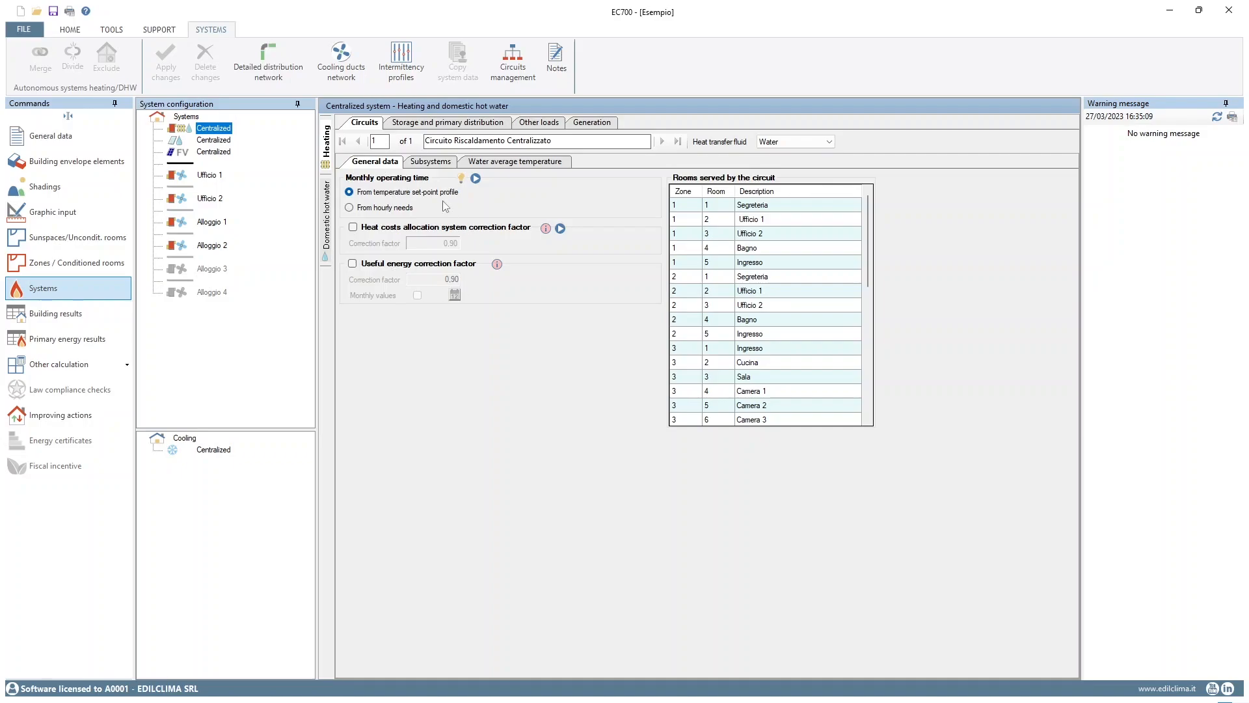
pyautogui.click(430, 163)
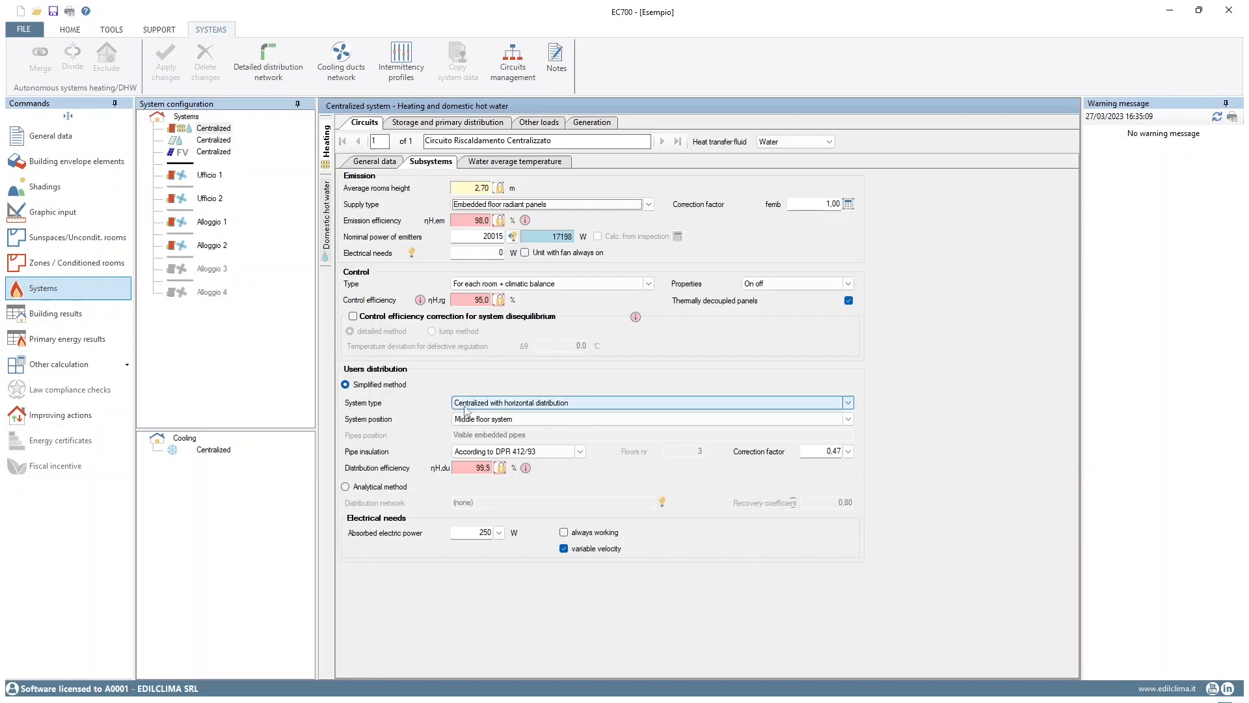
pyautogui.click(502, 164)
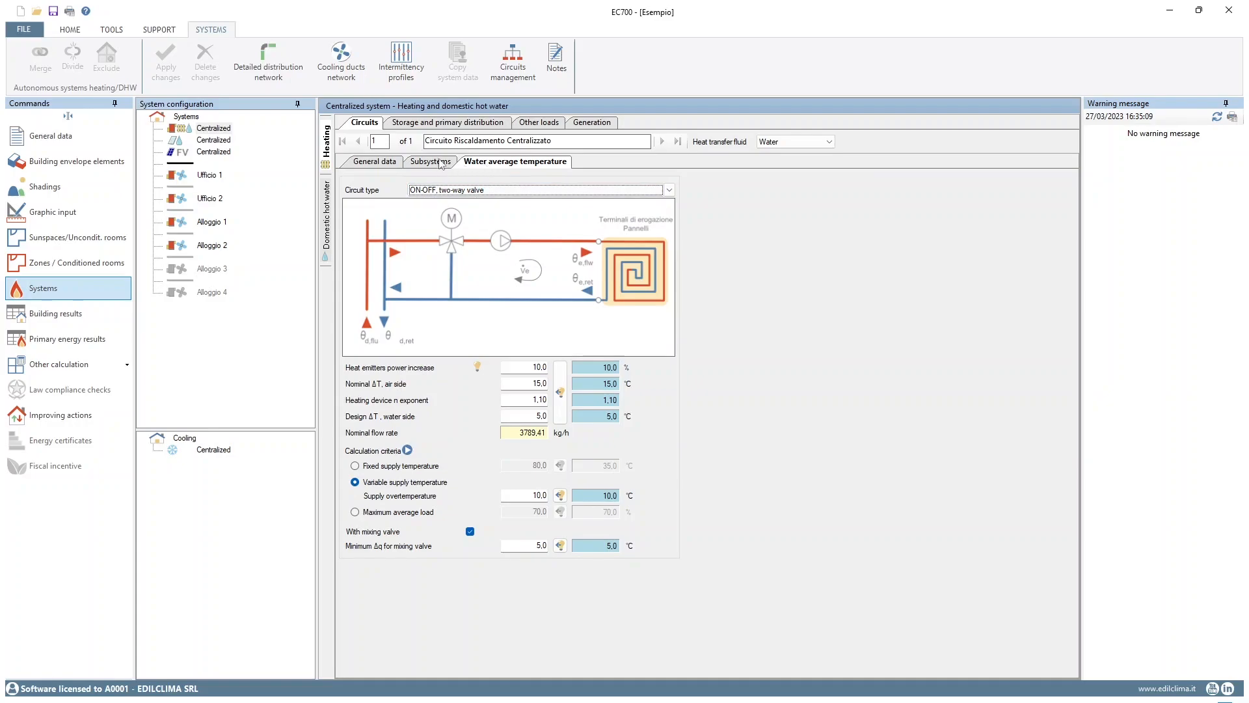
pyautogui.click(415, 128)
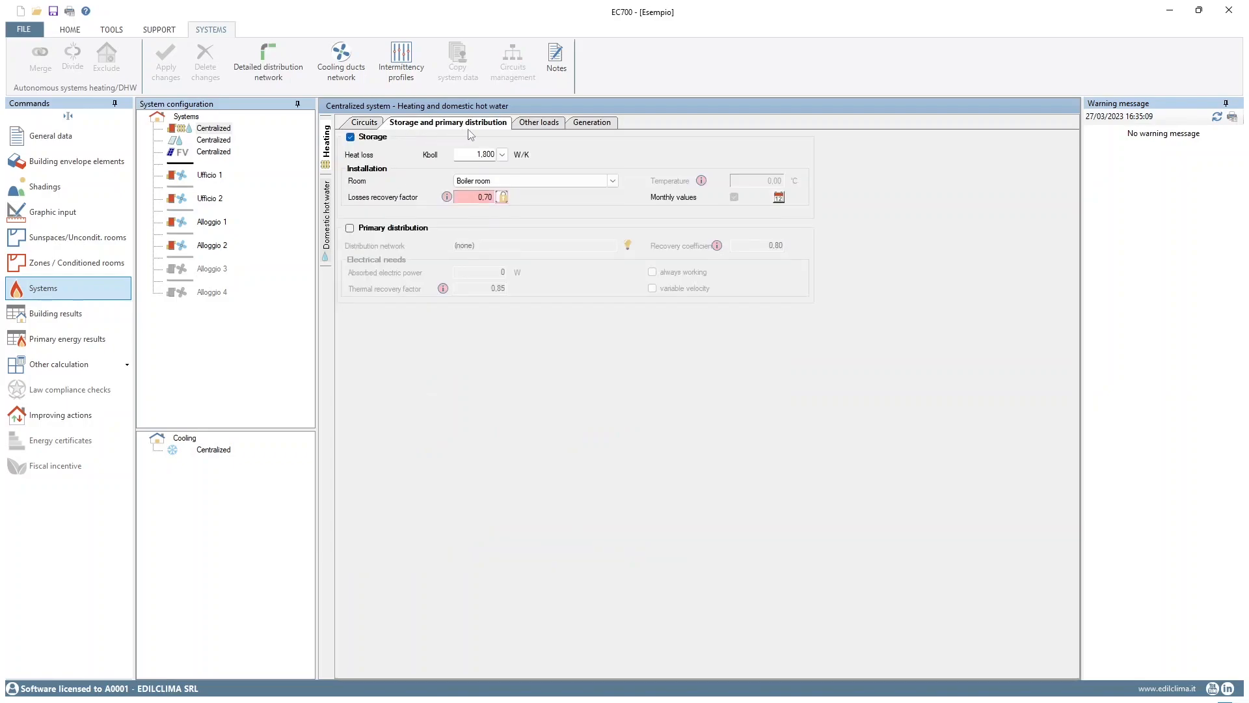
# Review the centralized system's boiler room generators and the heat pump's general data, declared performances and boiler room circuit
pyautogui.click(597, 125)
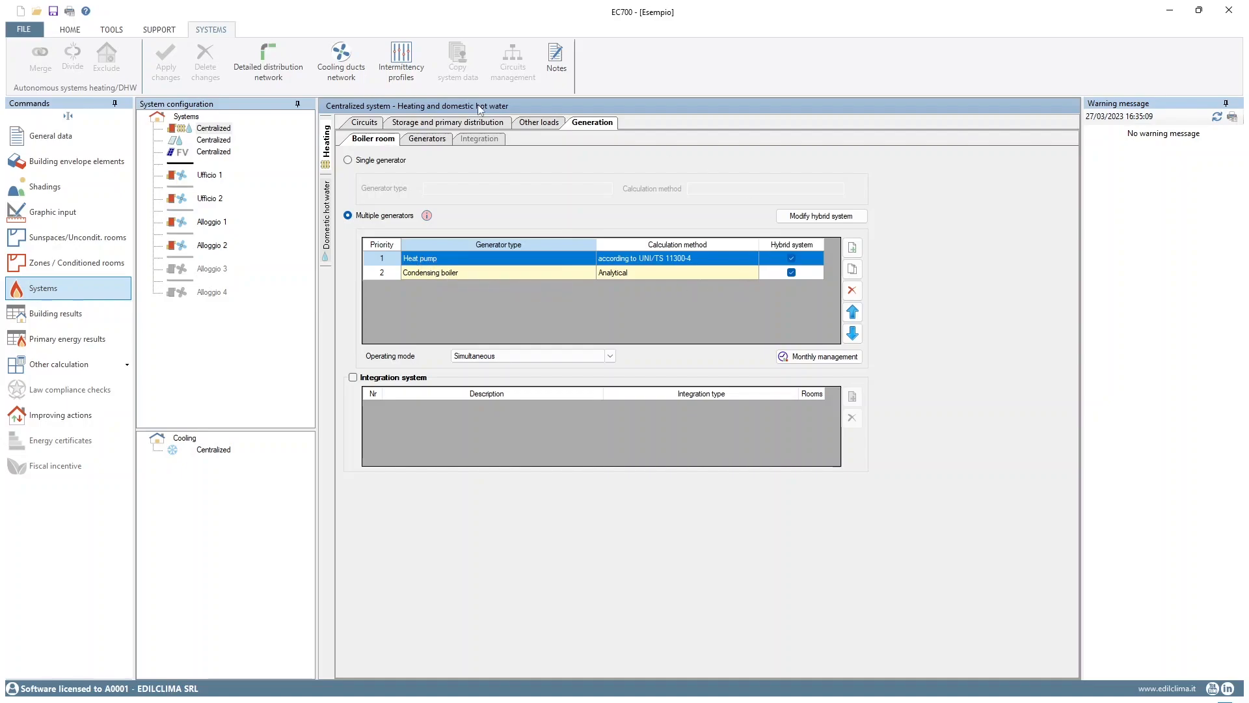
pyautogui.click(417, 140)
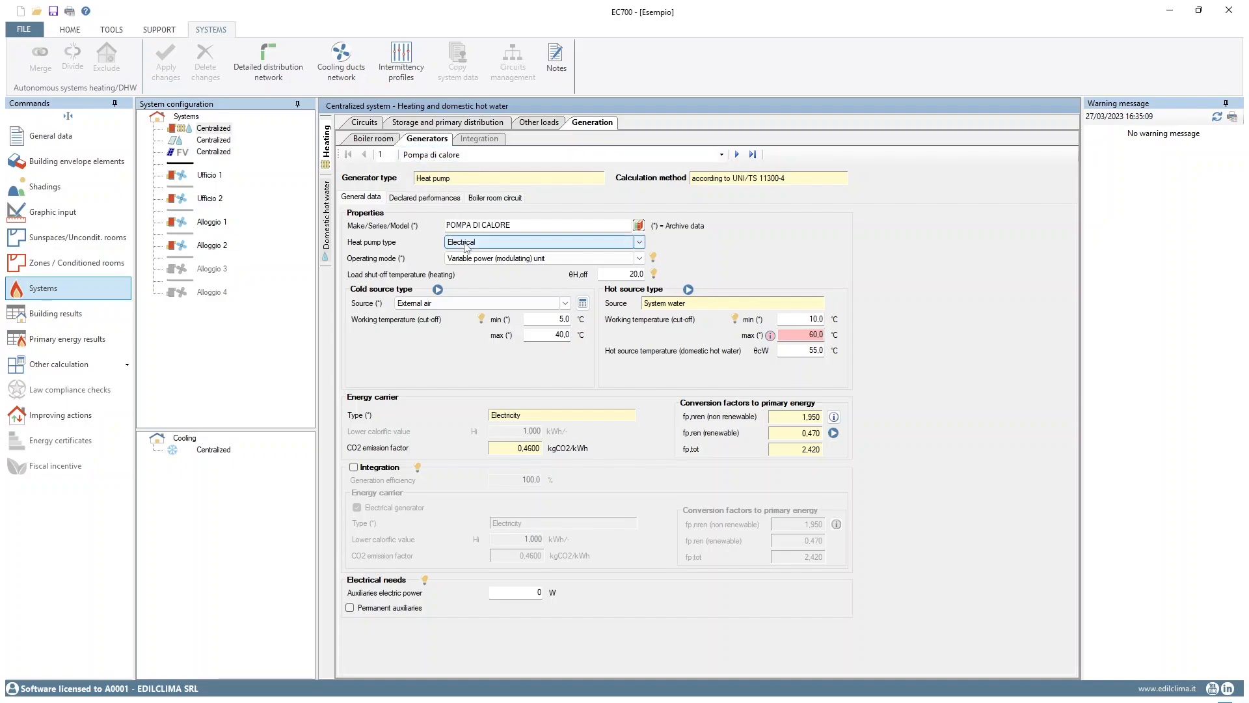
pyautogui.click(420, 201)
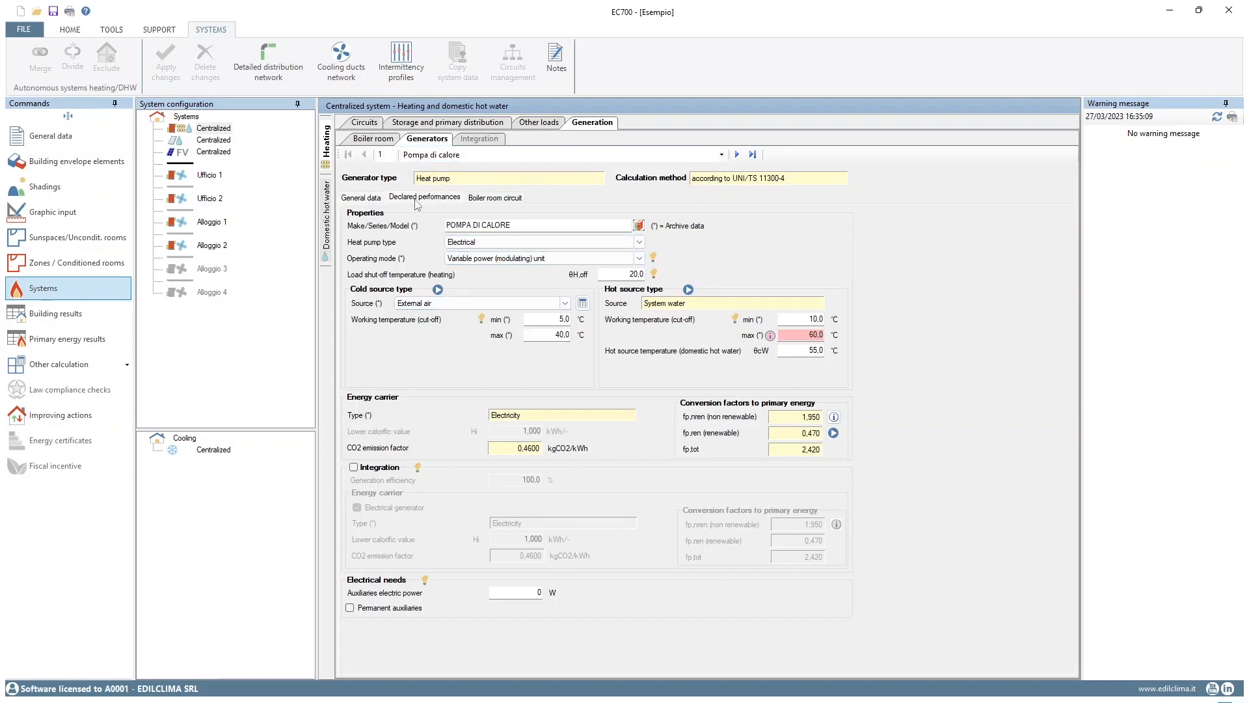
pyautogui.click(489, 200)
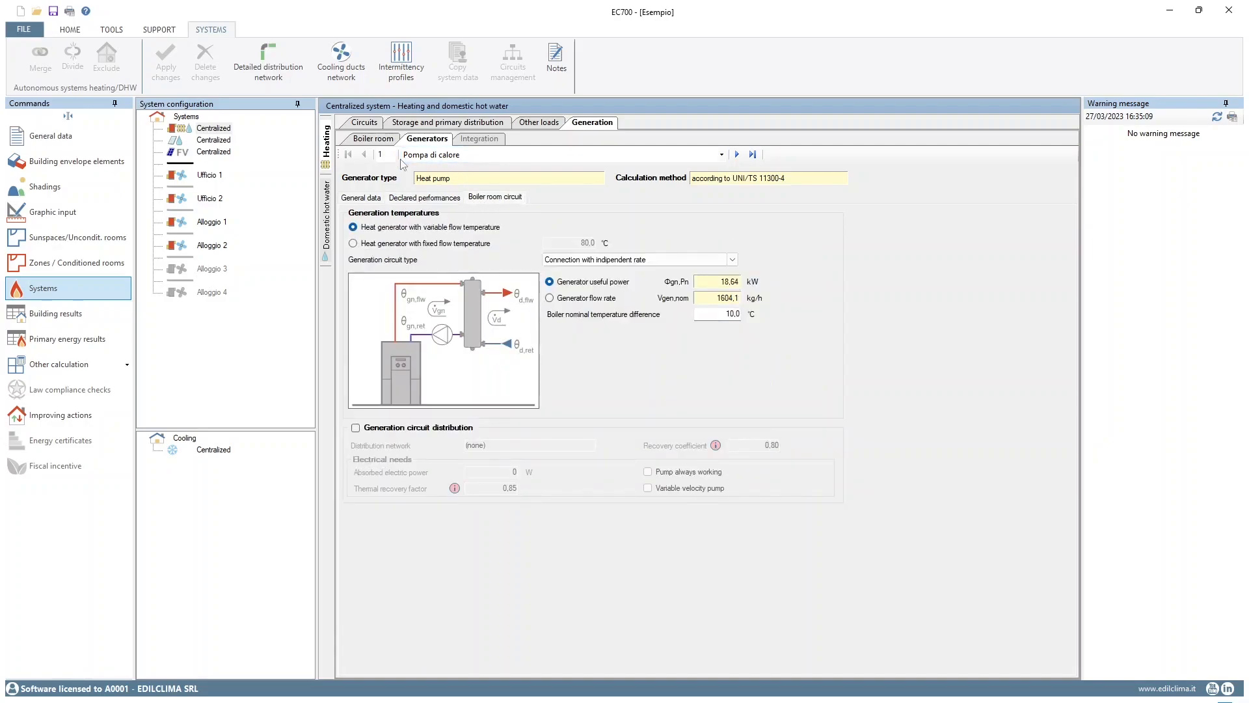
# Review the heat pump's general data and the condensing boiler's main data in the centralized system's generation
pyautogui.click(362, 198)
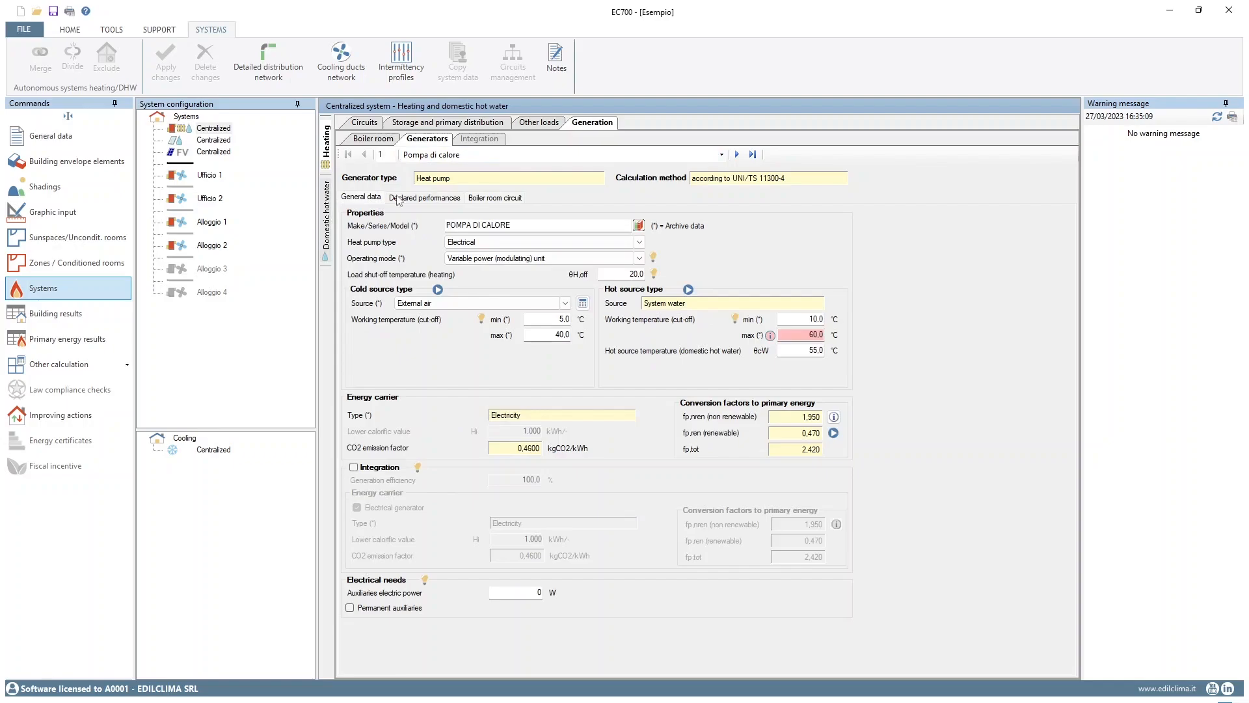
pyautogui.click(734, 156)
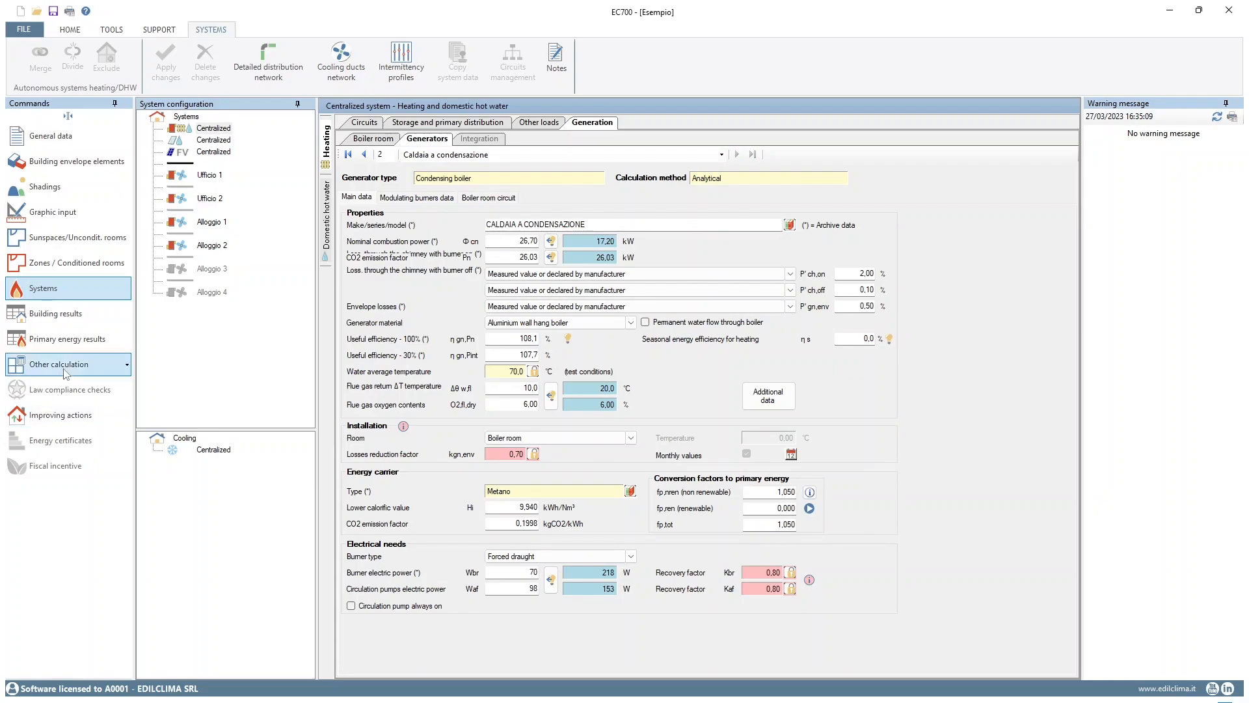
# Examine the hourly building results for zones Ufficio 1 and Ufficio 2, and the option to calculate all zones
pyautogui.click(75, 319)
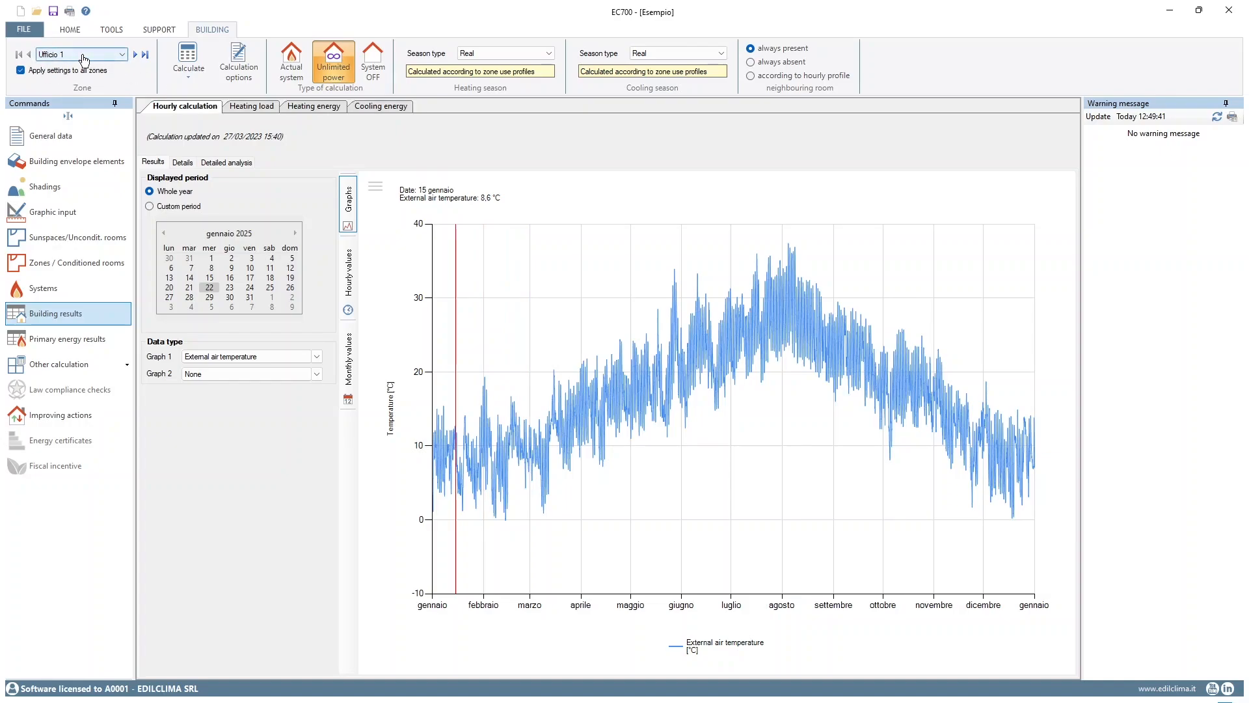
pyautogui.click(134, 54)
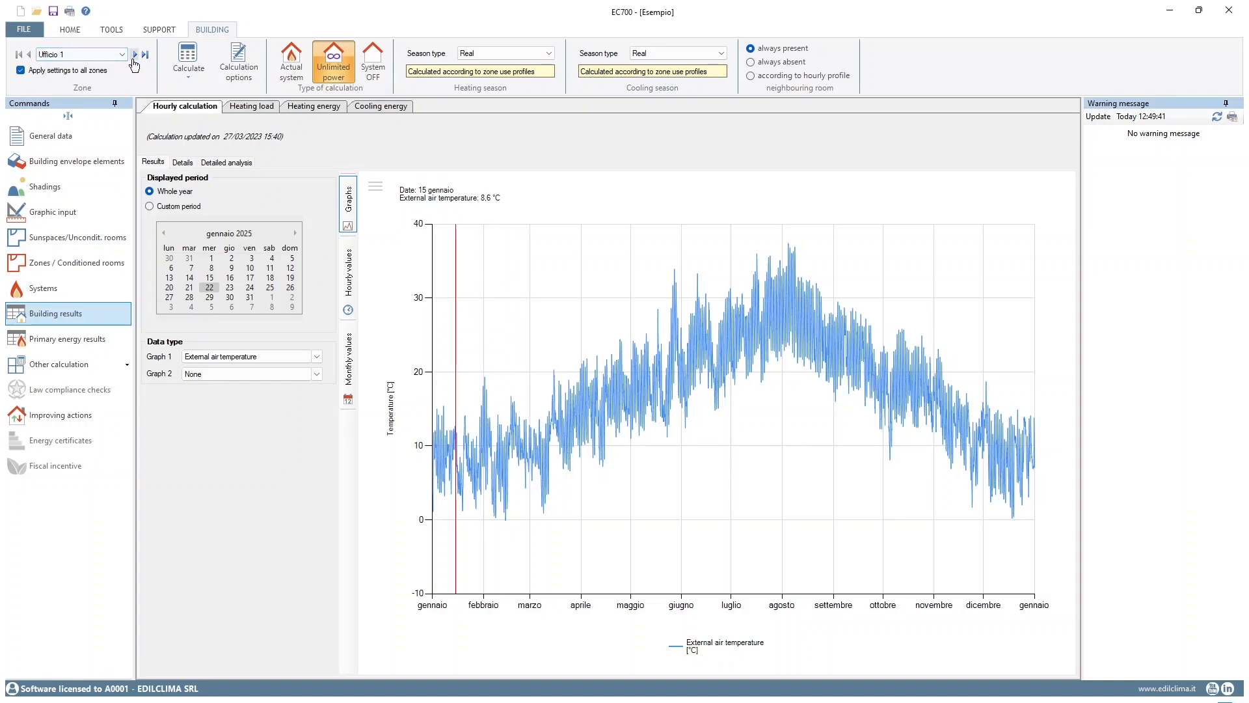
pyautogui.click(28, 55)
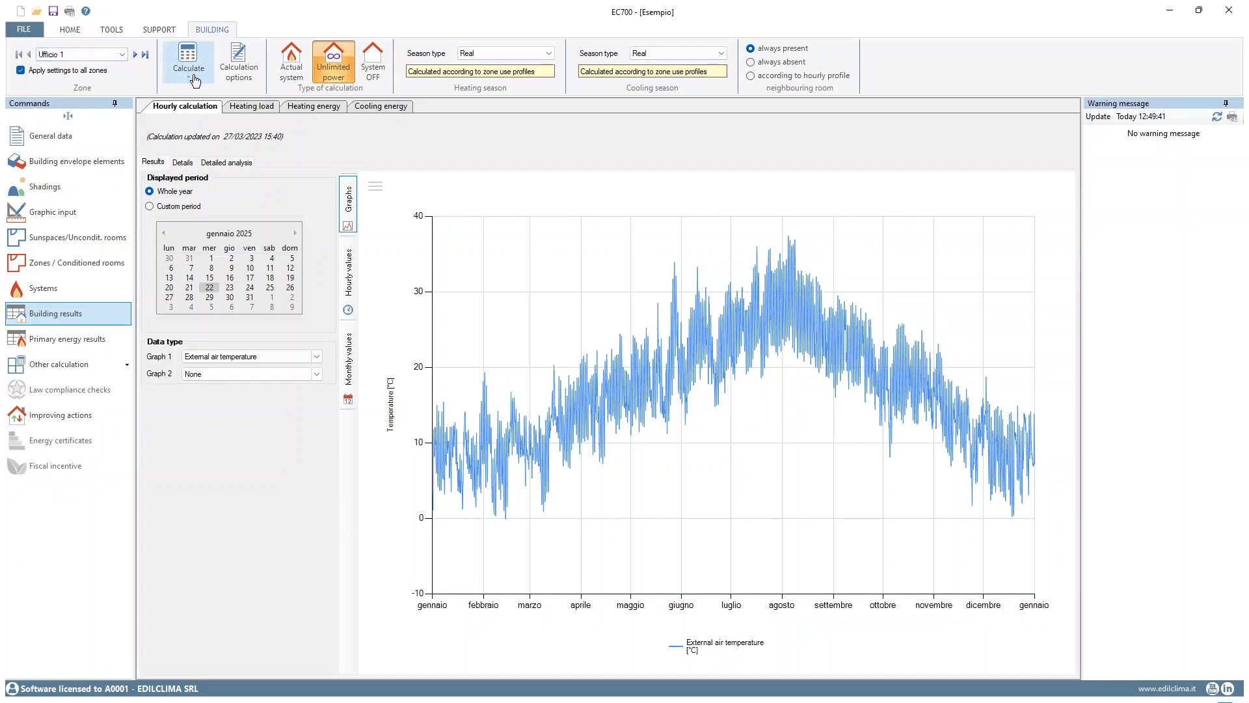
pyautogui.click(192, 79)
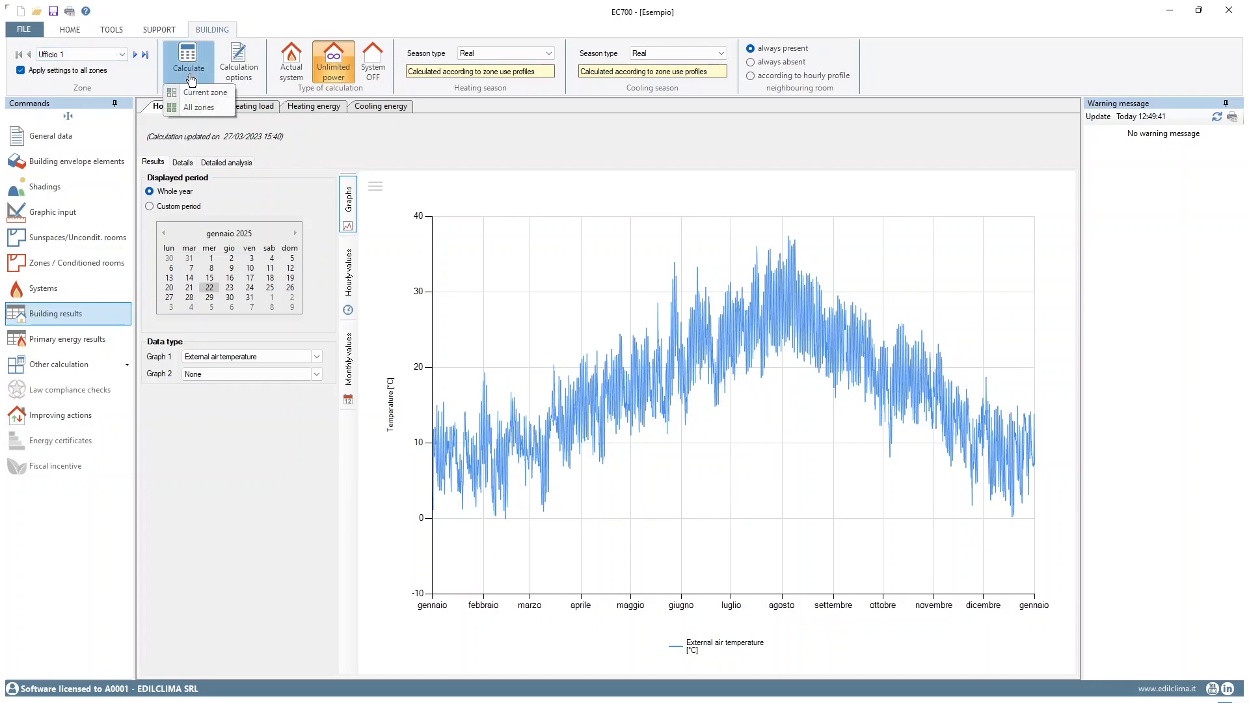
pyautogui.click(210, 109)
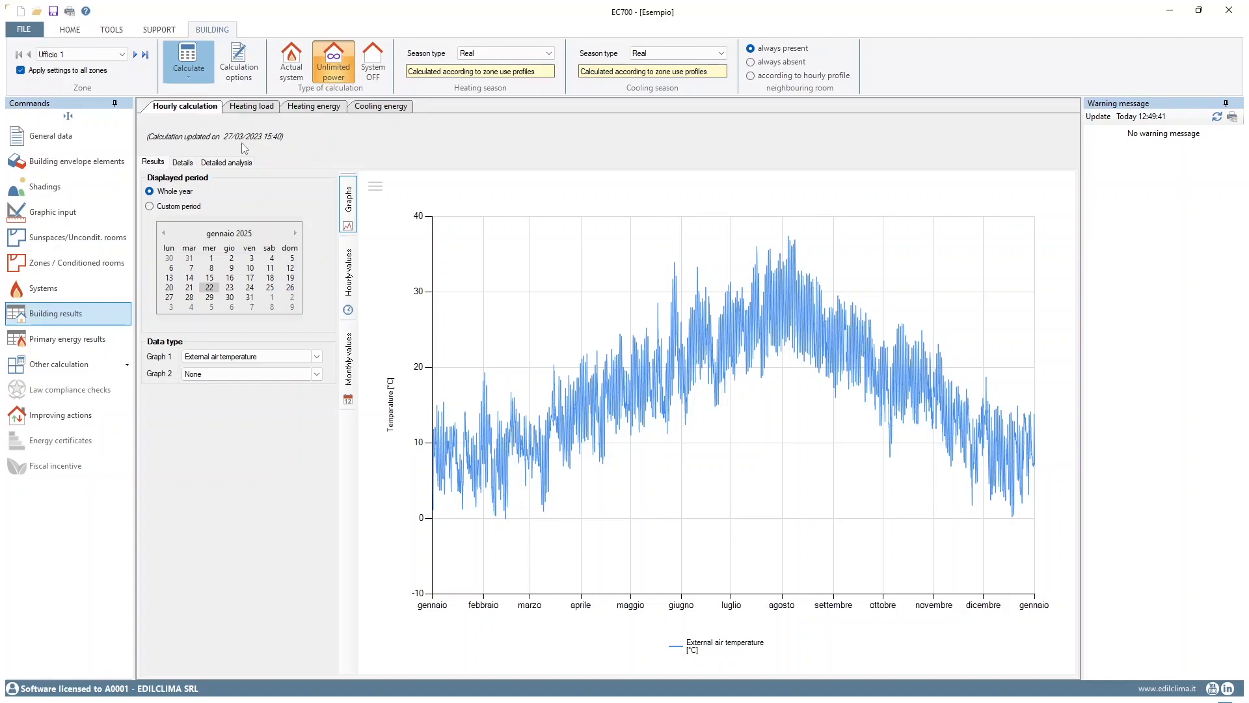
# Review the calculation options, the unlimited power calculation type and the available heating season types for zone Ufficio 1
pyautogui.click(240, 82)
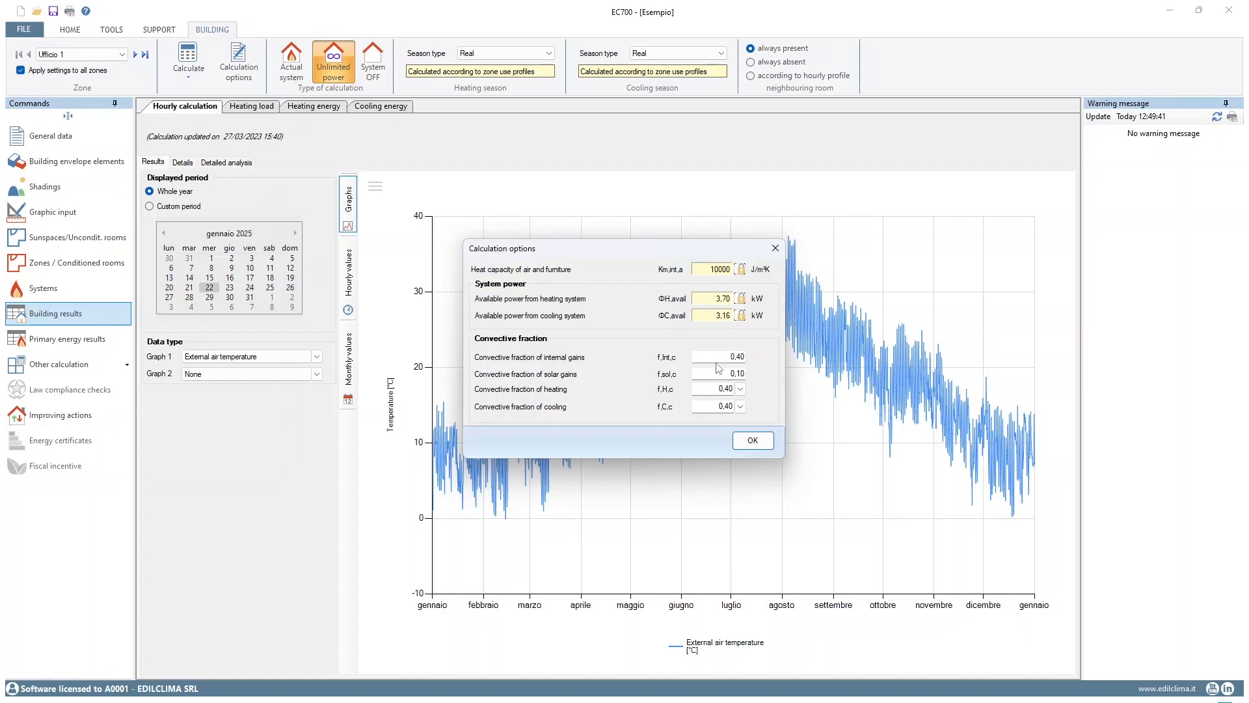
pyautogui.click(774, 249)
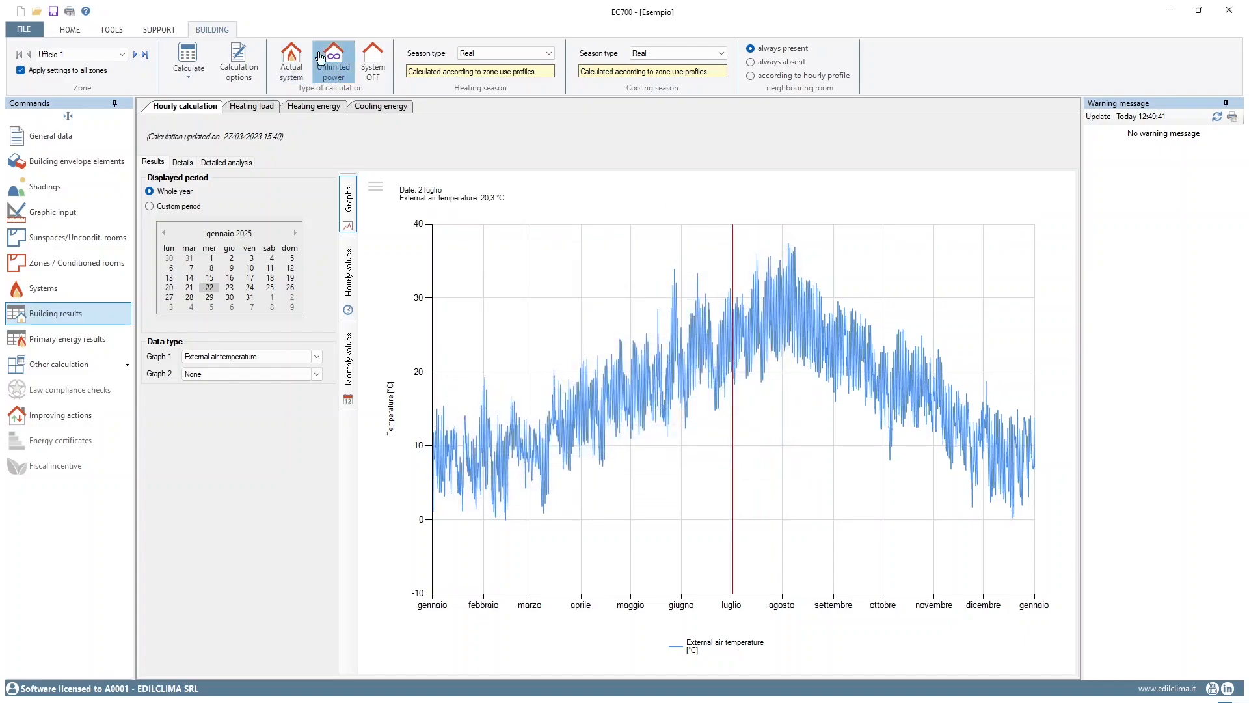
pyautogui.click(334, 83)
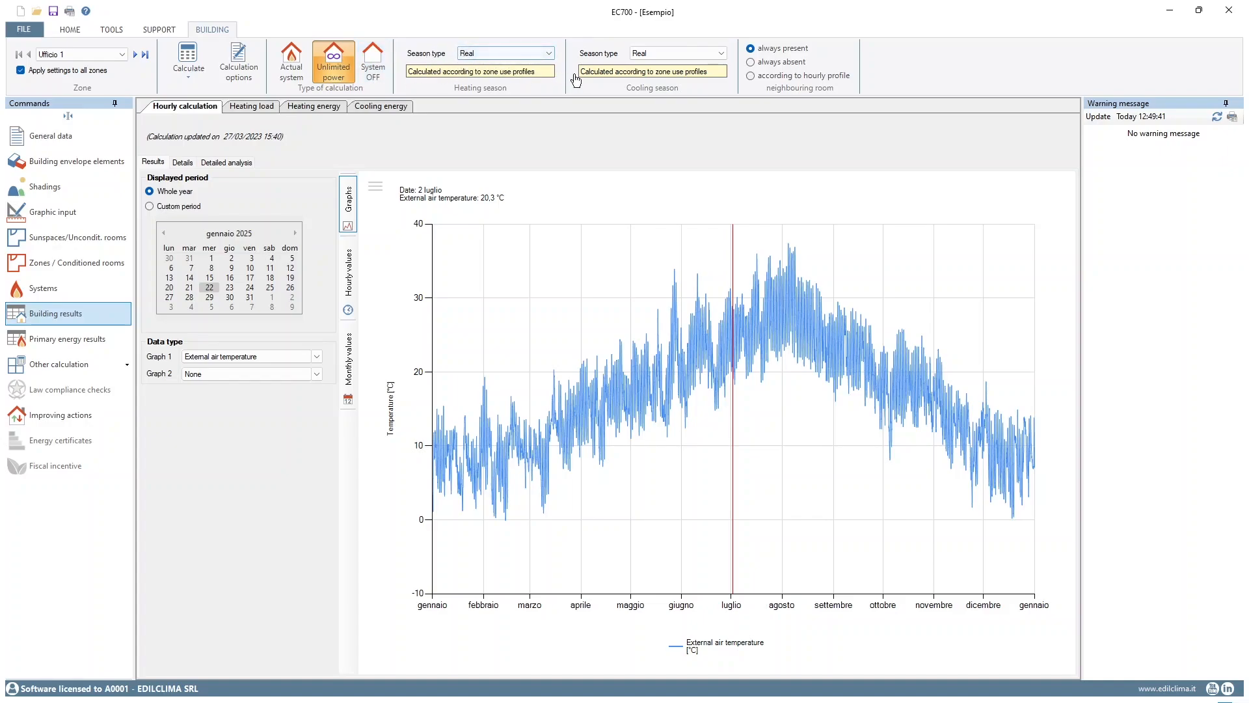
pyautogui.click(499, 57)
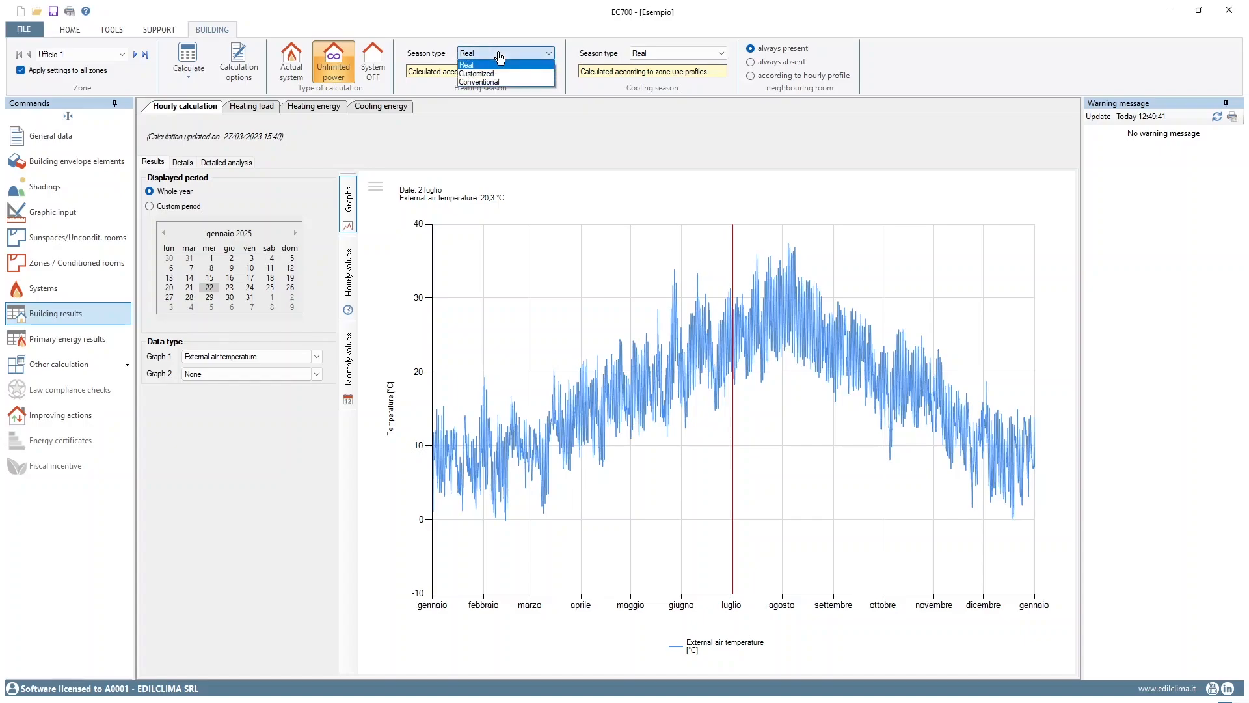
pyautogui.click(507, 106)
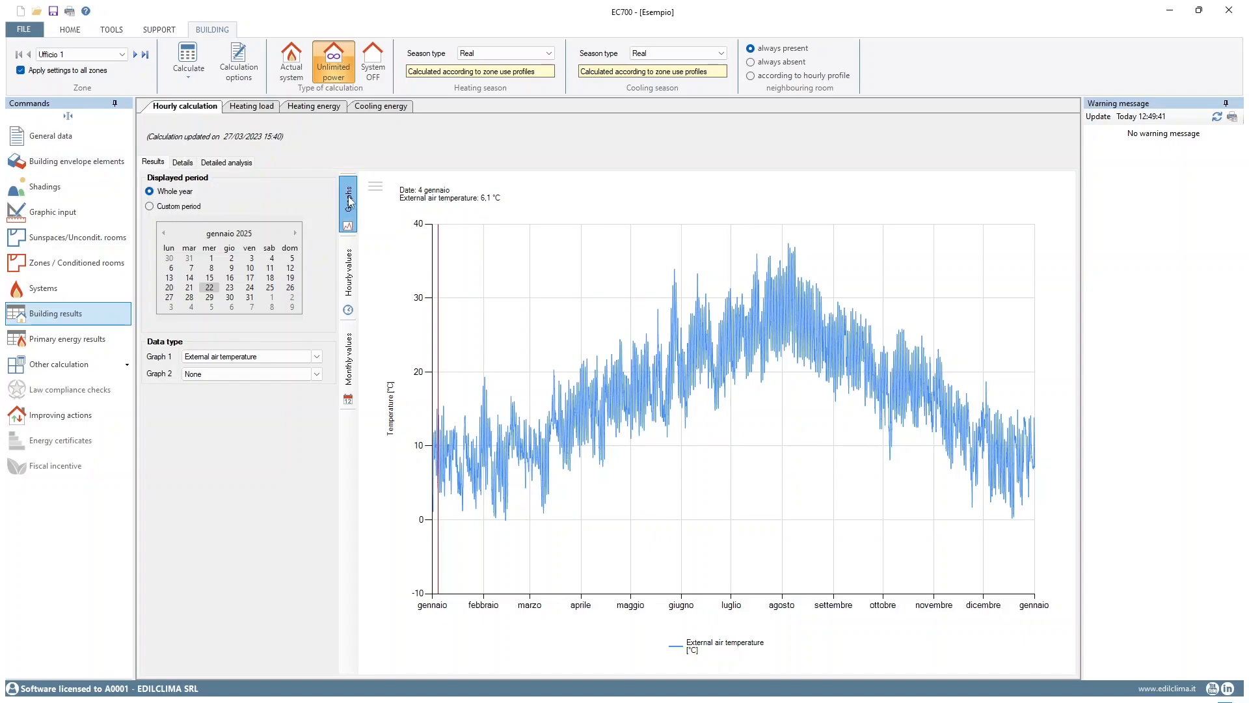
# Review zone Ufficio 1's hourly values, loss details, and detailed analysis of maximum power, operative temperature and cooling system operation hours
pyautogui.click(350, 272)
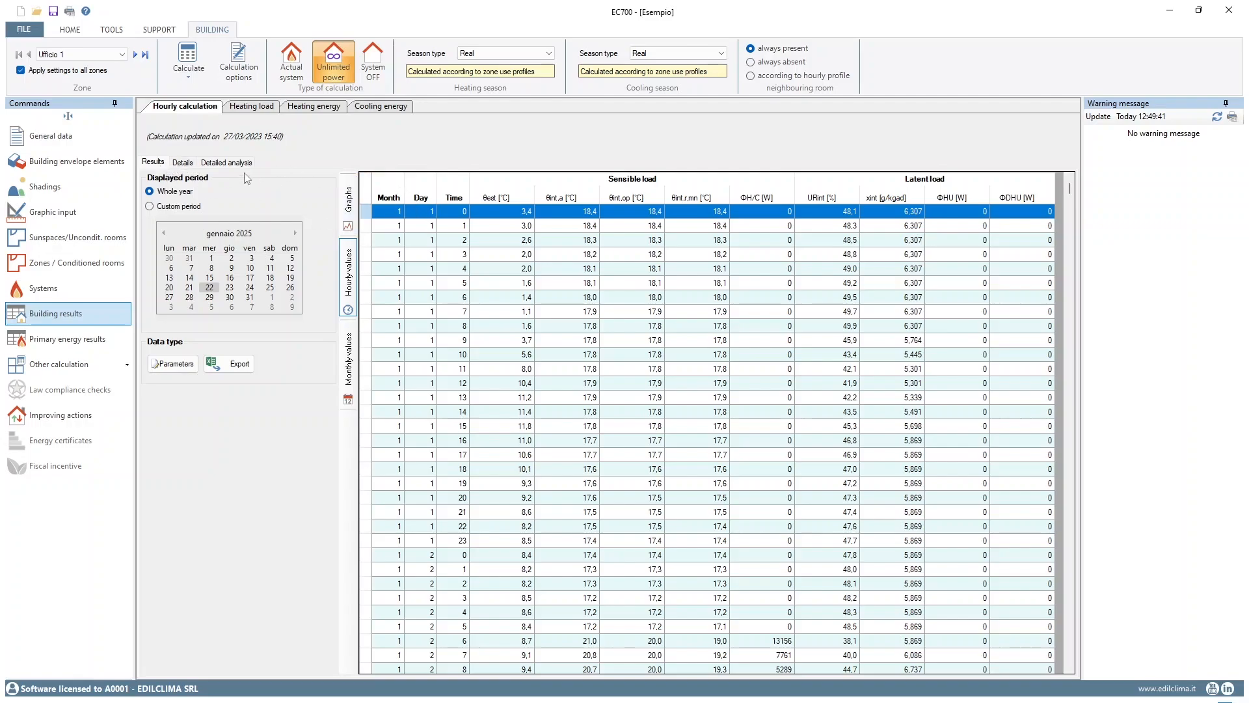
pyautogui.click(183, 164)
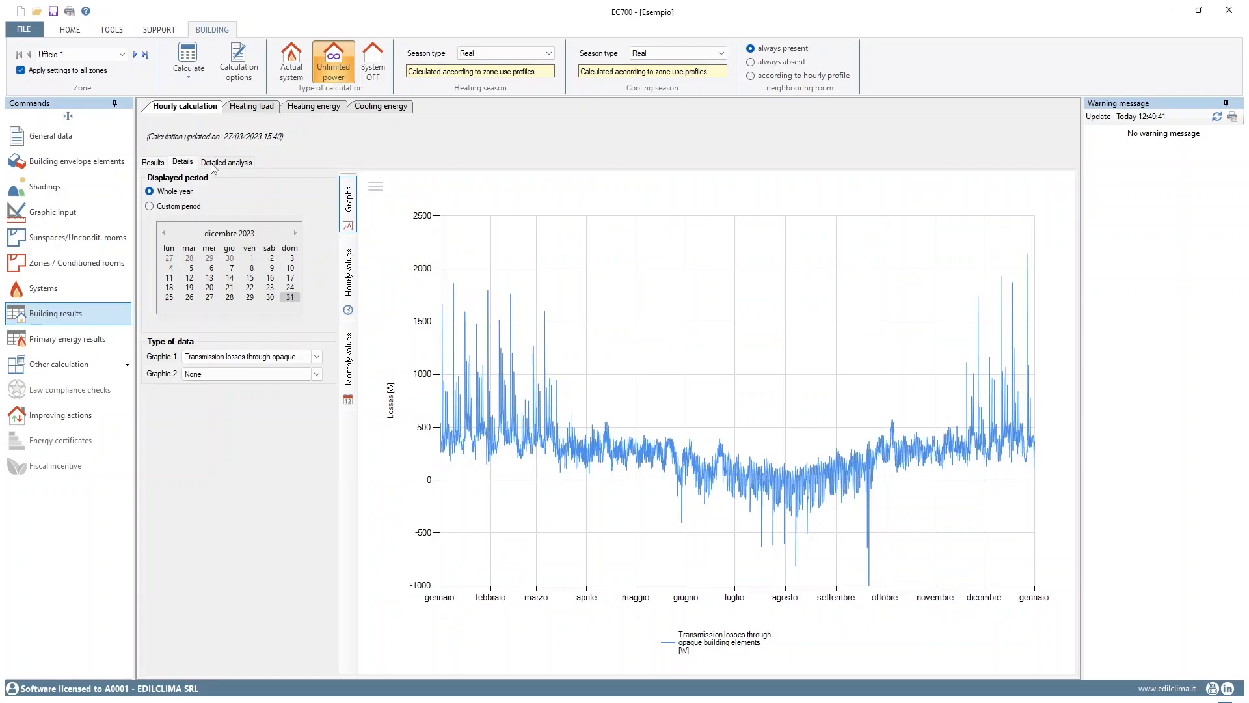
pyautogui.click(212, 165)
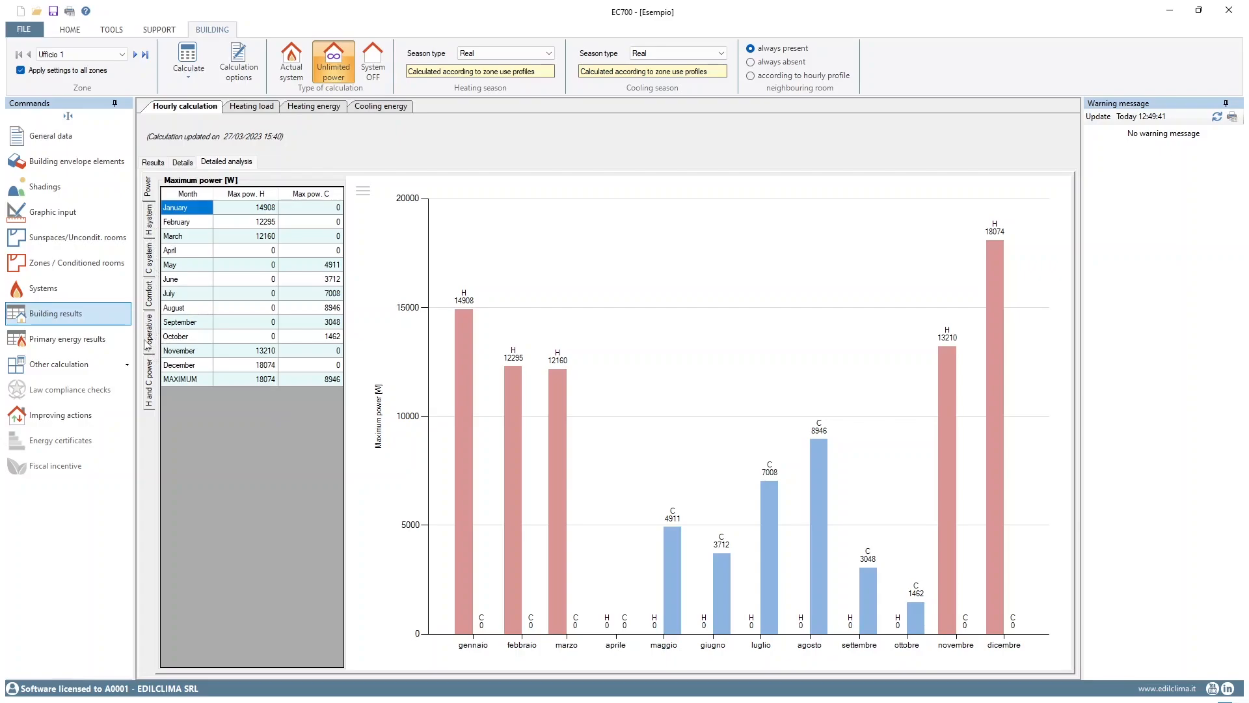
pyautogui.click(147, 343)
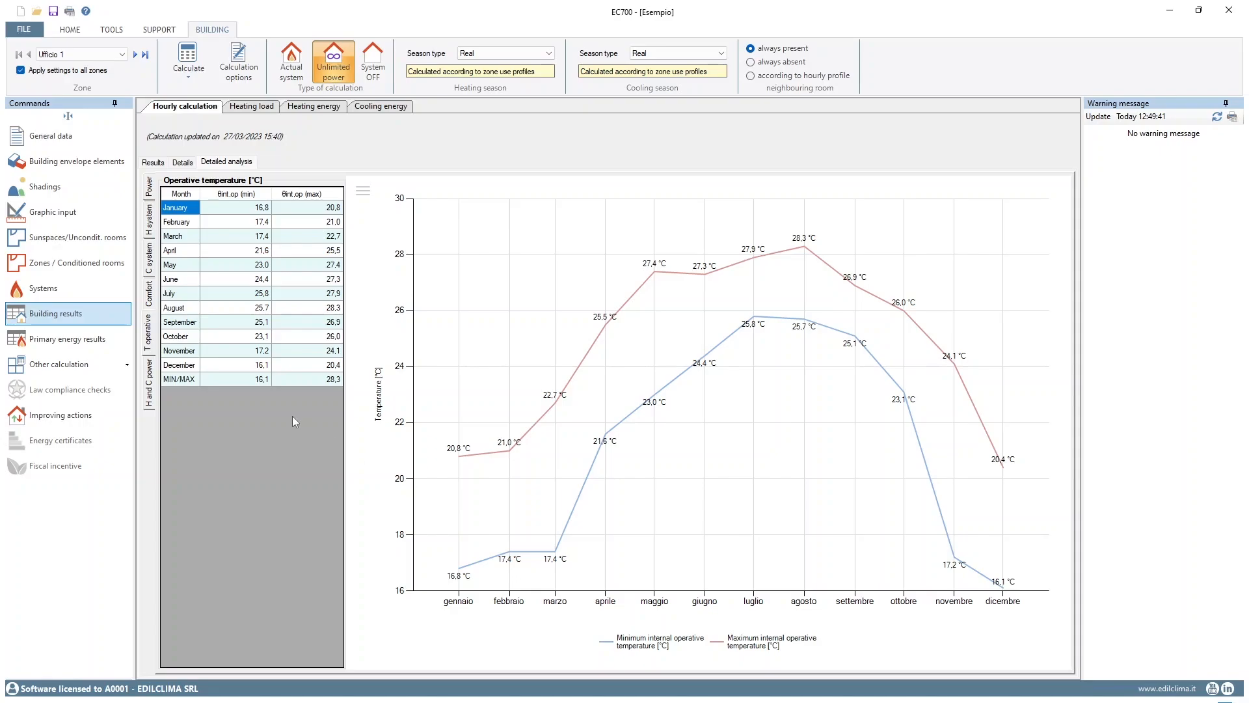
pyautogui.click(150, 269)
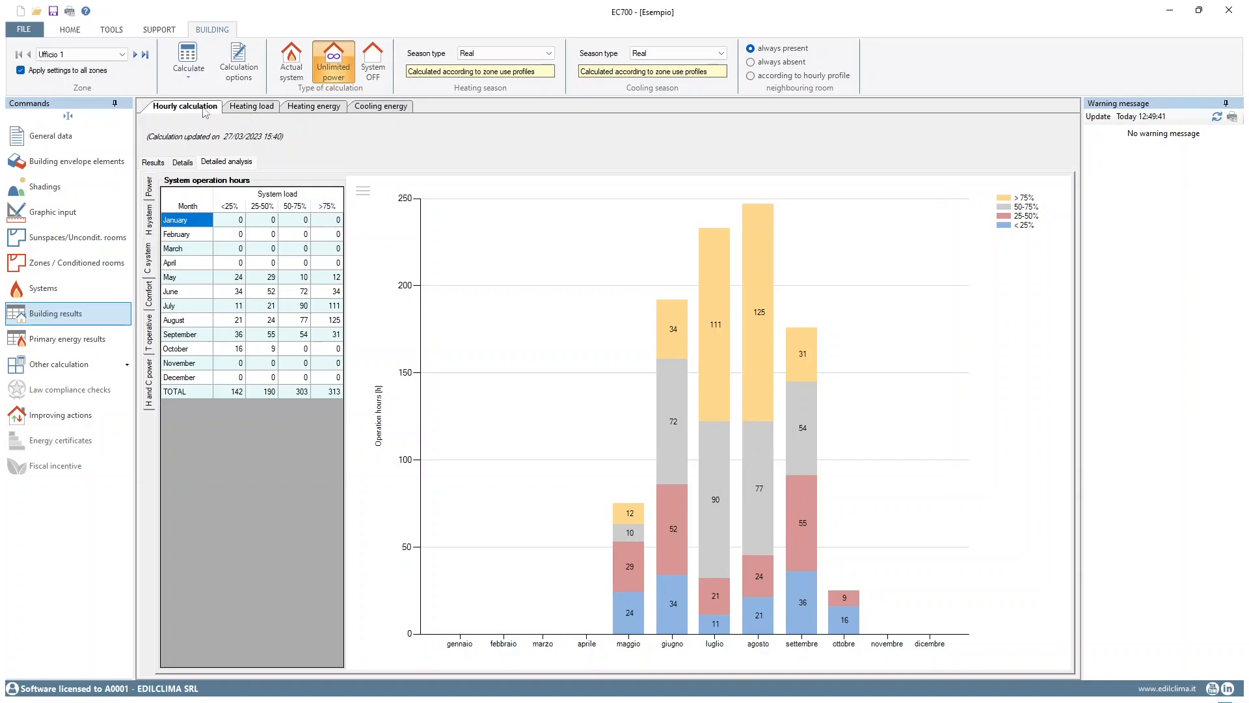
# Review the building's heating load by room, plus its heating energy and cooling energy results
pyautogui.click(248, 112)
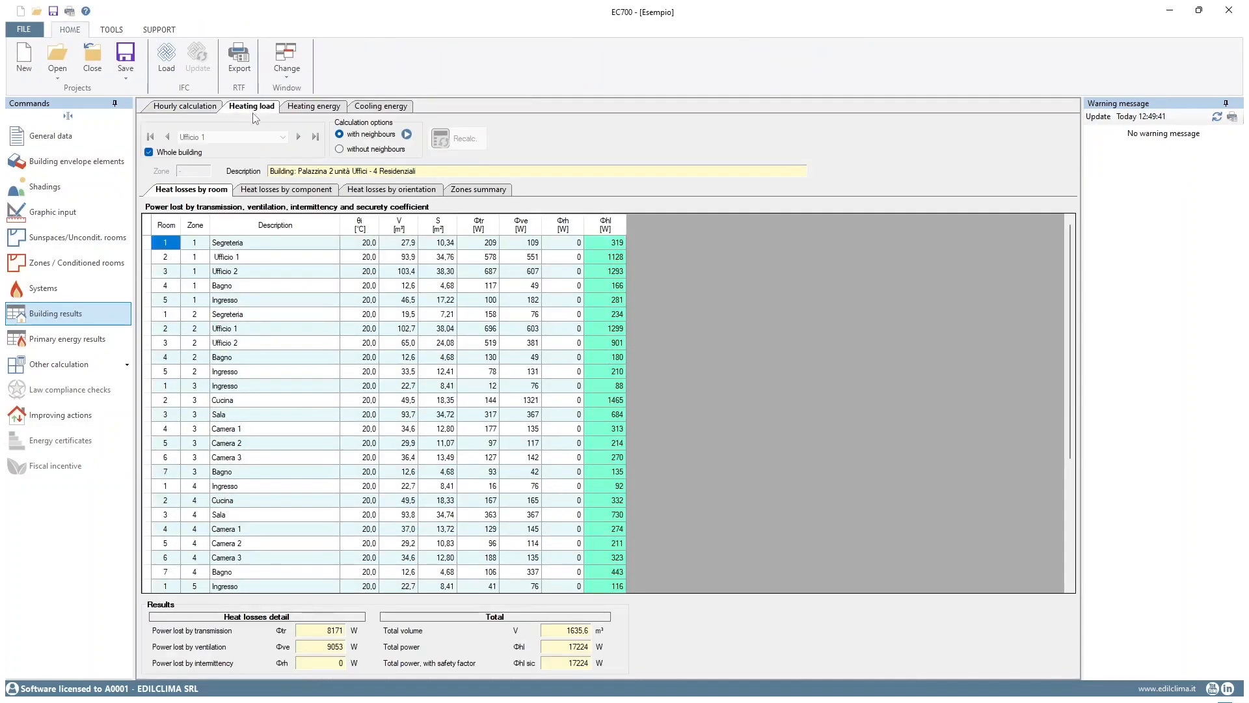
pyautogui.click(313, 108)
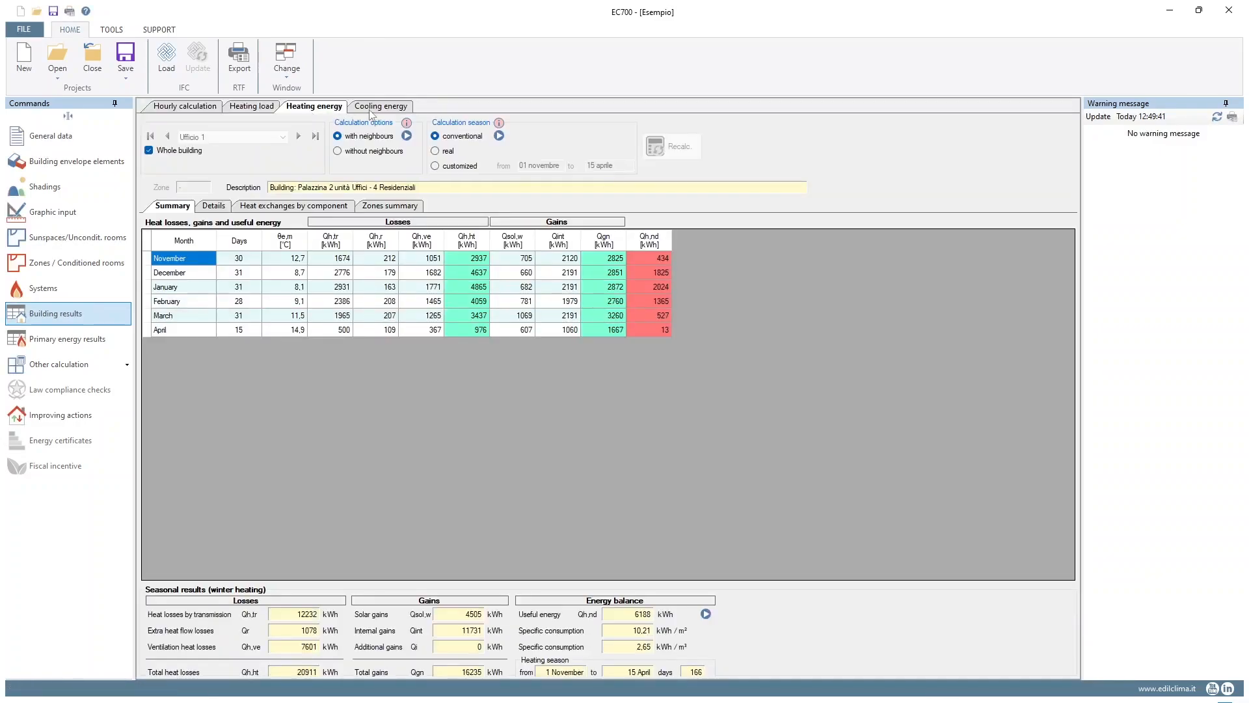
pyautogui.click(374, 110)
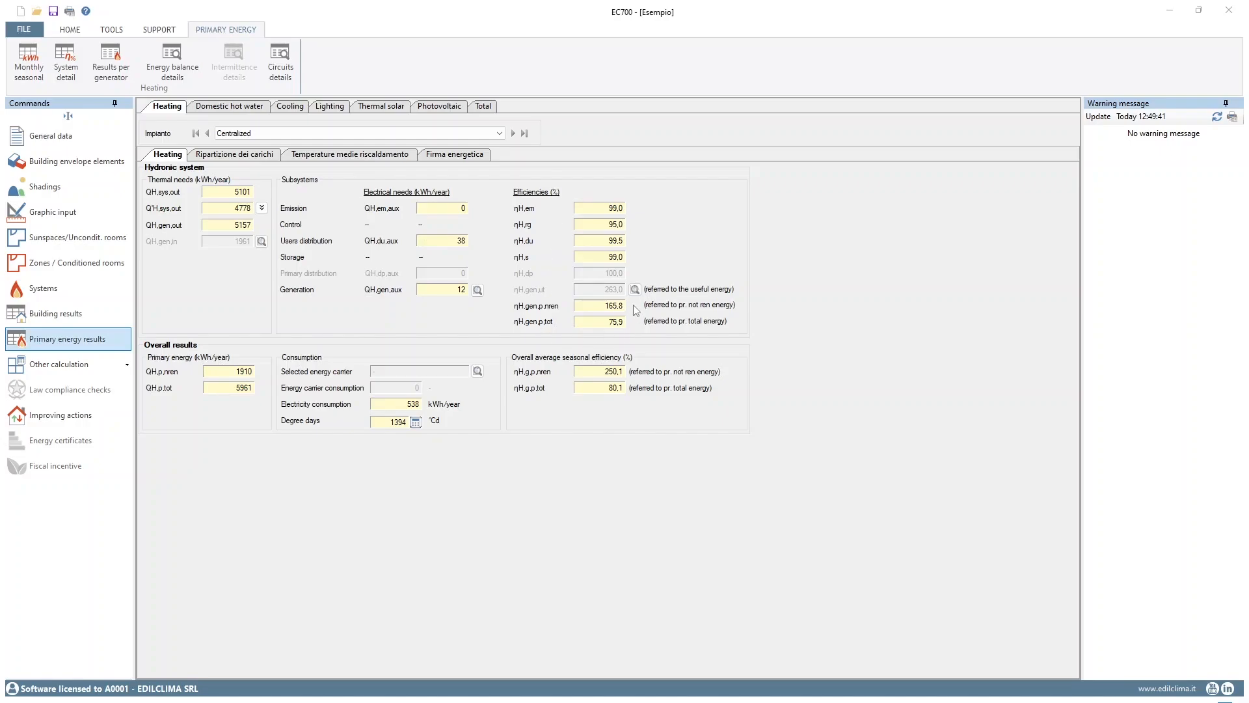
# Examine the centralized heating system's primary energy results: loads distribution between generators, average heating temperatures and design energy signature
pyautogui.click(236, 155)
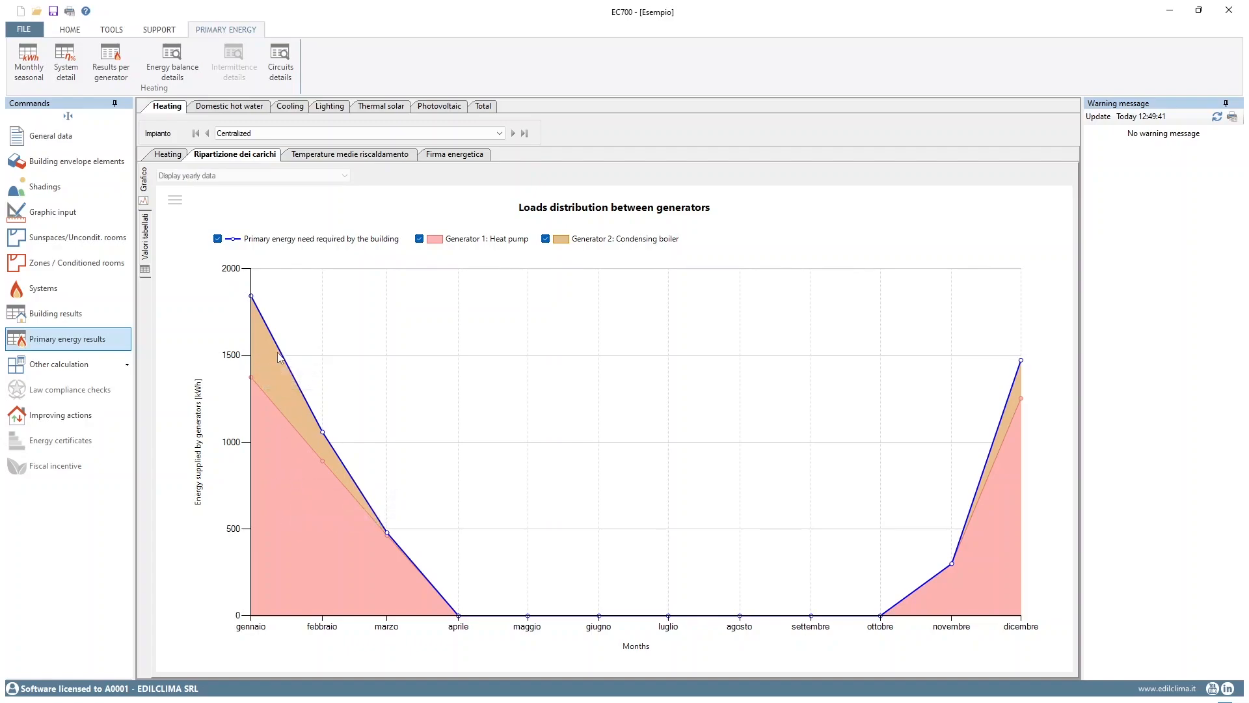
pyautogui.click(327, 157)
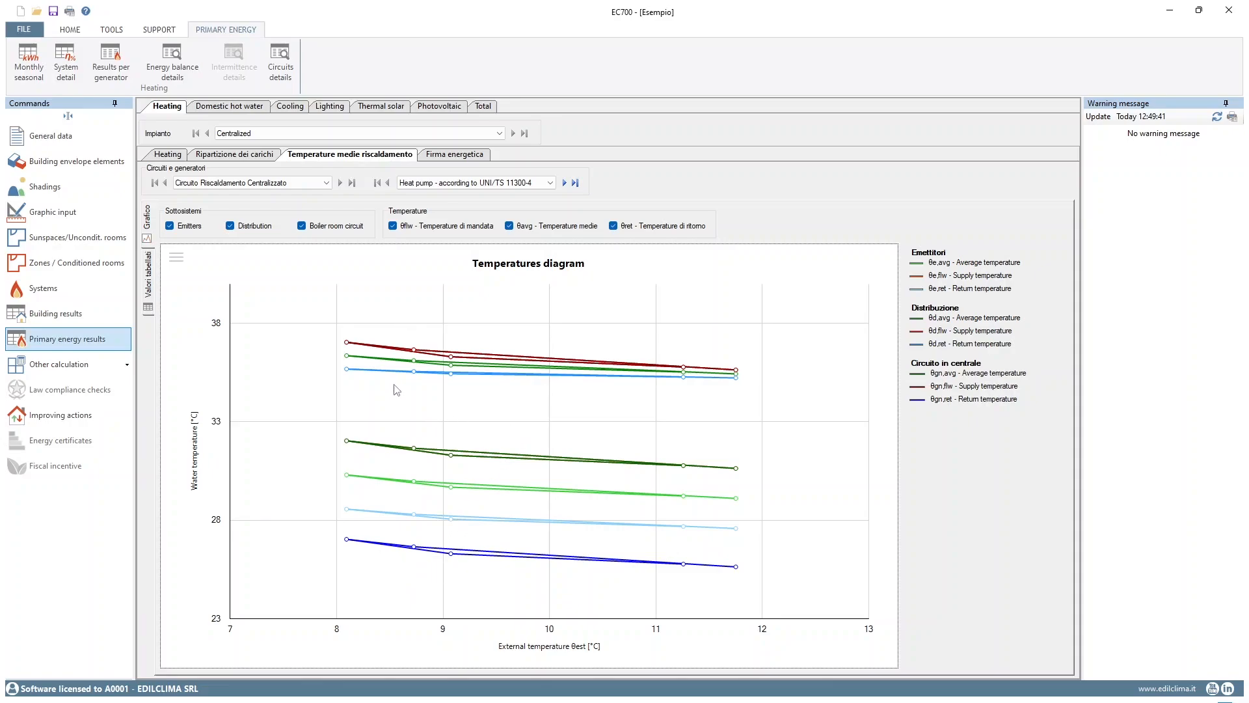
pyautogui.click(439, 157)
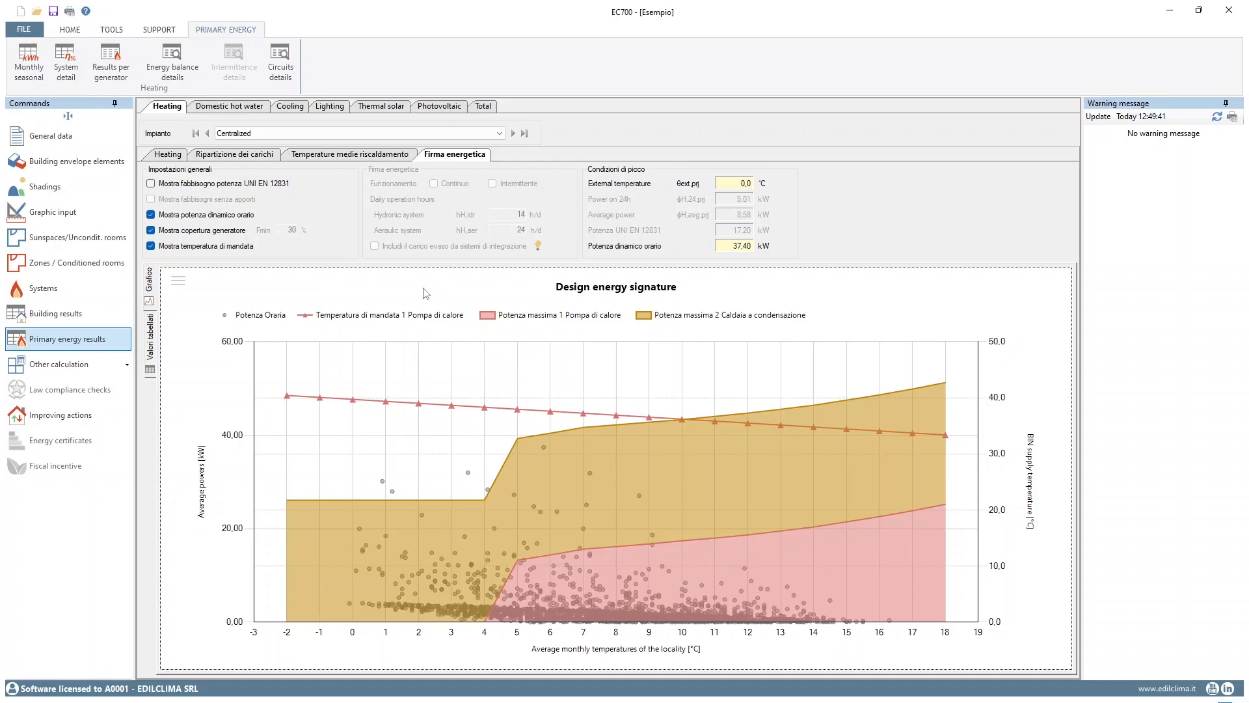
# Review the primary energy results for domestic hot water and the whole-building total, and list the other calculations available
pyautogui.click(225, 109)
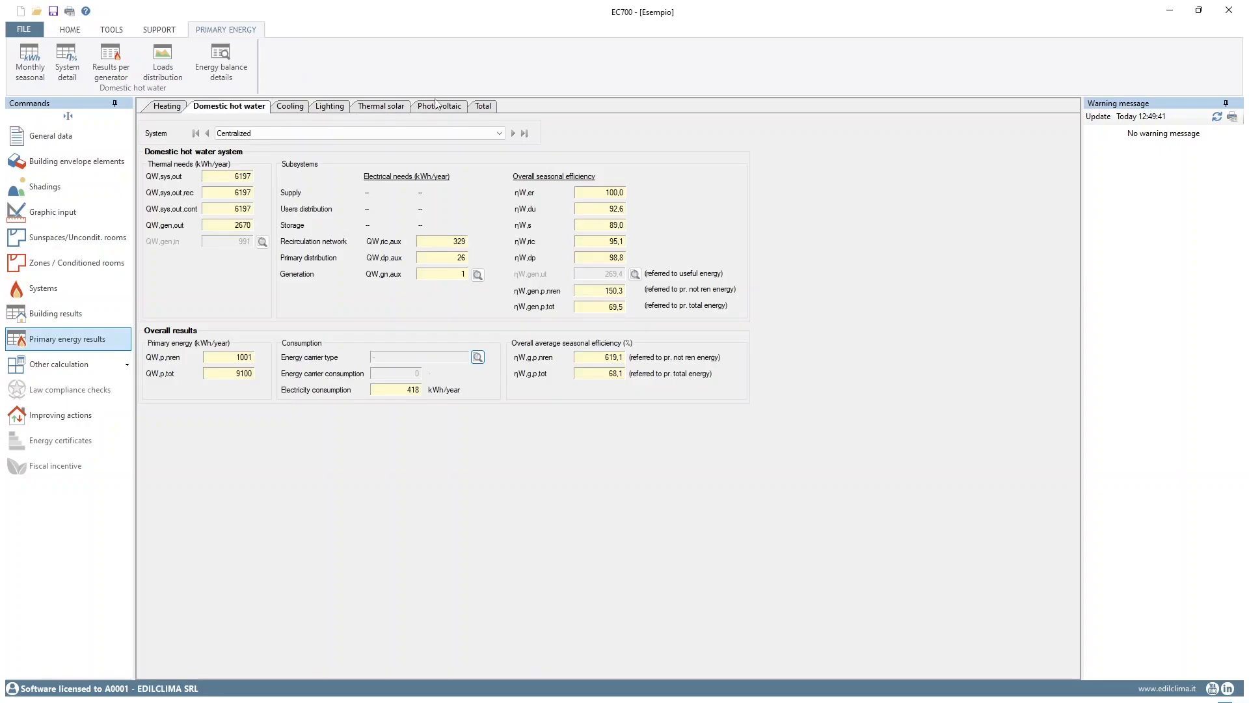
pyautogui.click(484, 109)
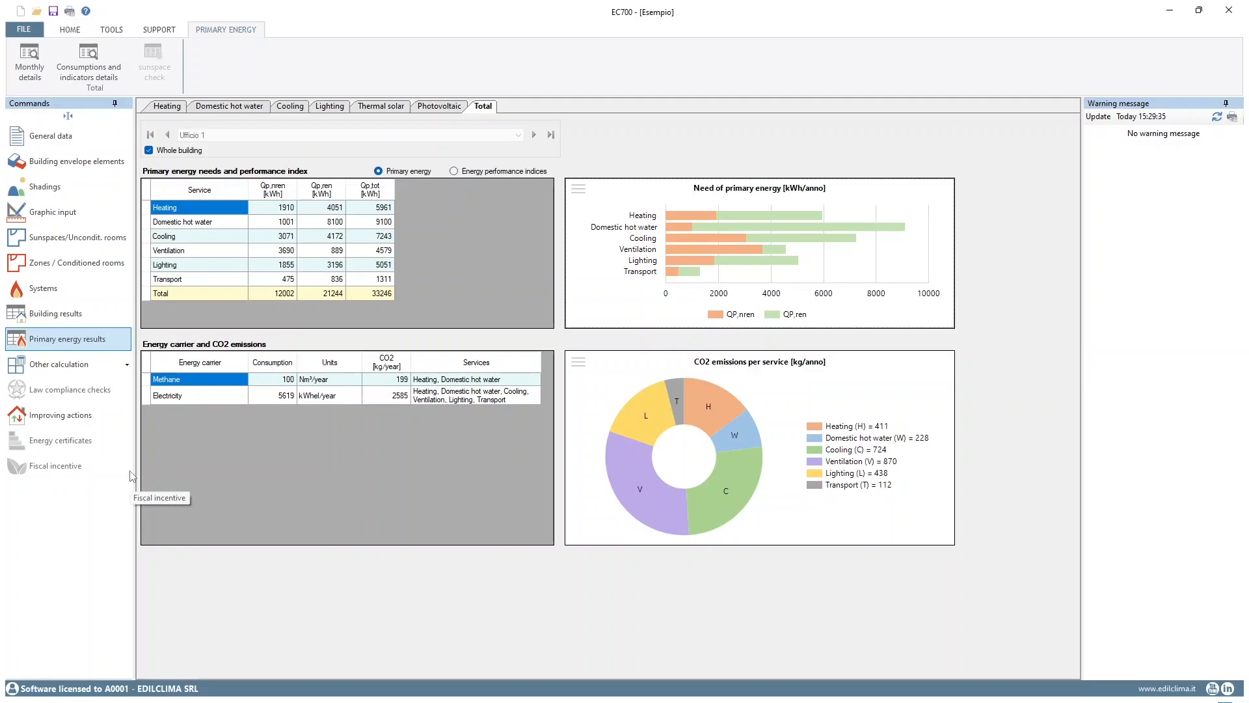
pyautogui.click(104, 371)
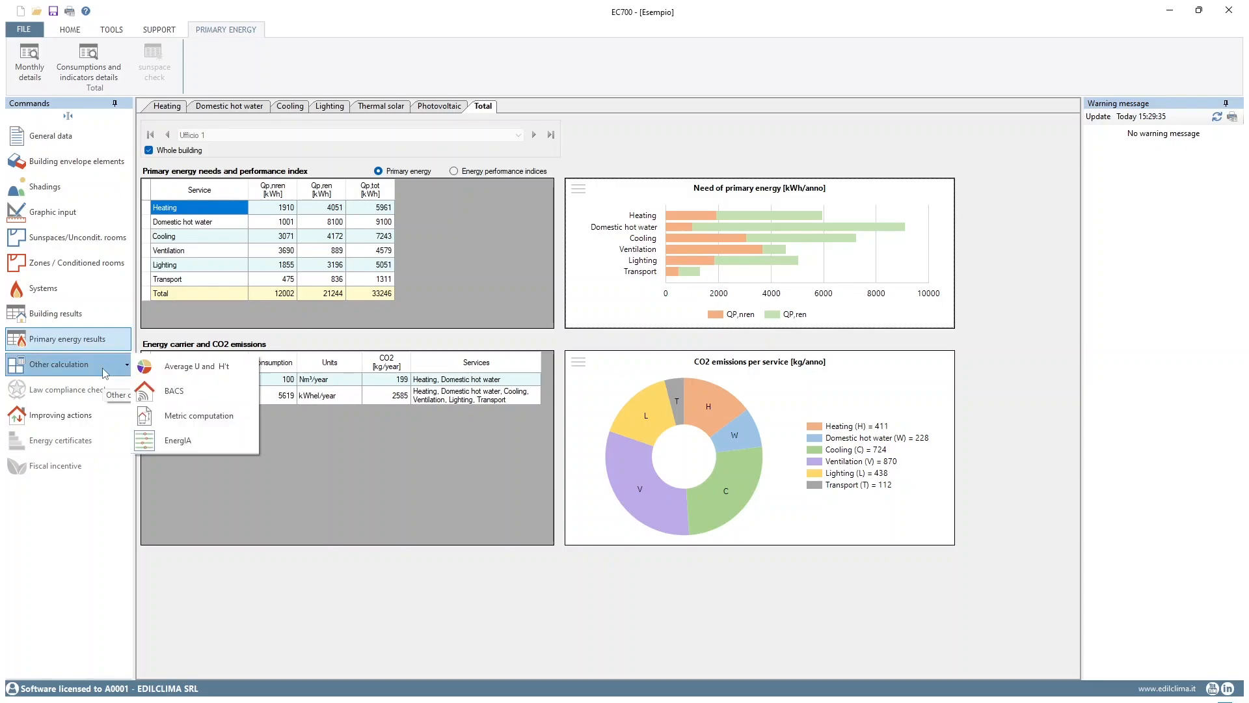